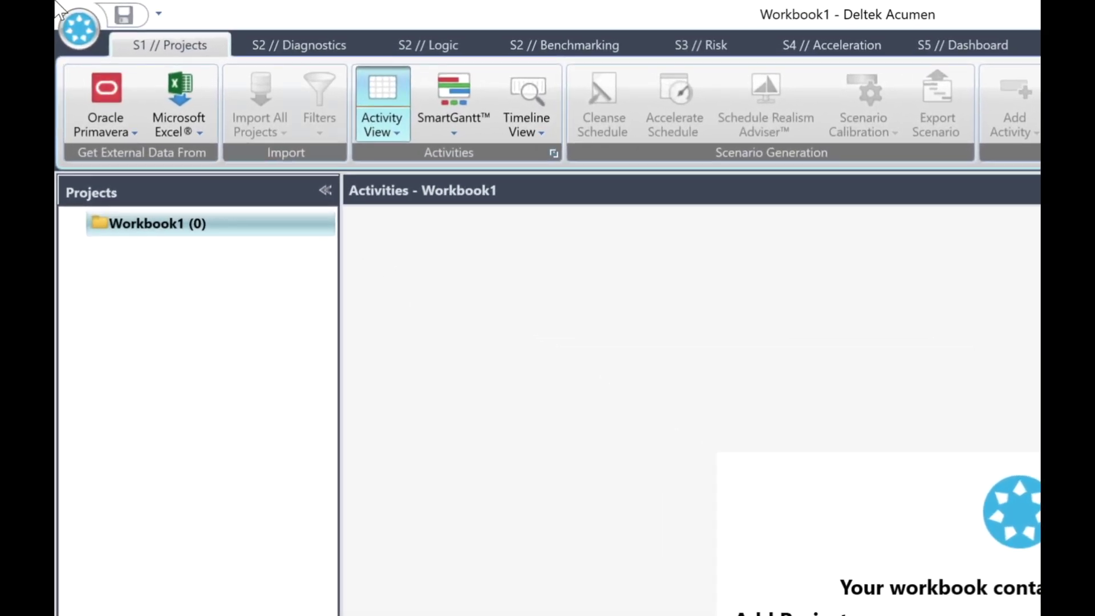
- Open the recent workbook MyWorkbook.afw and calculate its Schedule Quality diagnostics by project with Fuse
{"action": "left_click", "coordinate": [77, 23]}
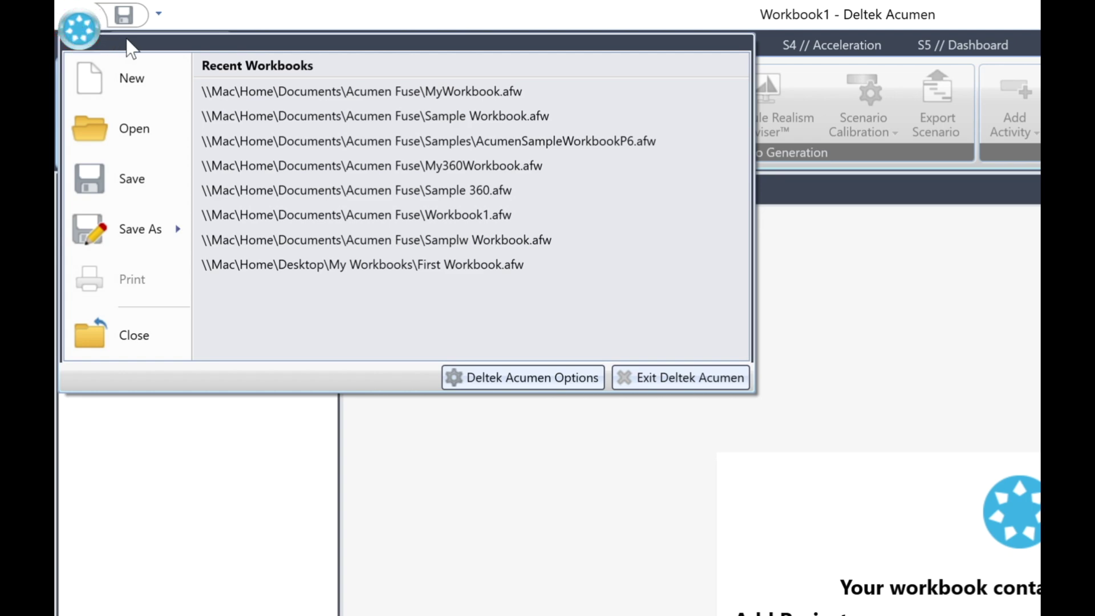
{"action": "left_click", "coordinate": [409, 87]}
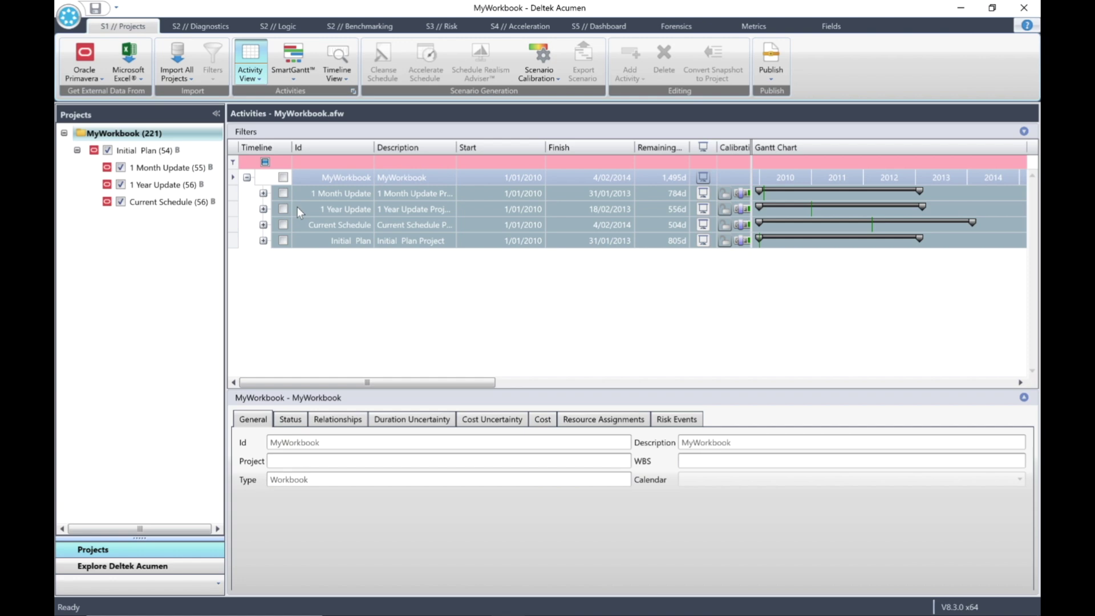
{"action": "left_click", "coordinate": [204, 27]}
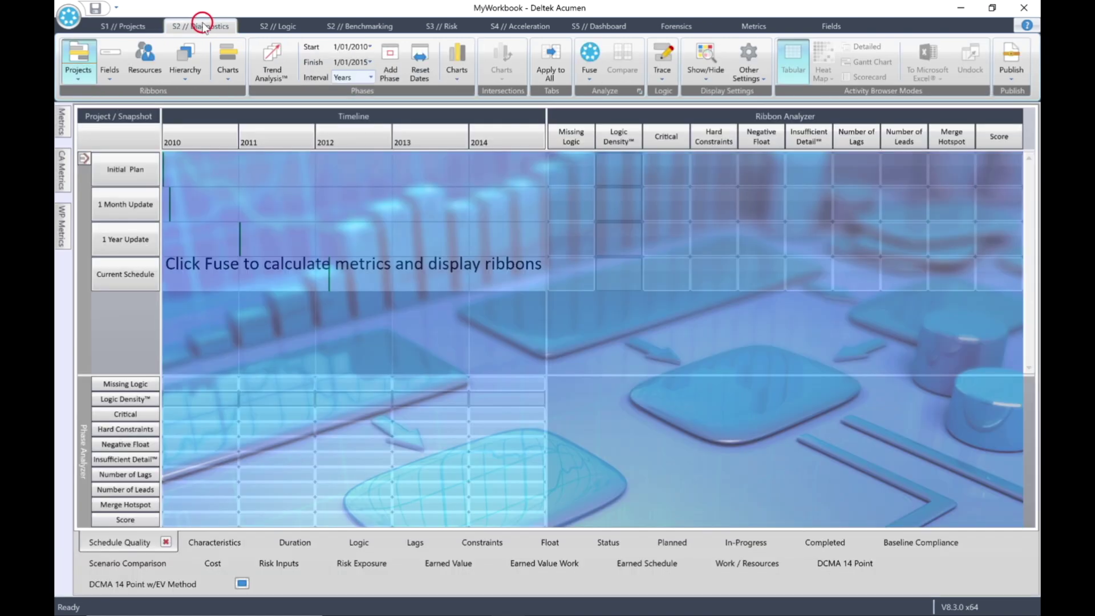
{"action": "left_click", "coordinate": [593, 56]}
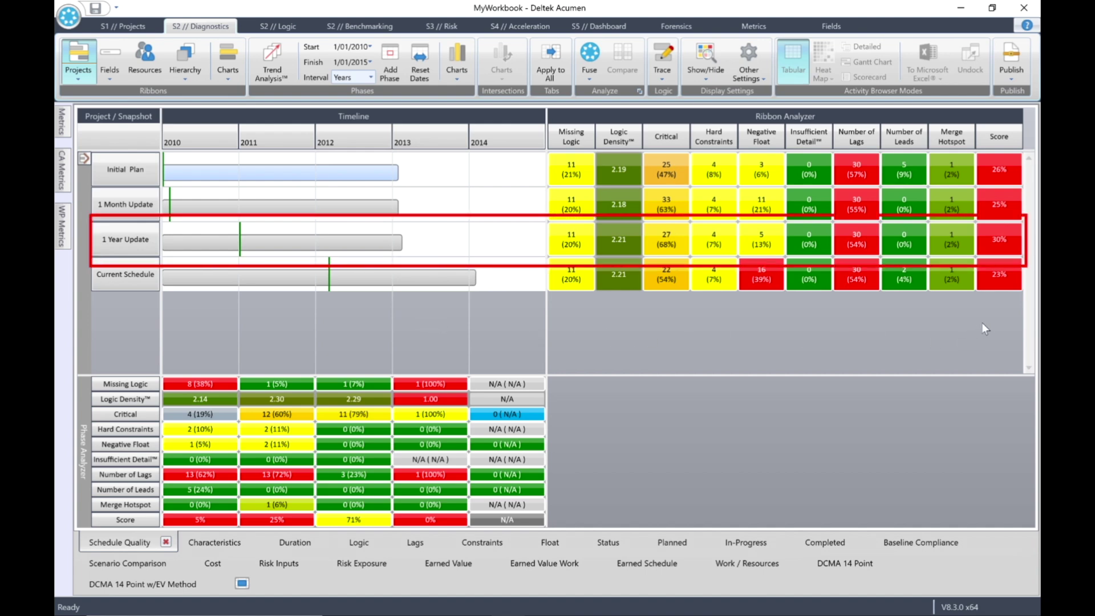
{"action": "mouse_move", "coordinate": [1006, 244]}
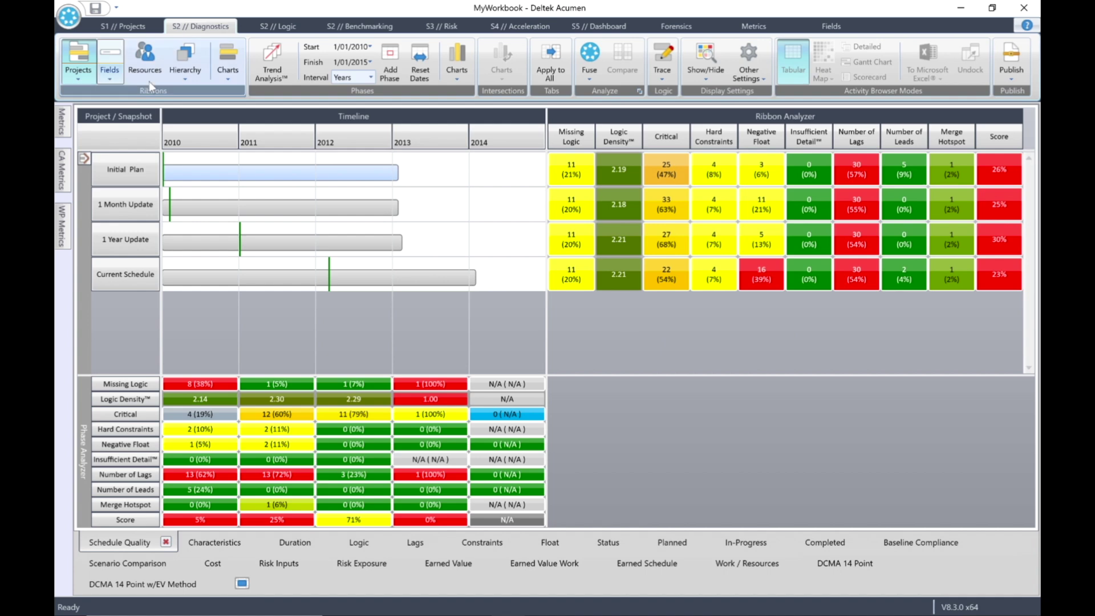
- Group the diagnostics ribbons by the WBS Code field
{"action": "left_click", "coordinate": [109, 64]}
{"action": "mouse_move", "coordinate": [168, 104]}
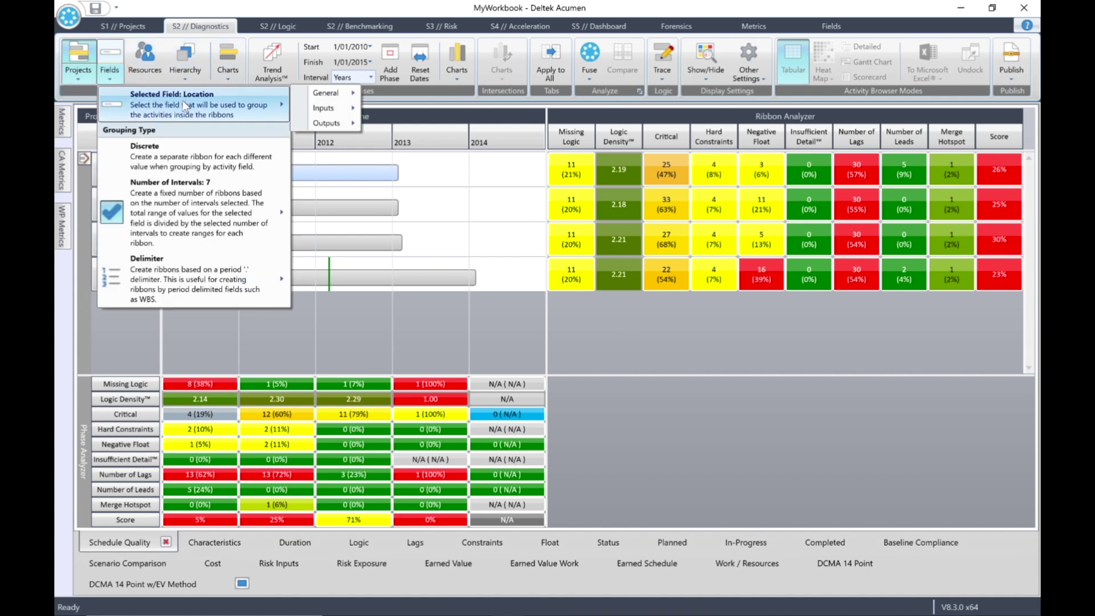
{"action": "left_click", "coordinate": [320, 93]}
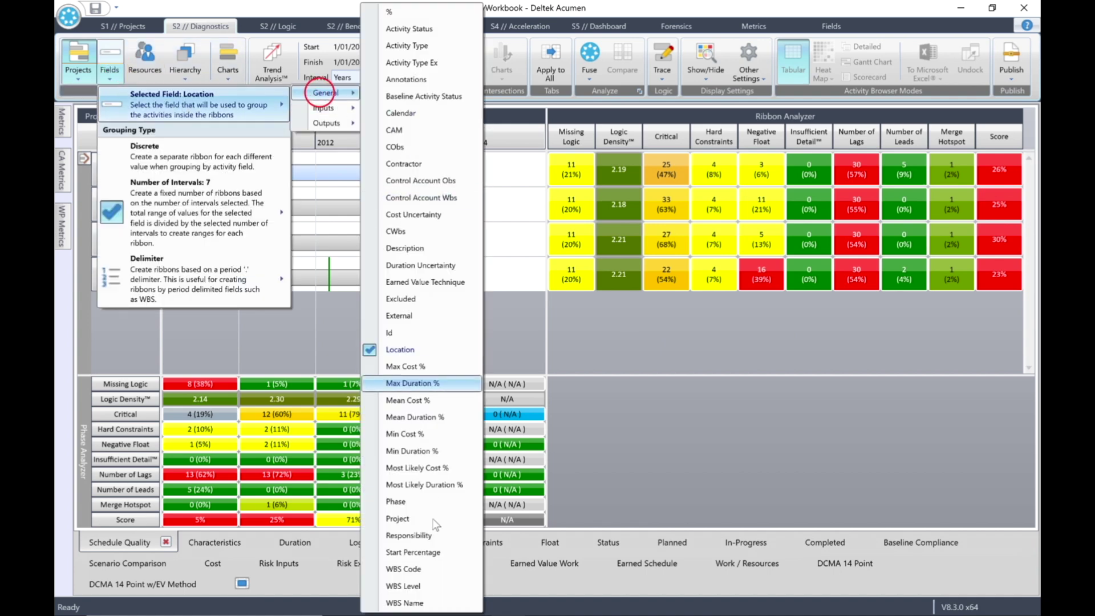
{"action": "left_click", "coordinate": [414, 569]}
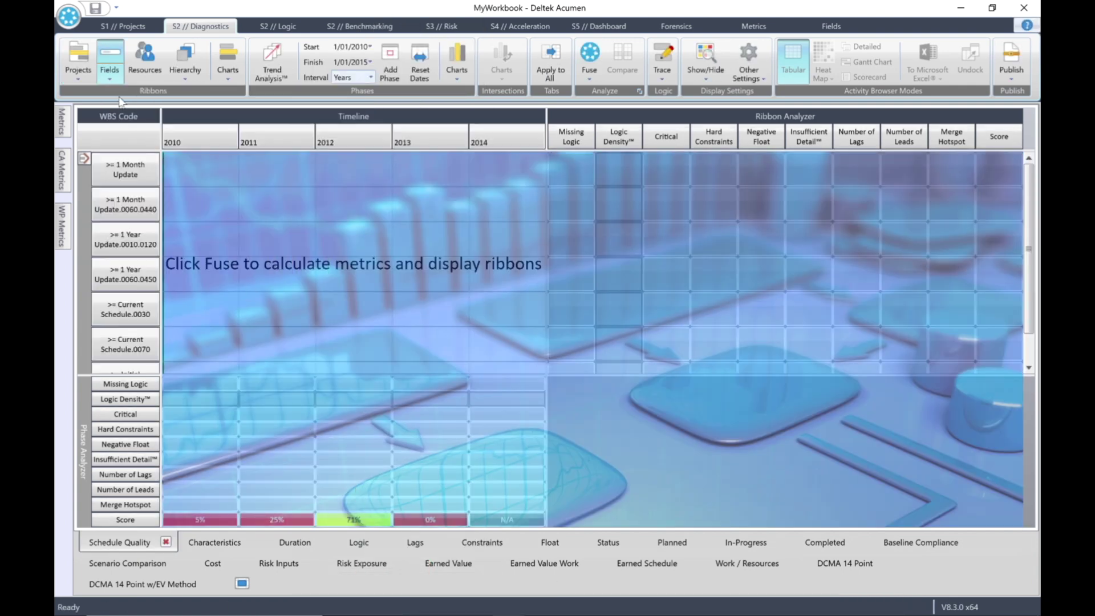
- Set the WBS Code ribbons to delimiter grouping with 2 levels and calculate the metrics with Fuse
{"action": "left_click", "coordinate": [109, 65]}
{"action": "mouse_move", "coordinate": [143, 288]}
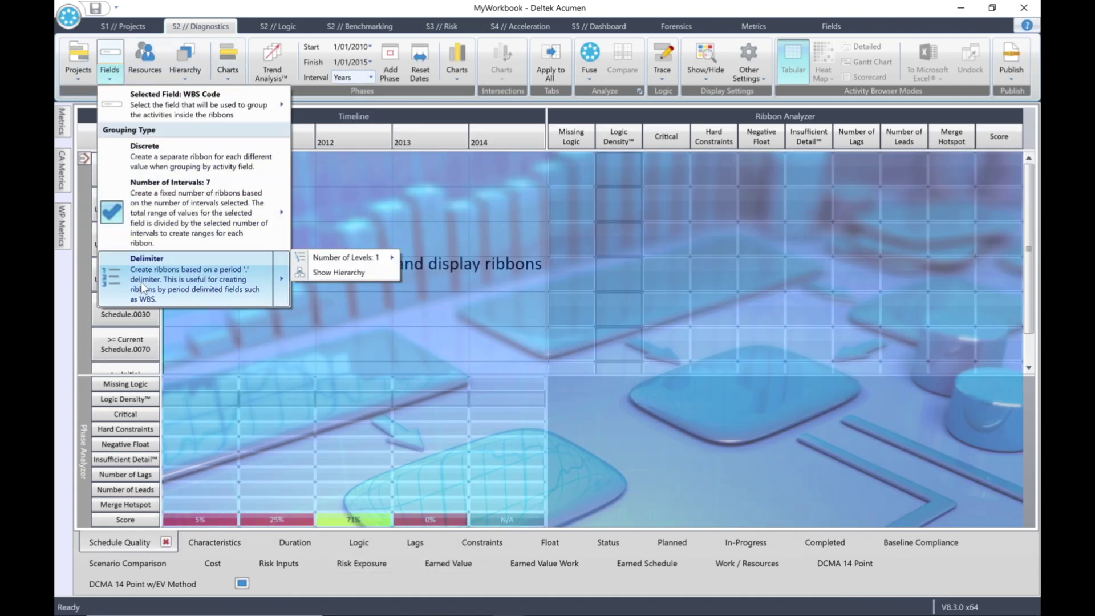
{"action": "mouse_move", "coordinate": [391, 261]}
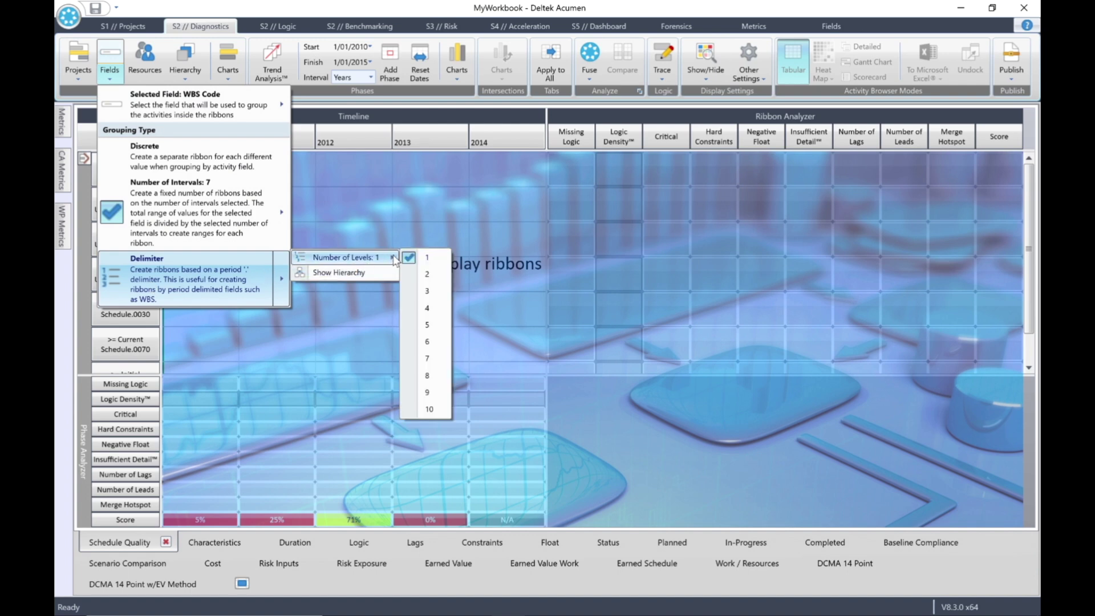
{"action": "left_click", "coordinate": [428, 273]}
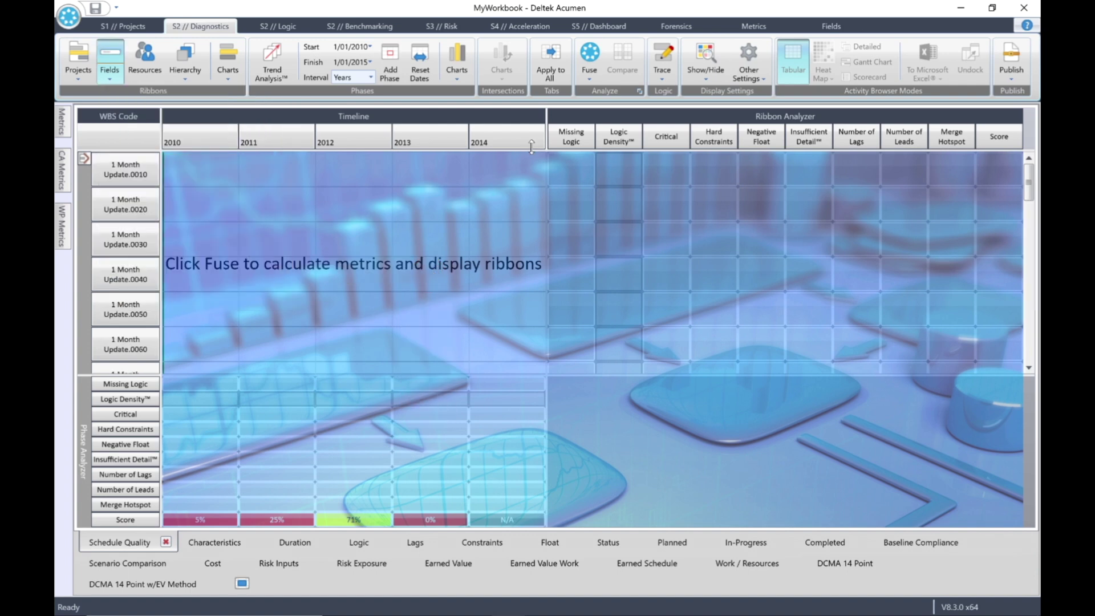
{"action": "left_click", "coordinate": [590, 57]}
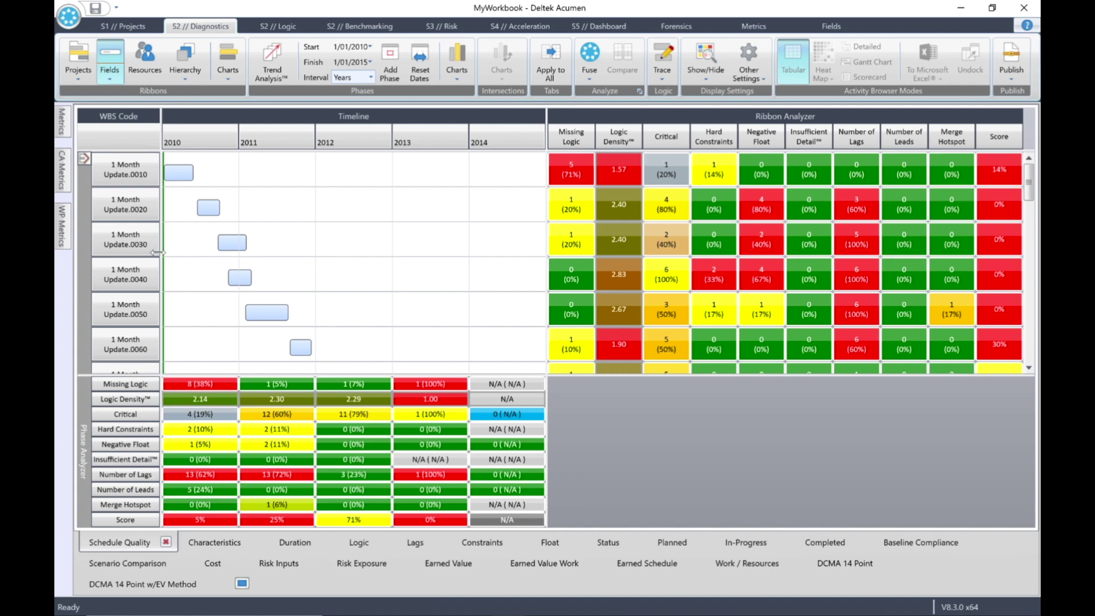
- Turn on Show Hierarchy for the delimiter grouping, recalculate with Fuse and review the WBS ribbons down to the 1 Year Update
{"action": "left_click", "coordinate": [109, 76]}
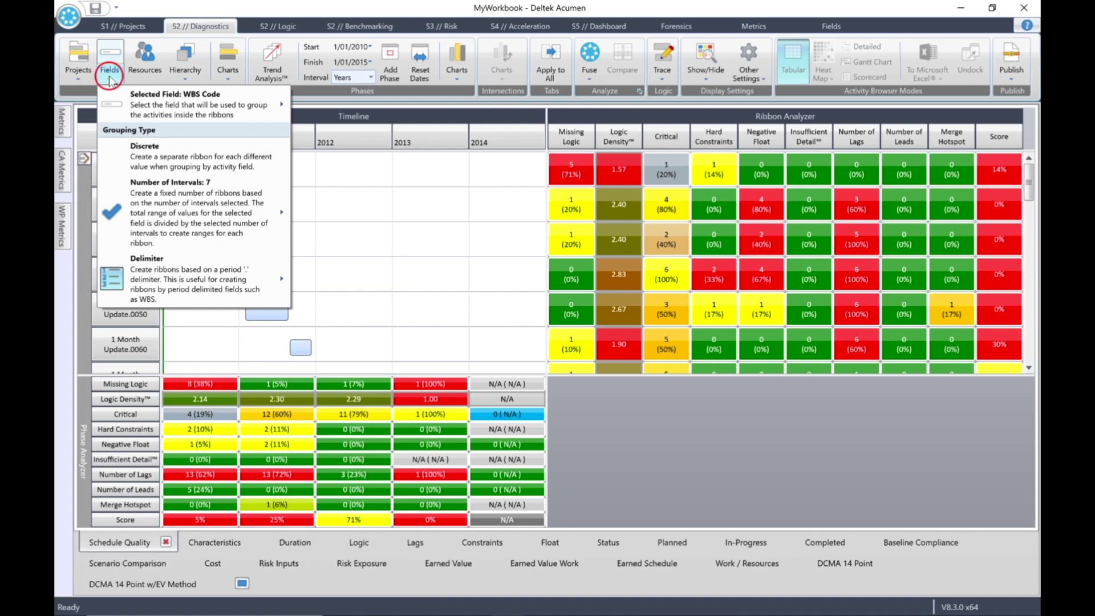
{"action": "mouse_move", "coordinate": [200, 105]}
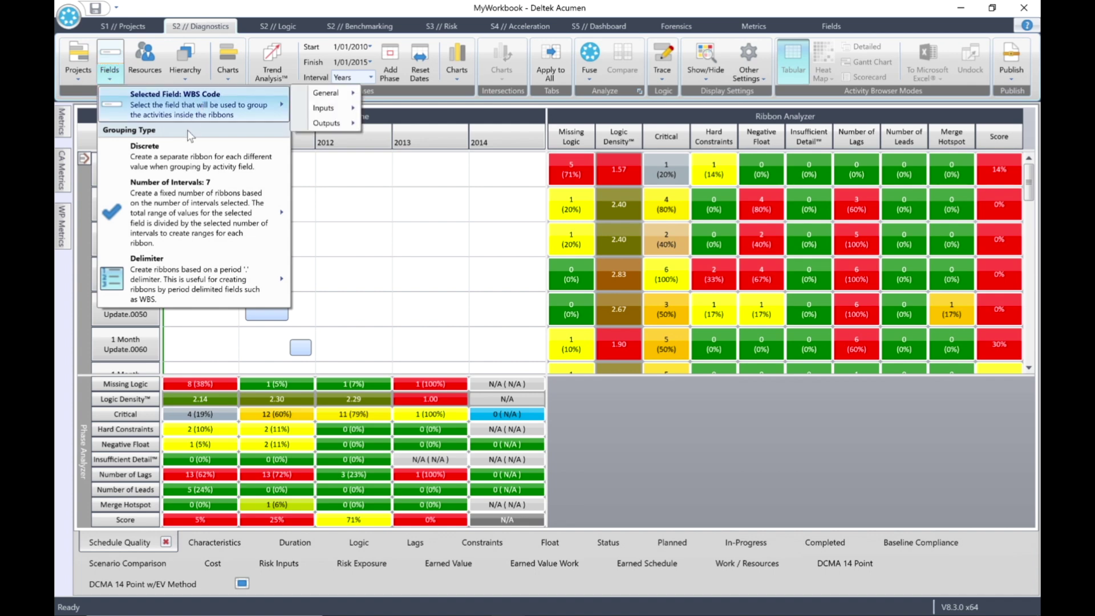
{"action": "mouse_move", "coordinate": [145, 277]}
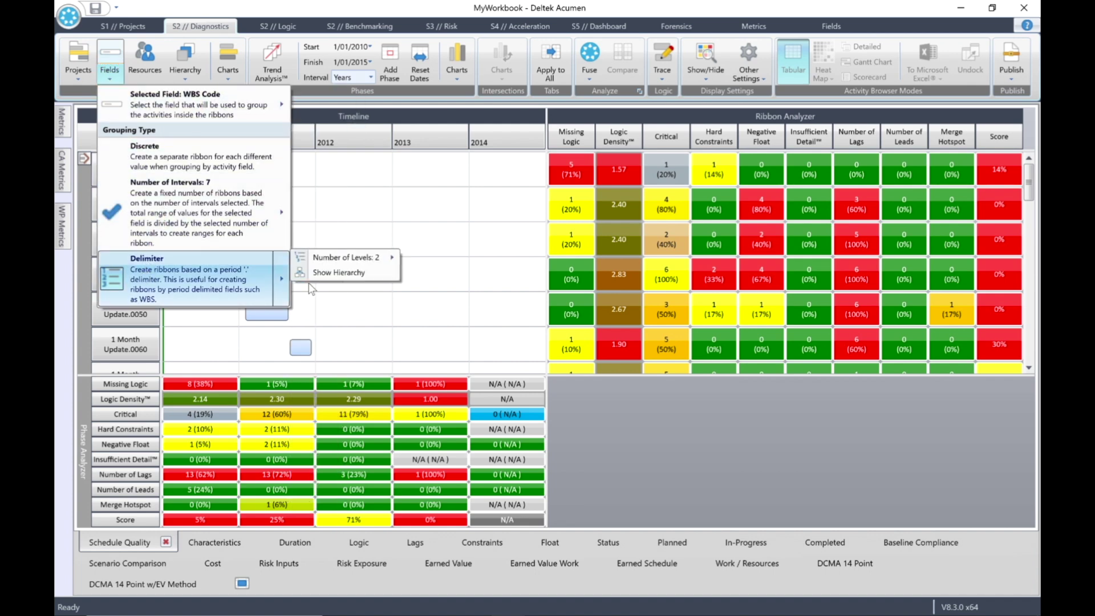
{"action": "left_click", "coordinate": [323, 272]}
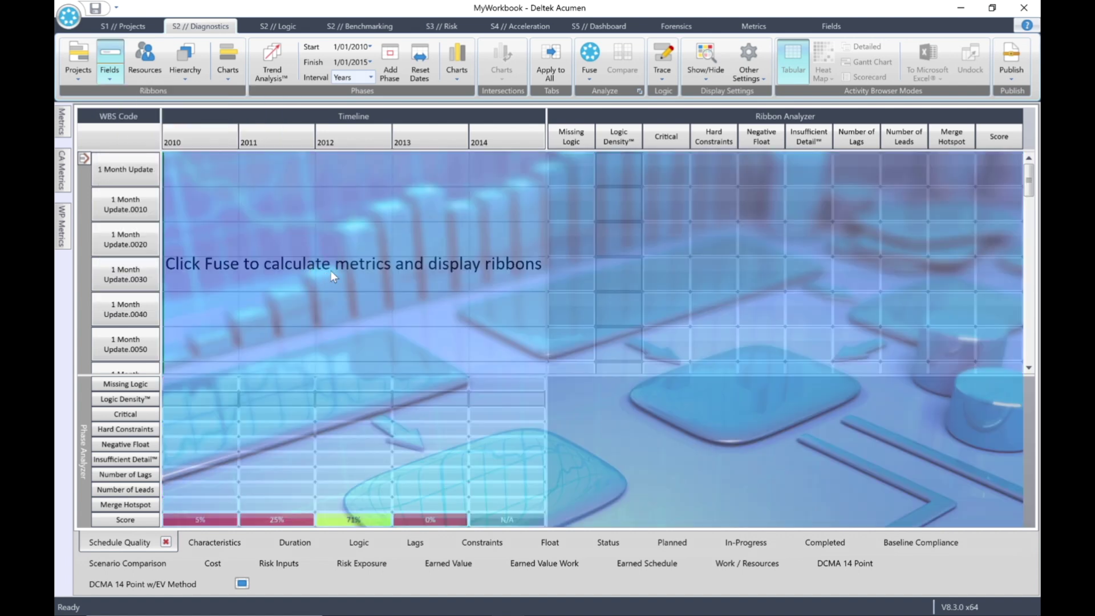
{"action": "left_click", "coordinate": [588, 57]}
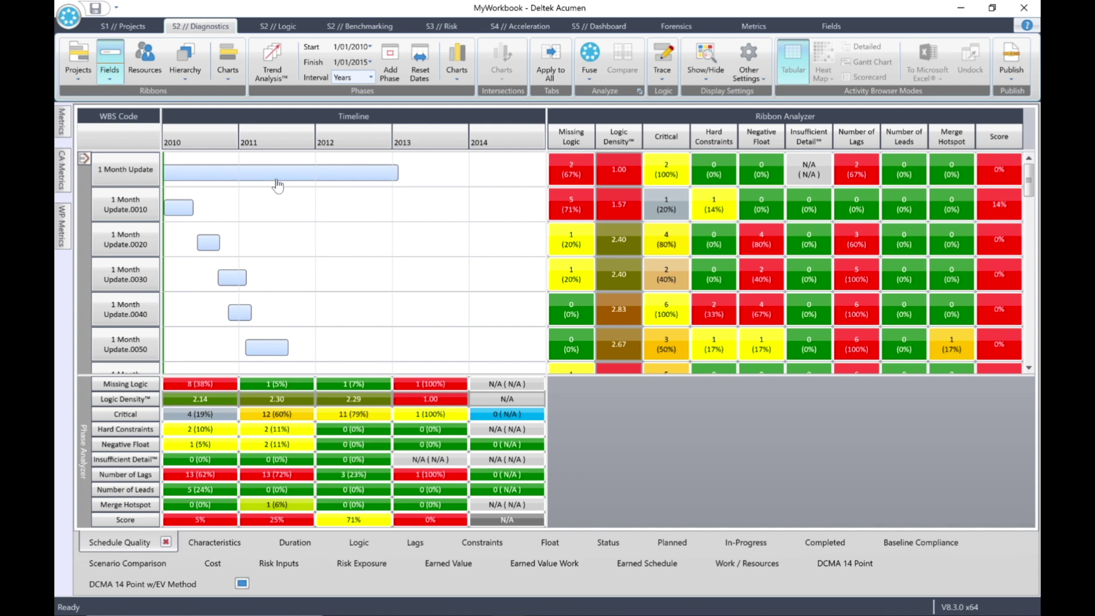
{"action": "scroll", "coordinate": [277, 188], "scroll_direction": "down", "scroll_amount": 5}
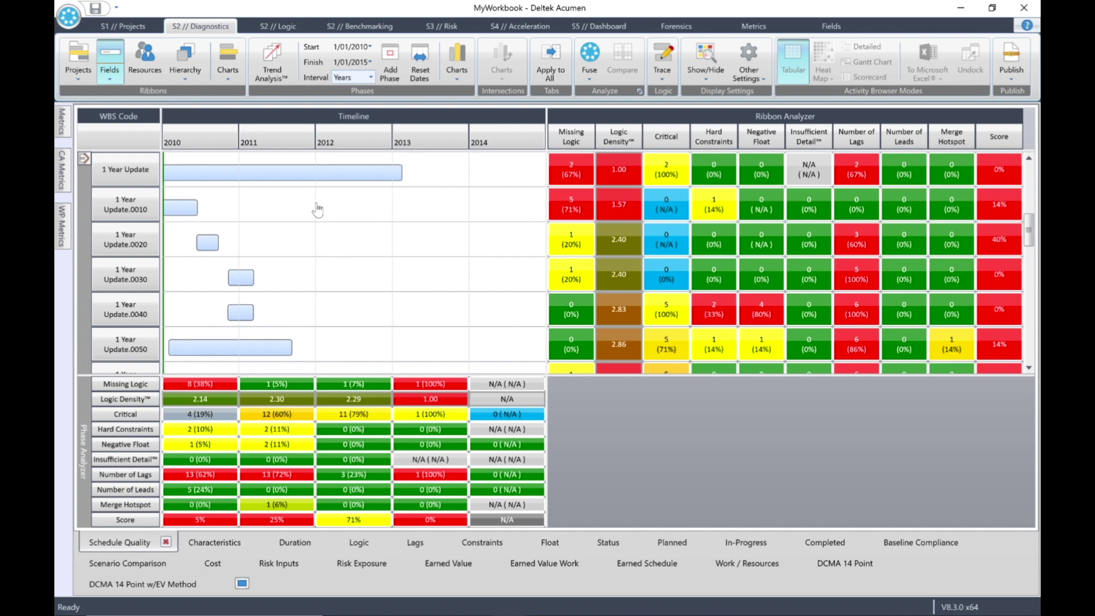
- Group the ribbons by resource, calculate the metrics with Fuse and review the resource scores
{"action": "mouse_move", "coordinate": [198, 133]}
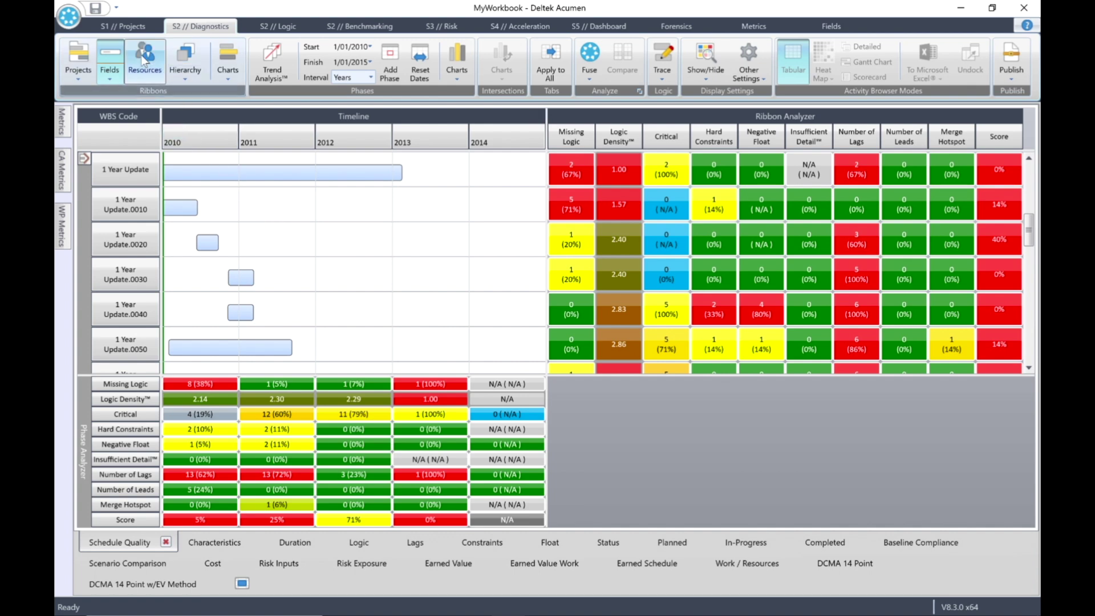
{"action": "left_click", "coordinate": [144, 57]}
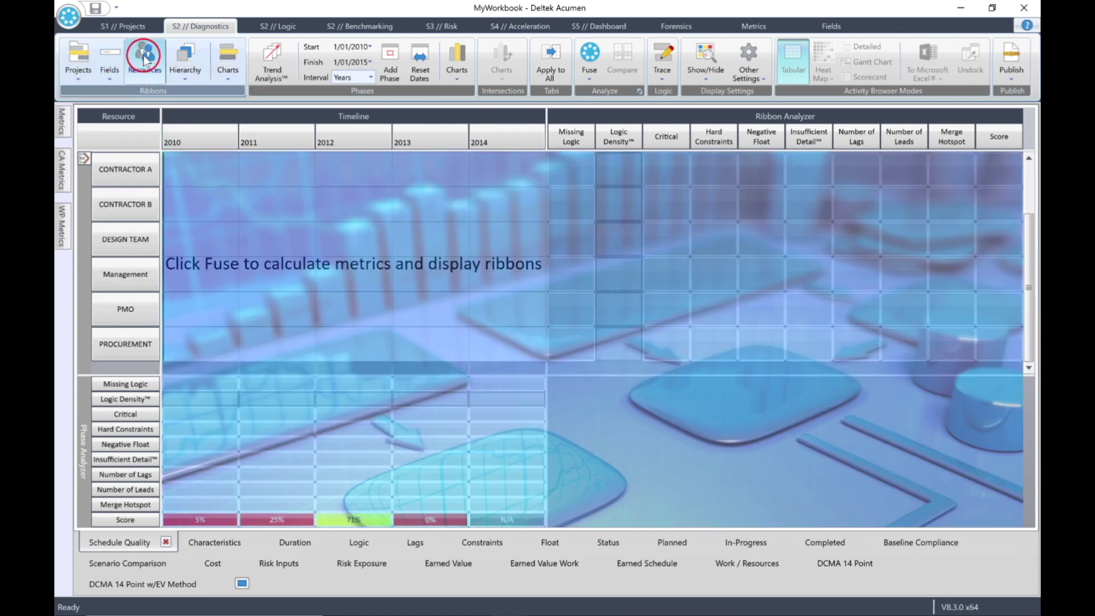
{"action": "left_click", "coordinate": [591, 53]}
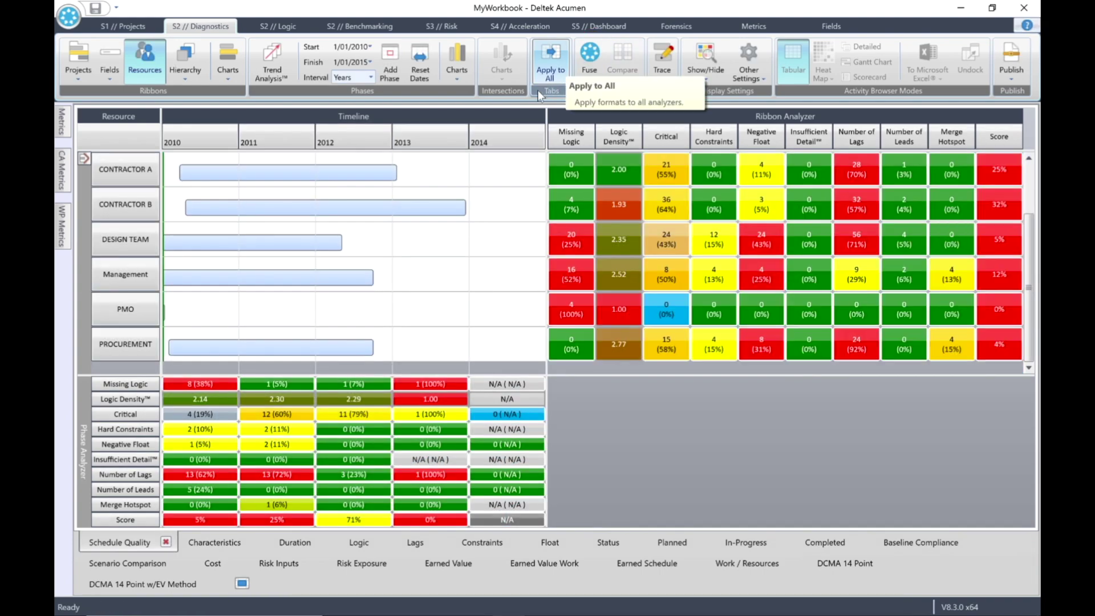
{"action": "scroll", "coordinate": [409, 249], "scroll_direction": "up", "scroll_amount": 2}
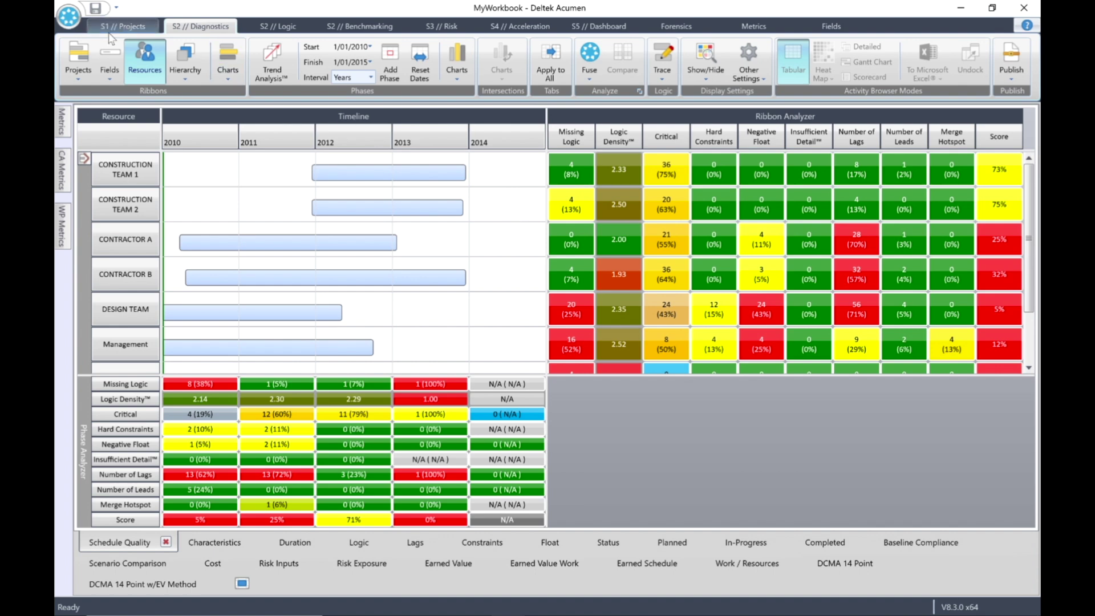
- Group the ribbons by the Location field and calculate the metrics for each location with Fuse
{"action": "left_click", "coordinate": [110, 64]}
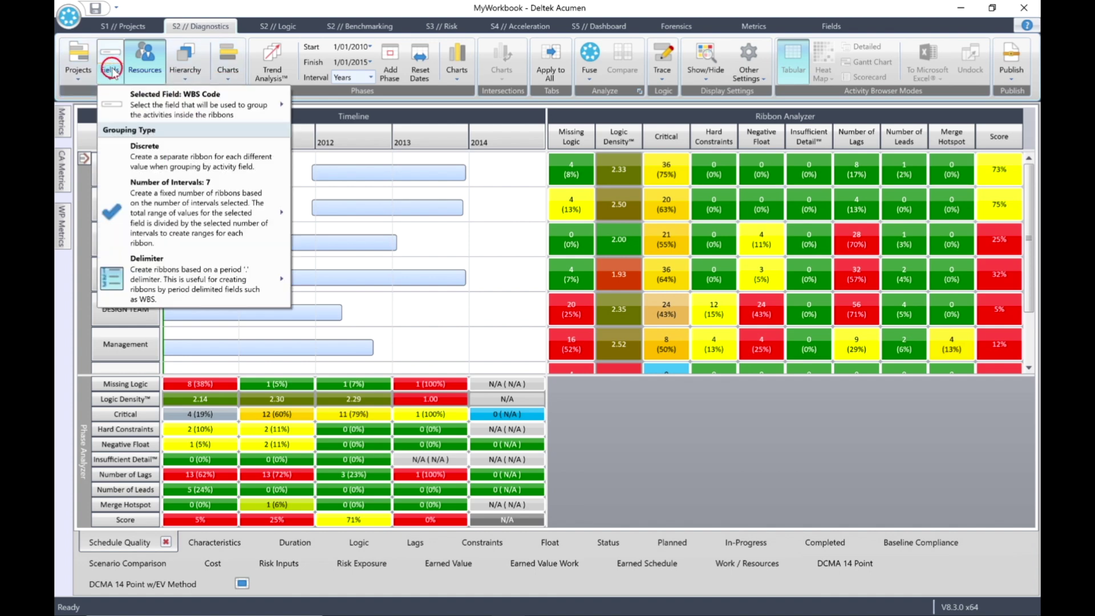
{"action": "mouse_move", "coordinate": [187, 106]}
{"action": "mouse_move", "coordinate": [333, 95]}
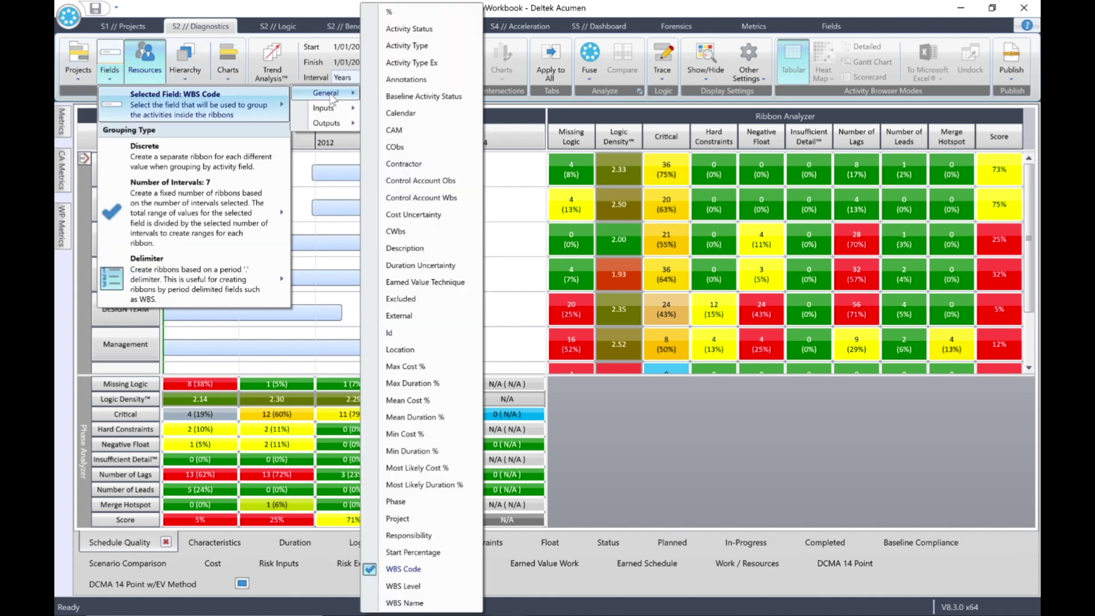
{"action": "left_click", "coordinate": [415, 350]}
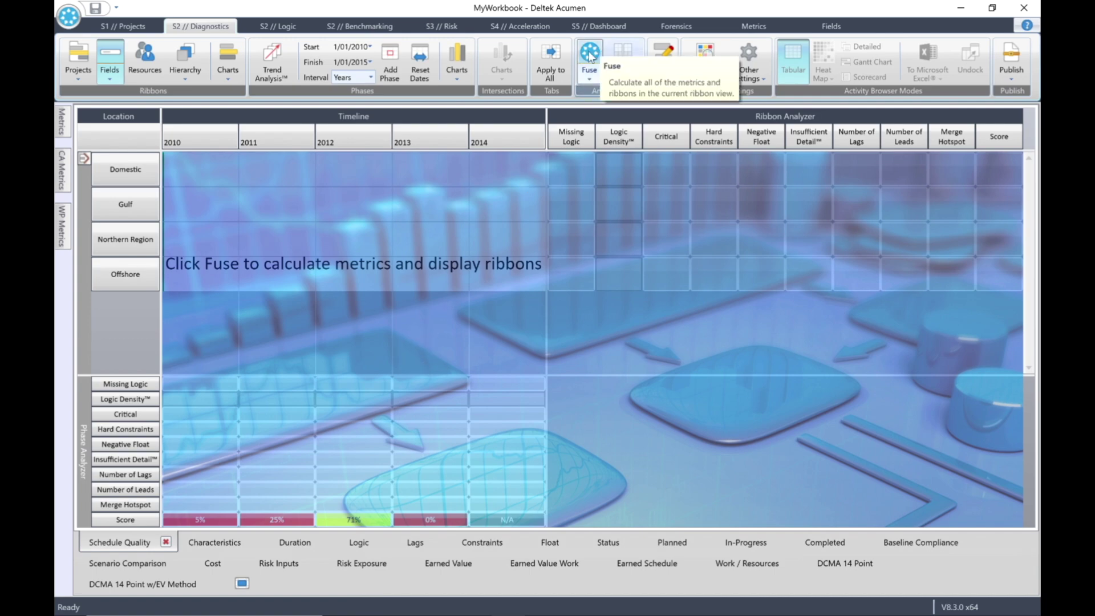
{"action": "left_click", "coordinate": [589, 53]}
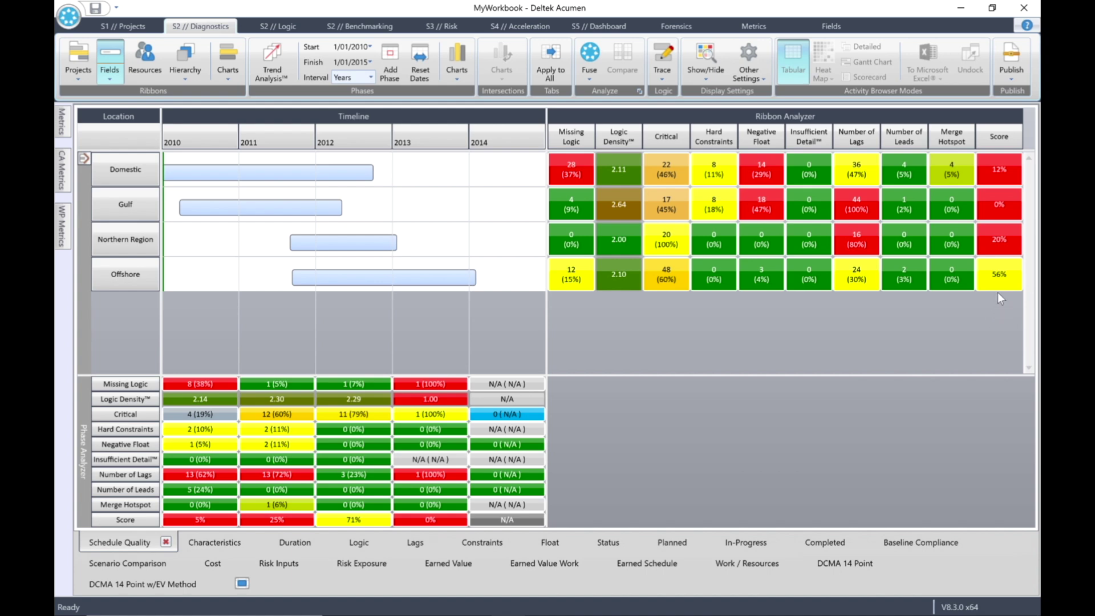
{"action": "mouse_move", "coordinate": [1007, 290]}
- Return the ribbons to project grouping, calculate with Fuse and drill down into the 1 Year Update ribbon
{"action": "left_click", "coordinate": [77, 57]}
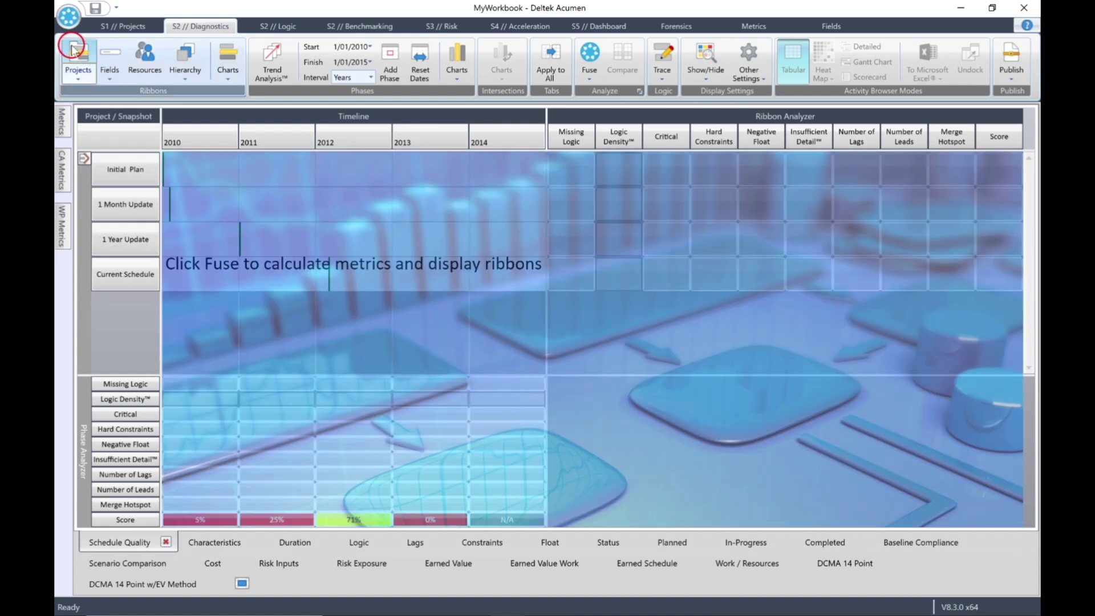
{"action": "left_click", "coordinate": [588, 55]}
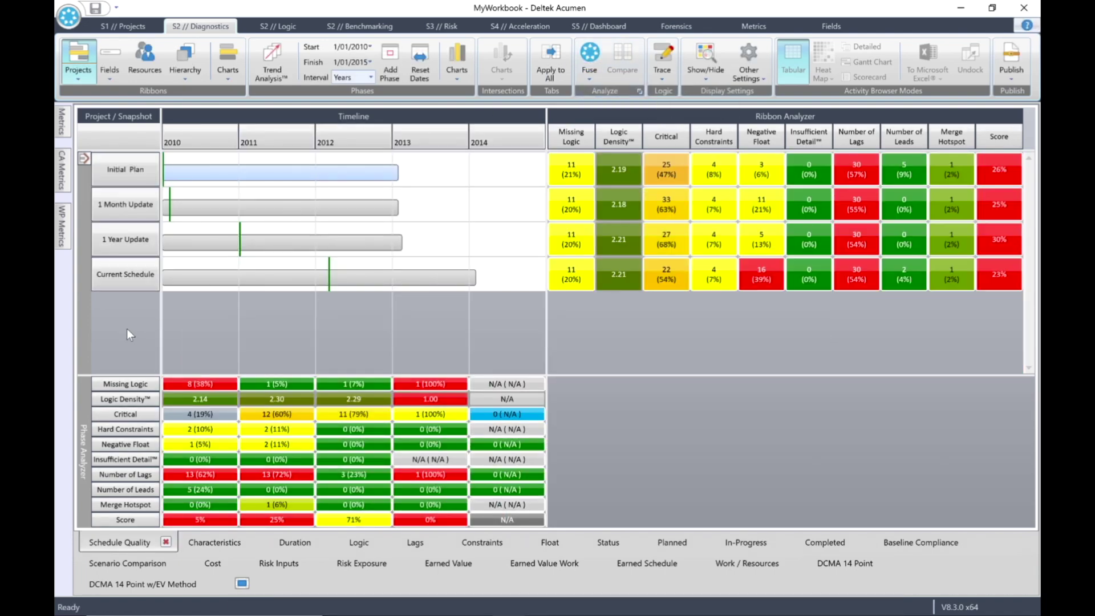
{"action": "left_click_drag", "start_coordinate": [121, 234], "coordinate": [123, 235]}
{"action": "double_click", "coordinate": [121, 235]}
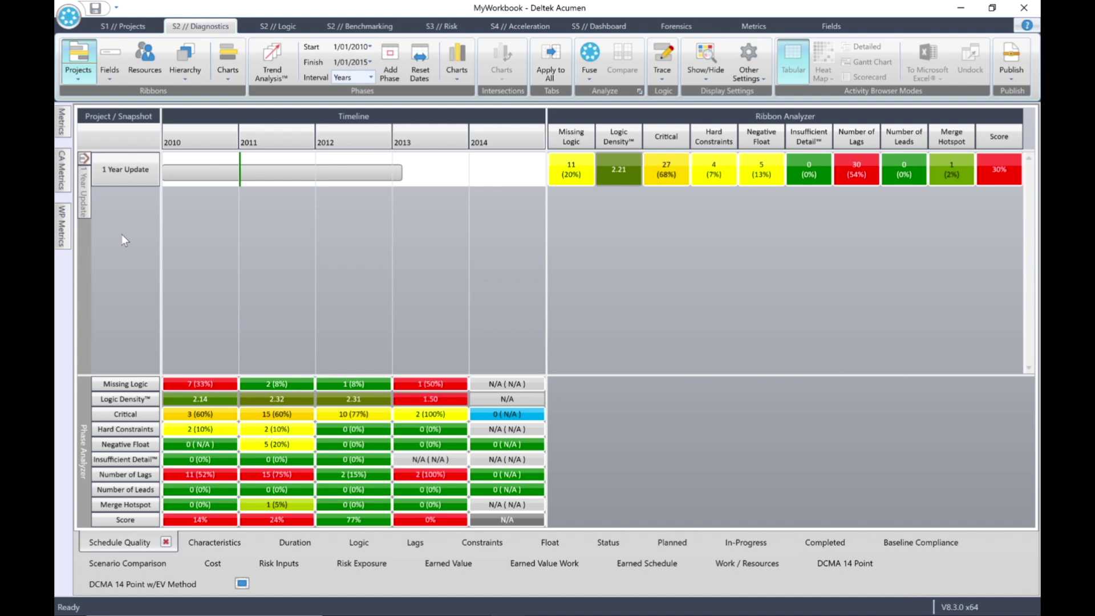
- Group the drilled-down 1 Year Update snapshot by the Location field and calculate its metrics with Fuse
{"action": "left_click", "coordinate": [115, 77]}
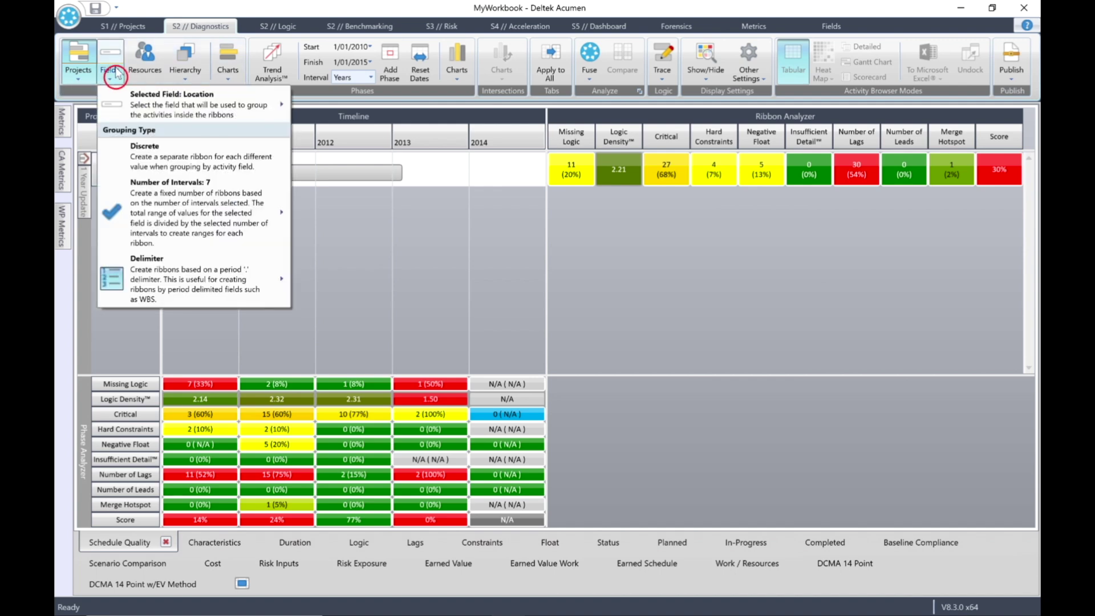
{"action": "left_click", "coordinate": [188, 105]}
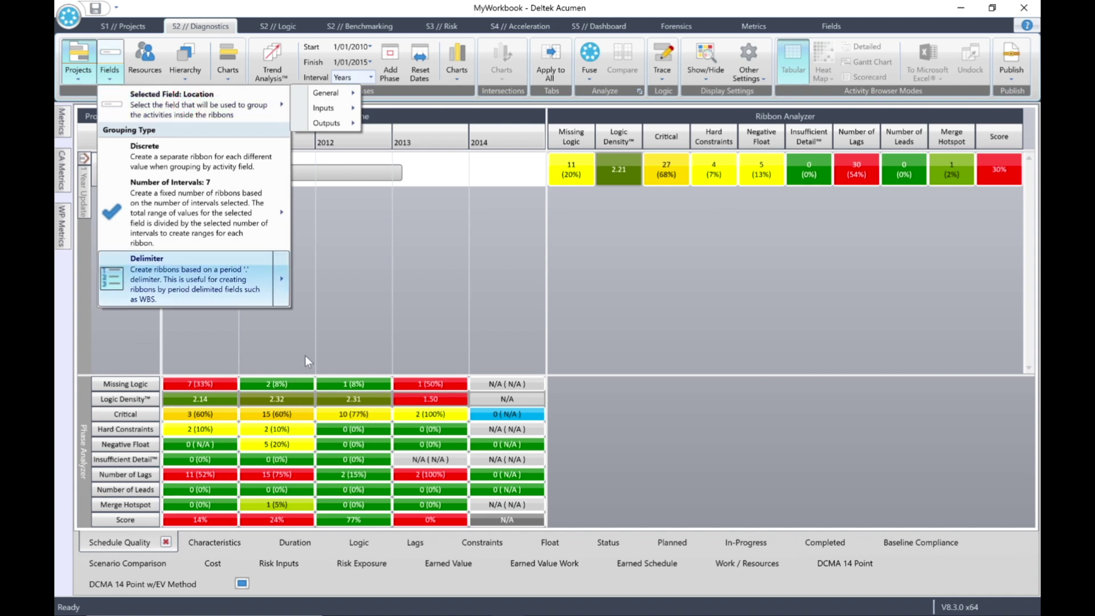
{"action": "left_click", "coordinate": [109, 51]}
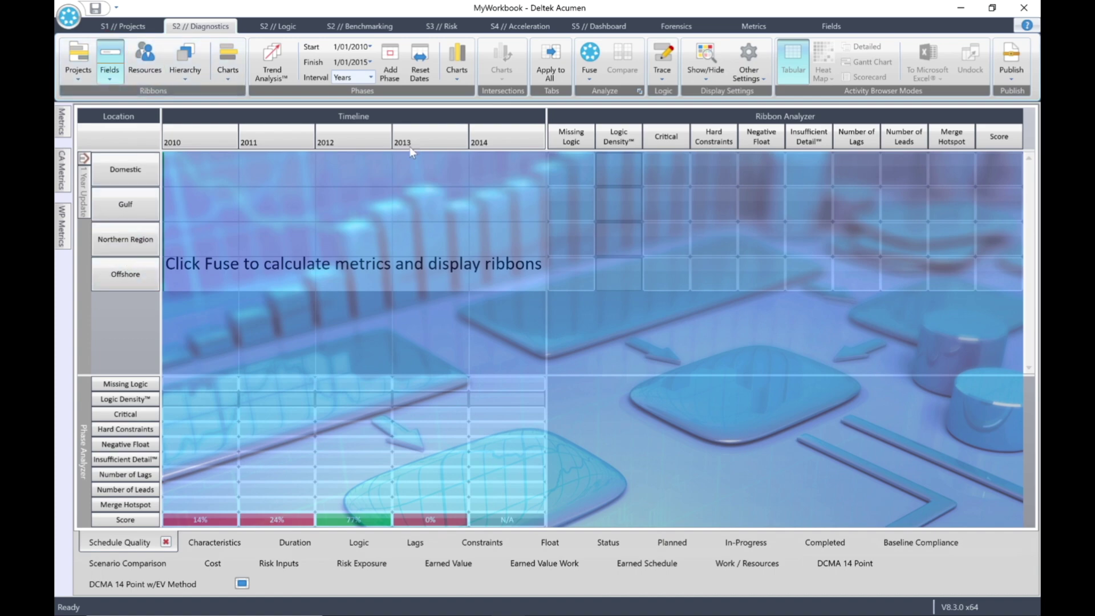
{"action": "left_click", "coordinate": [589, 56]}
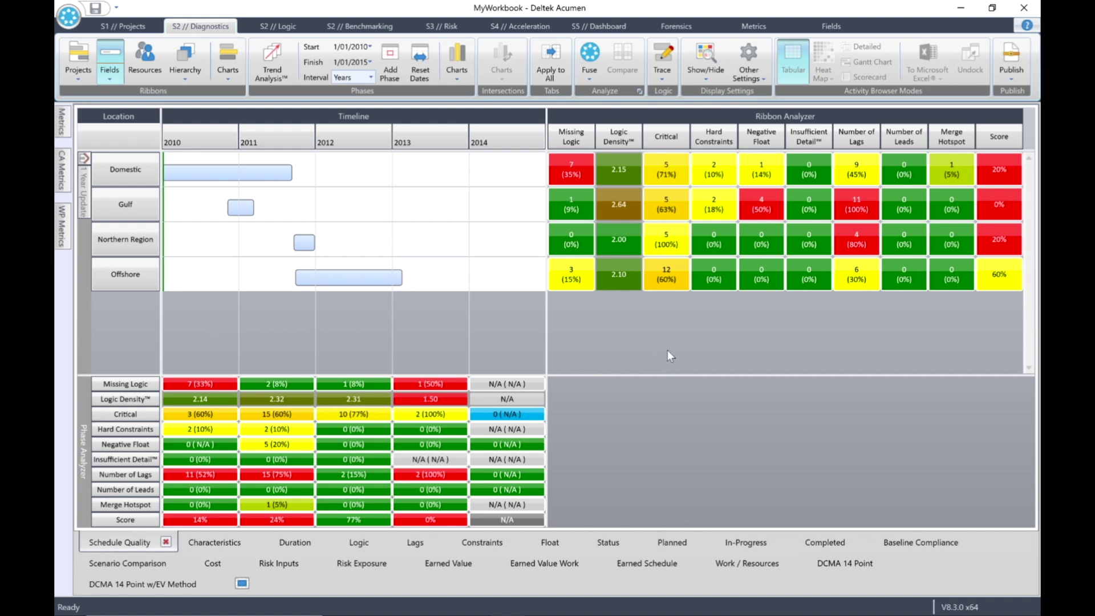
{"action": "mouse_move", "coordinate": [682, 250]}
- Set the ribbon chart type to Stacked Column
{"action": "mouse_move", "coordinate": [235, 142]}
{"action": "left_click", "coordinate": [222, 76]}
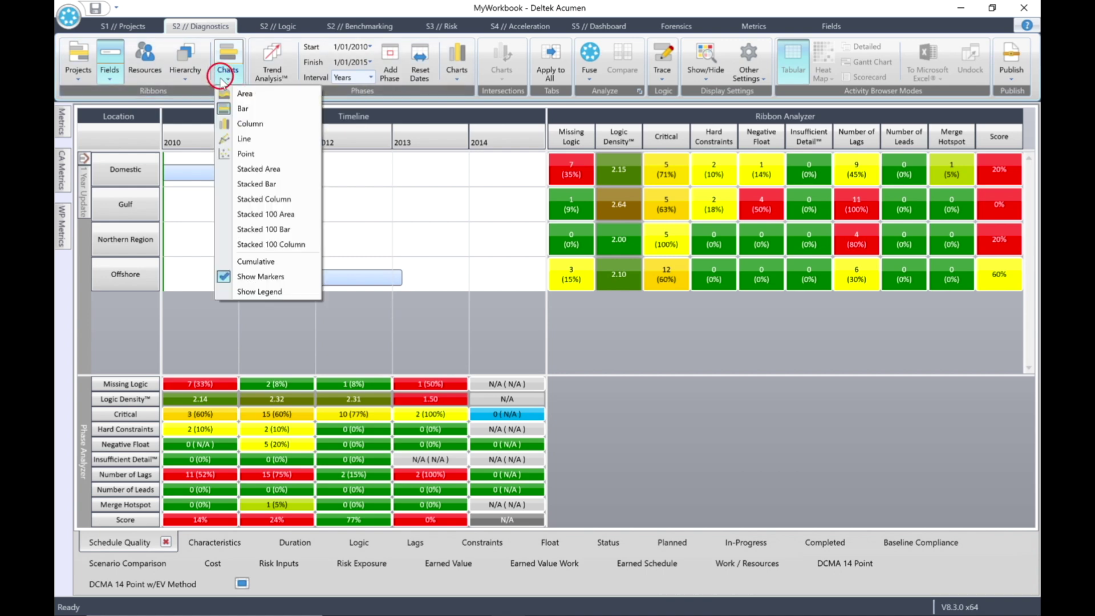
{"action": "left_click", "coordinate": [245, 199]}
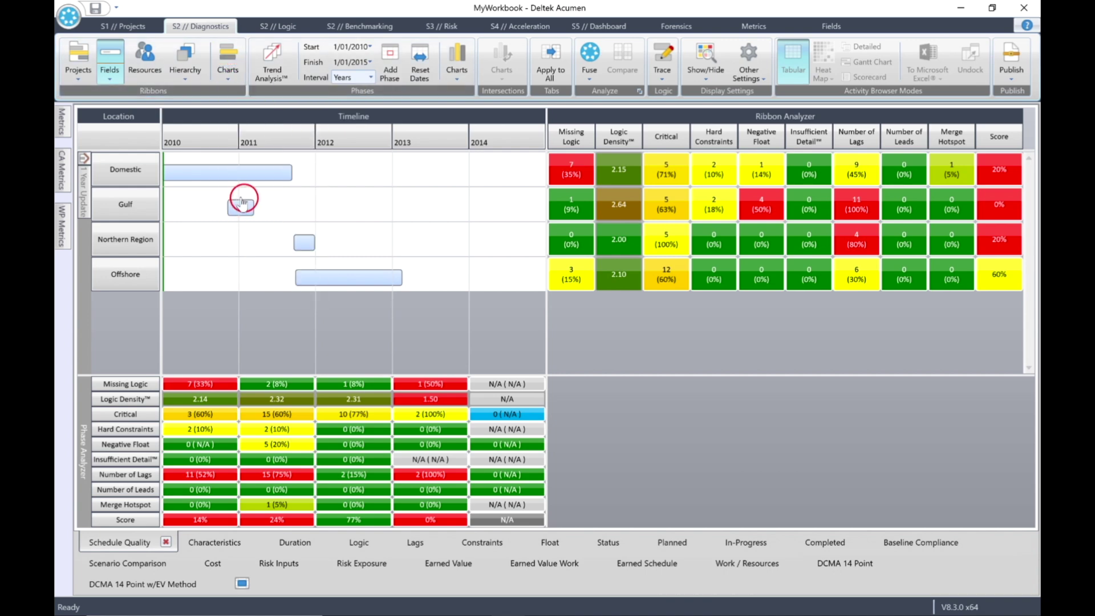
- Chart Missing Logic, Critical and Negative Float by location in the Ribbon Analyzer, inspect the columns and switch the chart off
{"action": "left_click", "coordinate": [229, 53]}
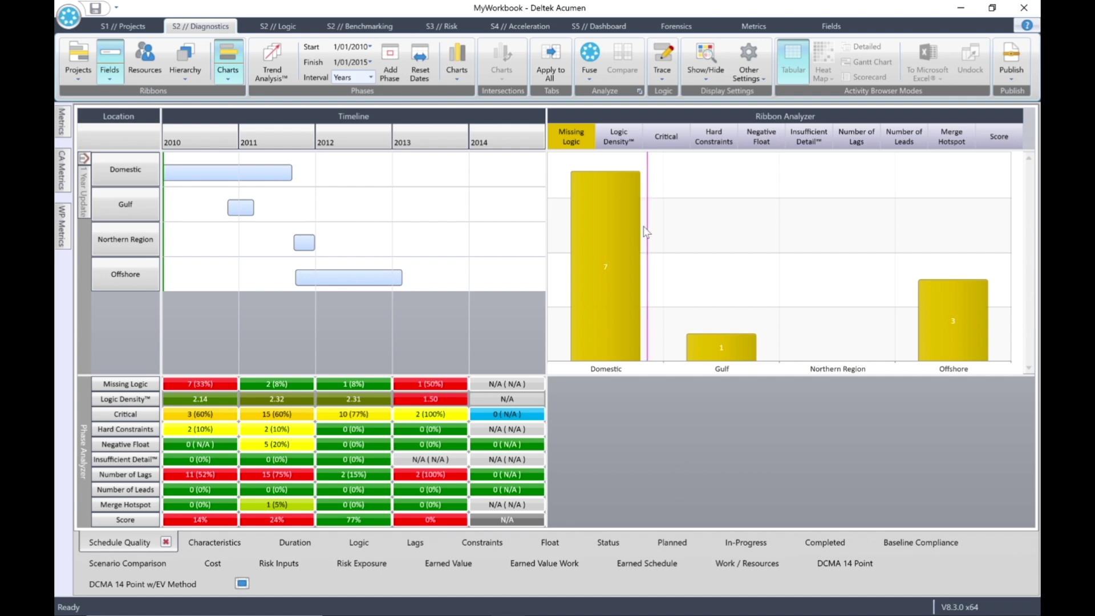
{"action": "left_click", "coordinate": [664, 138]}
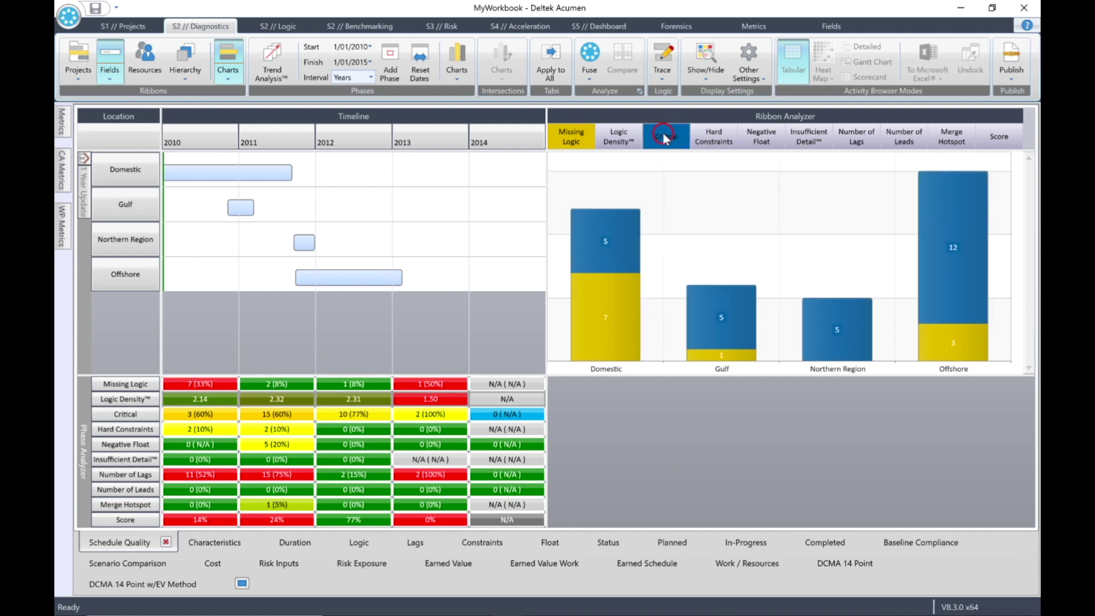
{"action": "left_click", "coordinate": [760, 139]}
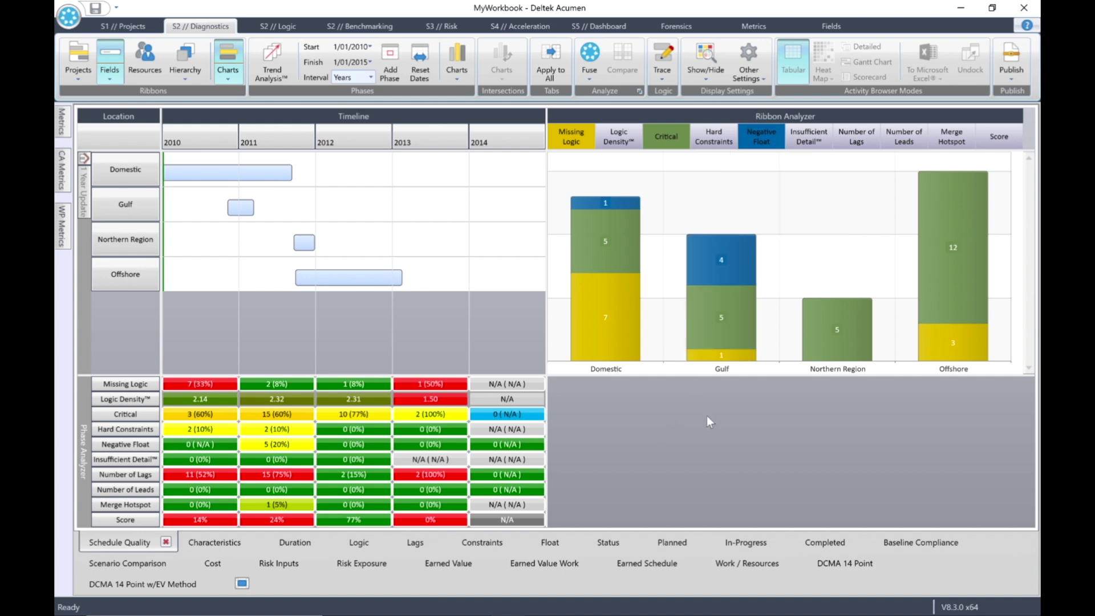
{"action": "mouse_move", "coordinate": [943, 334]}
{"action": "left_click", "coordinate": [227, 52]}
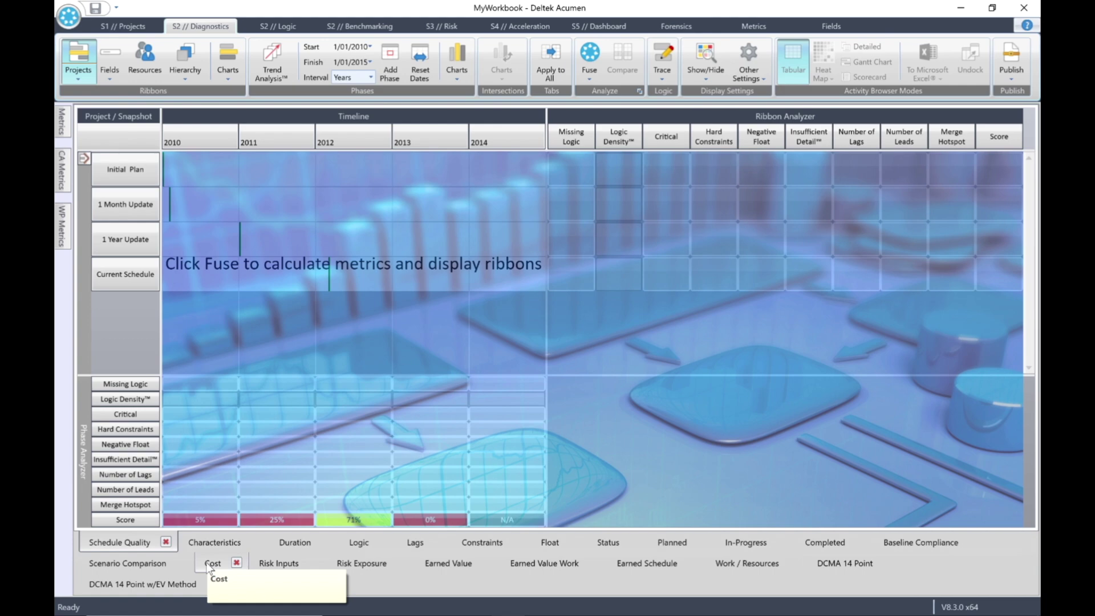
- Calculate the Cost metrics with Fuse for the project snapshots and again with the ribbons grouped by resource
{"action": "left_click", "coordinate": [210, 564]}
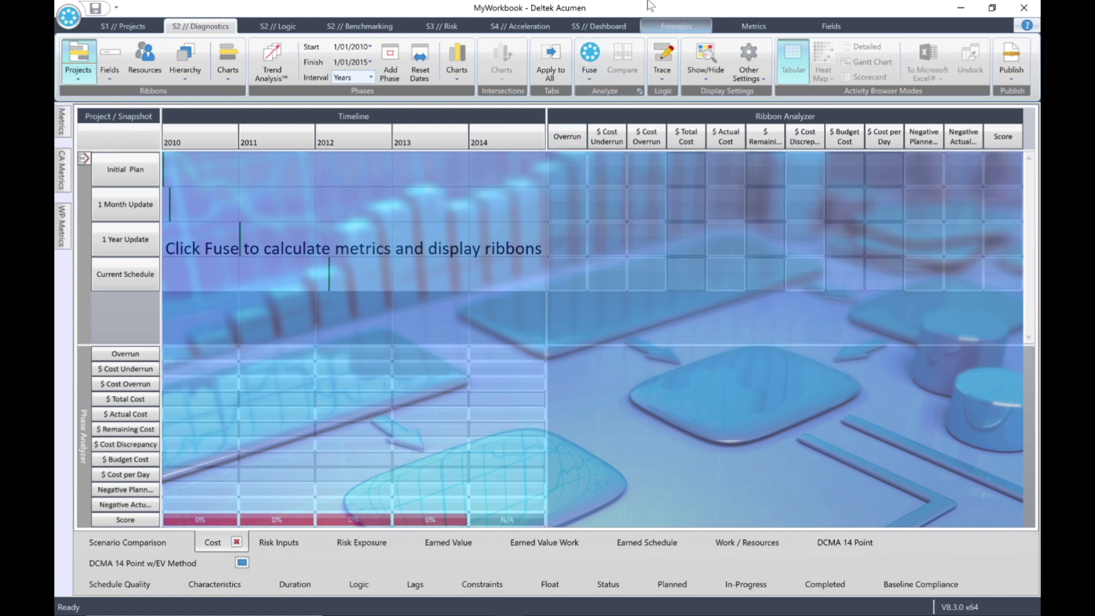
{"action": "left_click", "coordinate": [591, 54]}
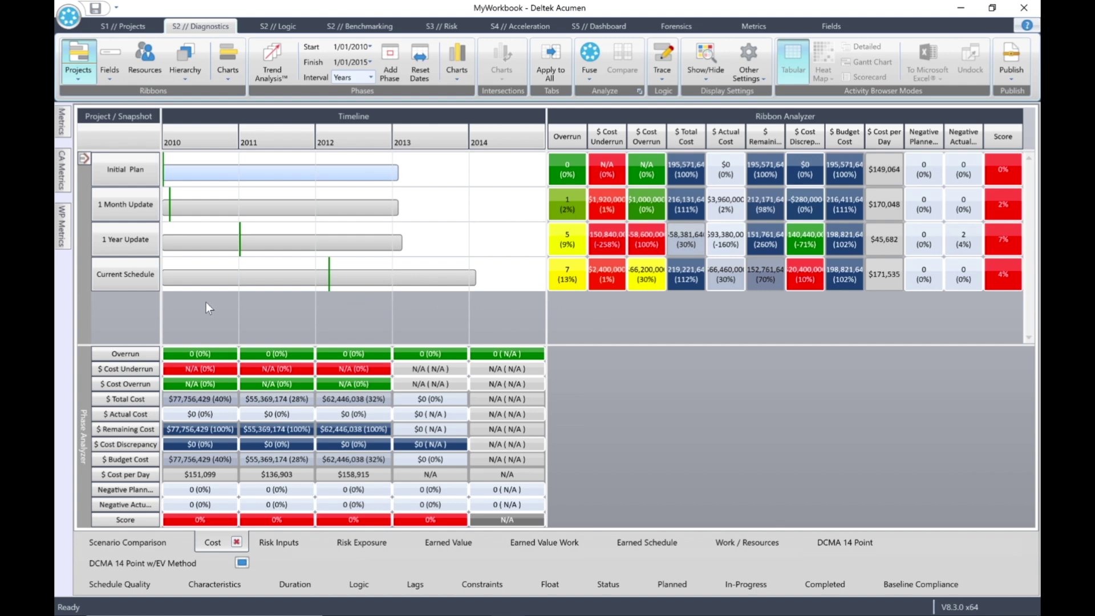
{"action": "left_click", "coordinate": [145, 61]}
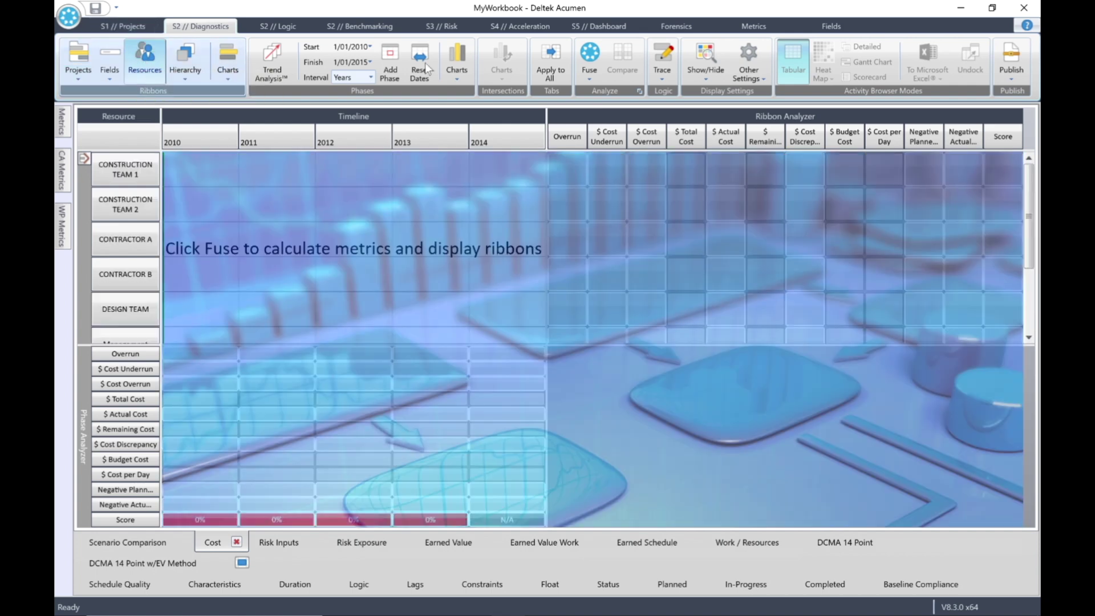
{"action": "left_click", "coordinate": [588, 57]}
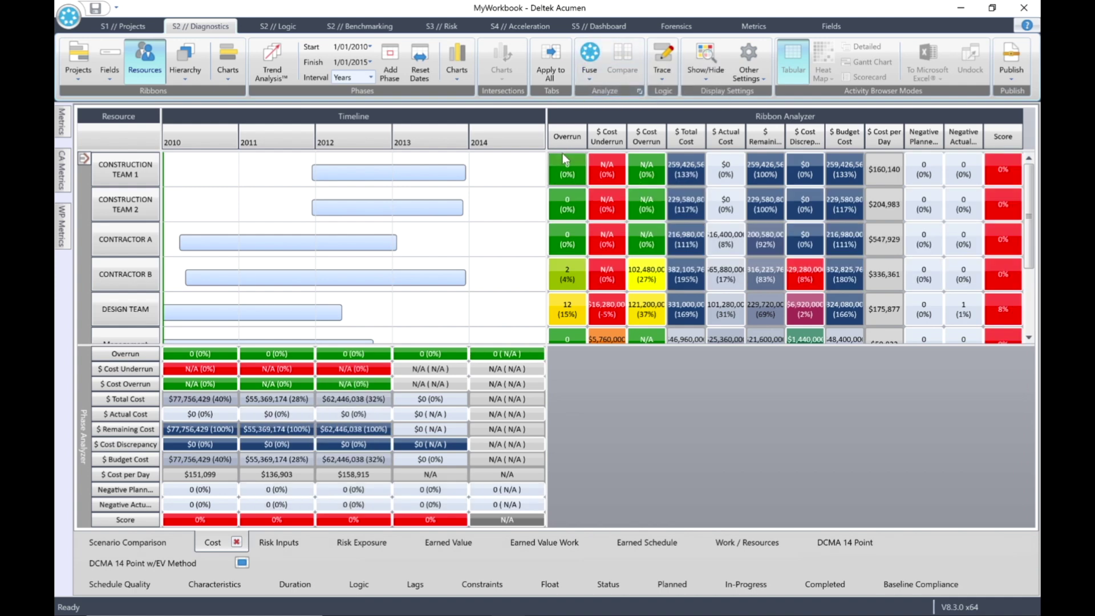
- Sort the resource ribbons in ascending order of $ Cost Overrun and widen the Ribbon Analyzer to read the cost values
{"action": "right_click", "coordinate": [653, 141]}
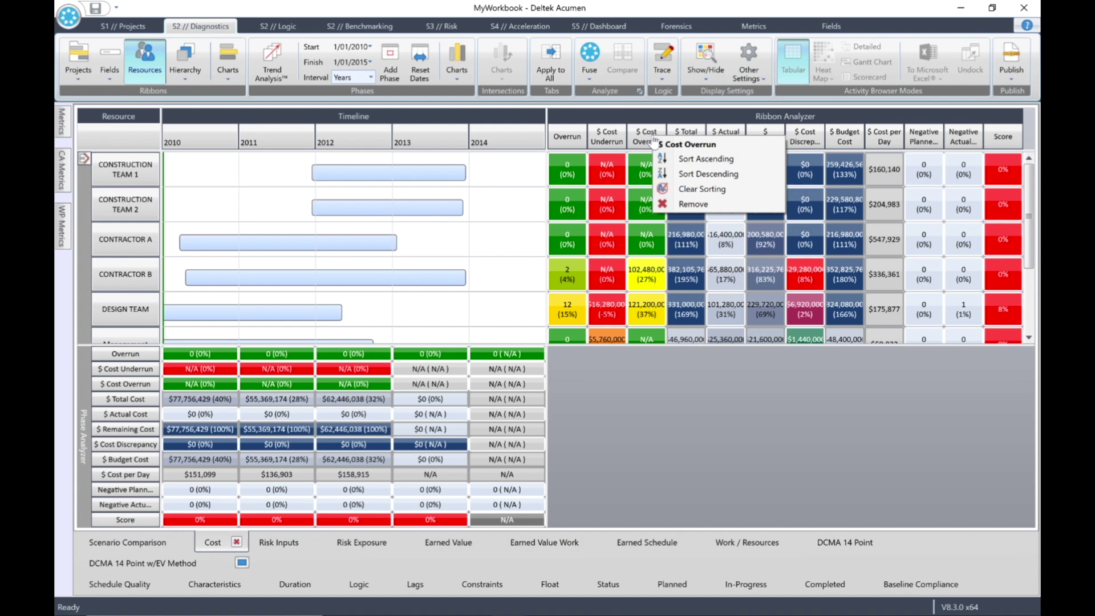
{"action": "left_click", "coordinate": [705, 159]}
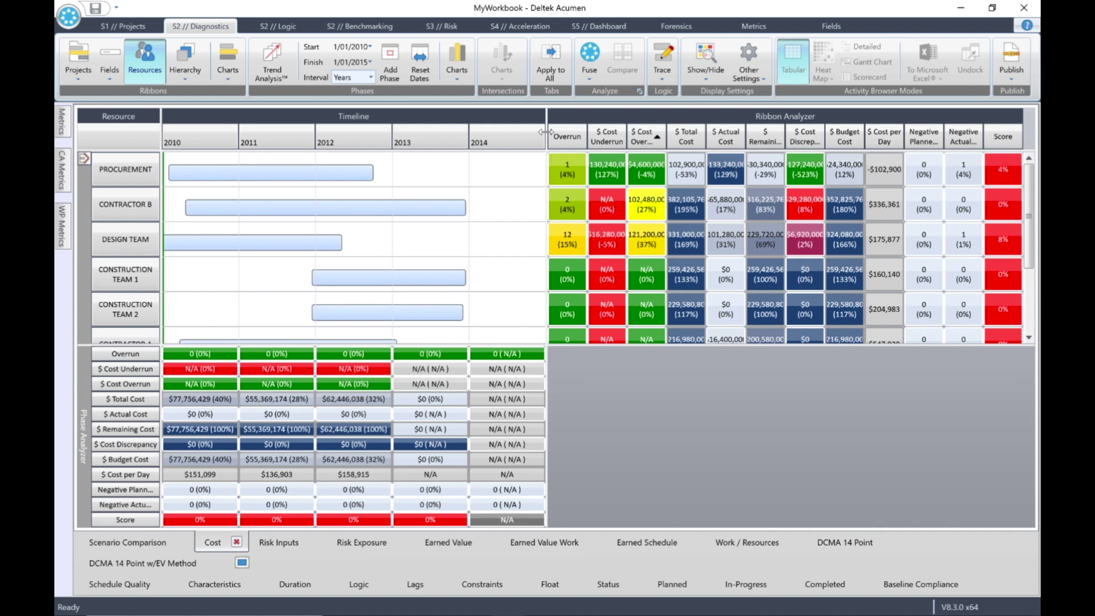
{"action": "left_click_drag", "start_coordinate": [548, 139], "coordinate": [463, 136]}
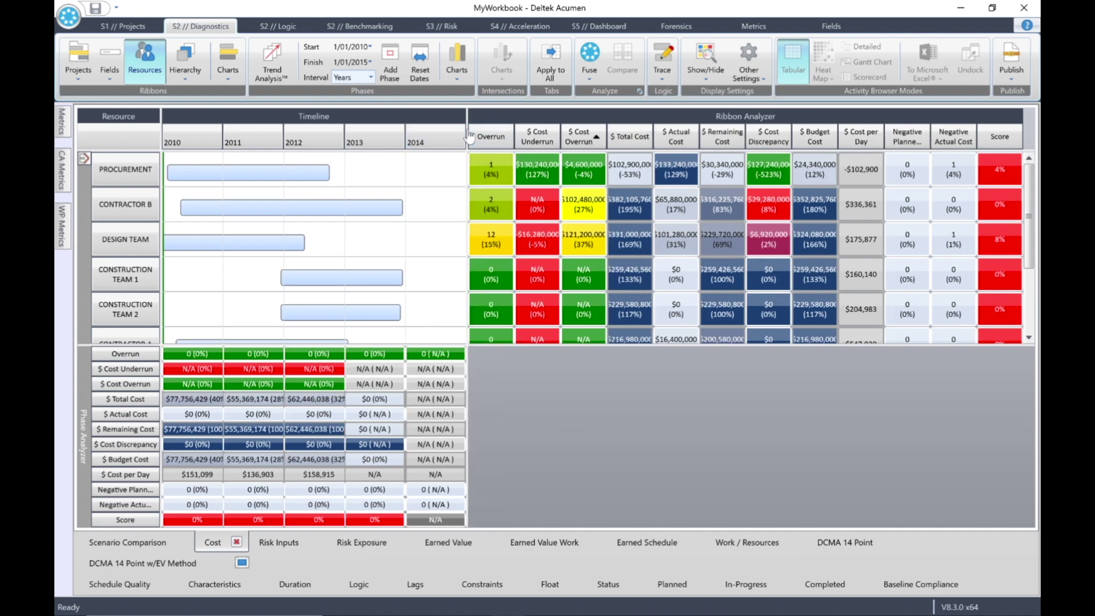
{"action": "left_click_drag", "start_coordinate": [469, 135], "coordinate": [439, 136]}
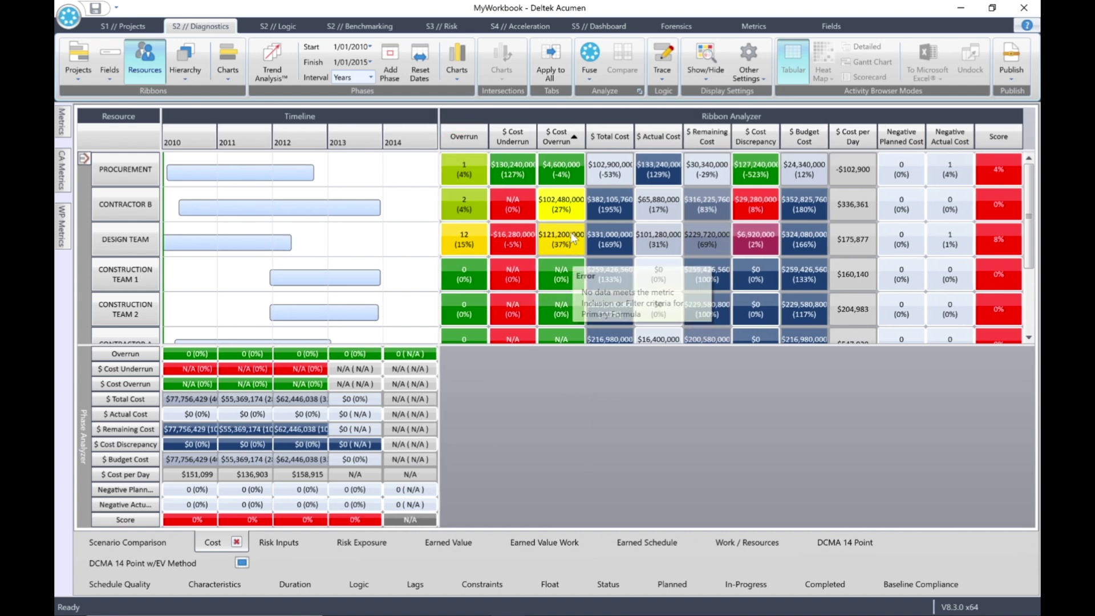
{"action": "mouse_move", "coordinate": [573, 240]}
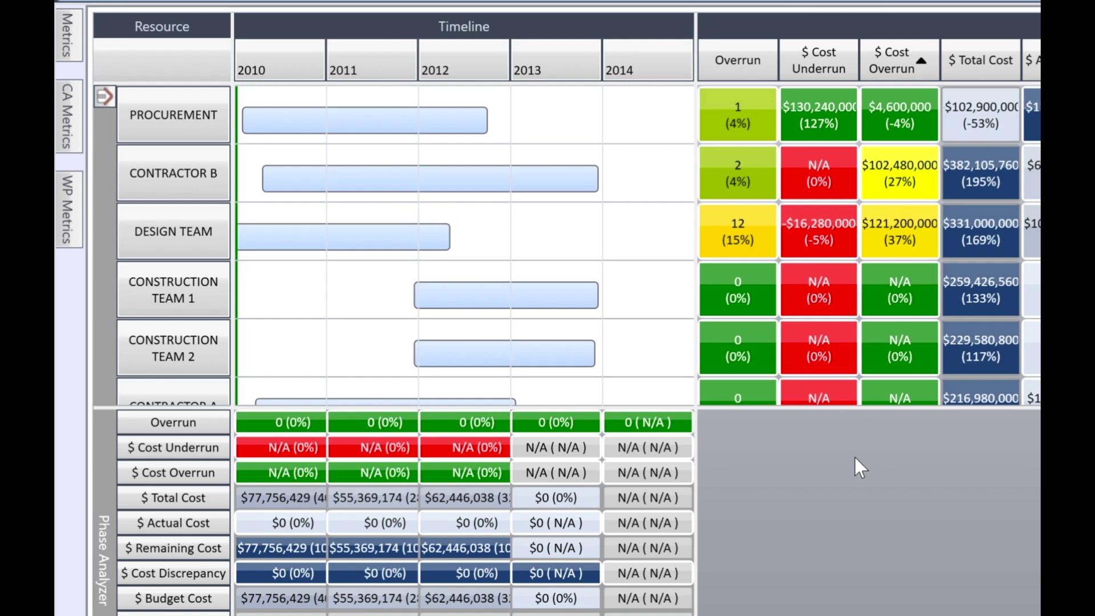
- Clear the sorting on $ Cost Overrun and widen the timeline again at the expense of the Ribbon Analyzer
{"action": "right_click", "coordinate": [888, 50]}
{"action": "left_click", "coordinate": [993, 132]}
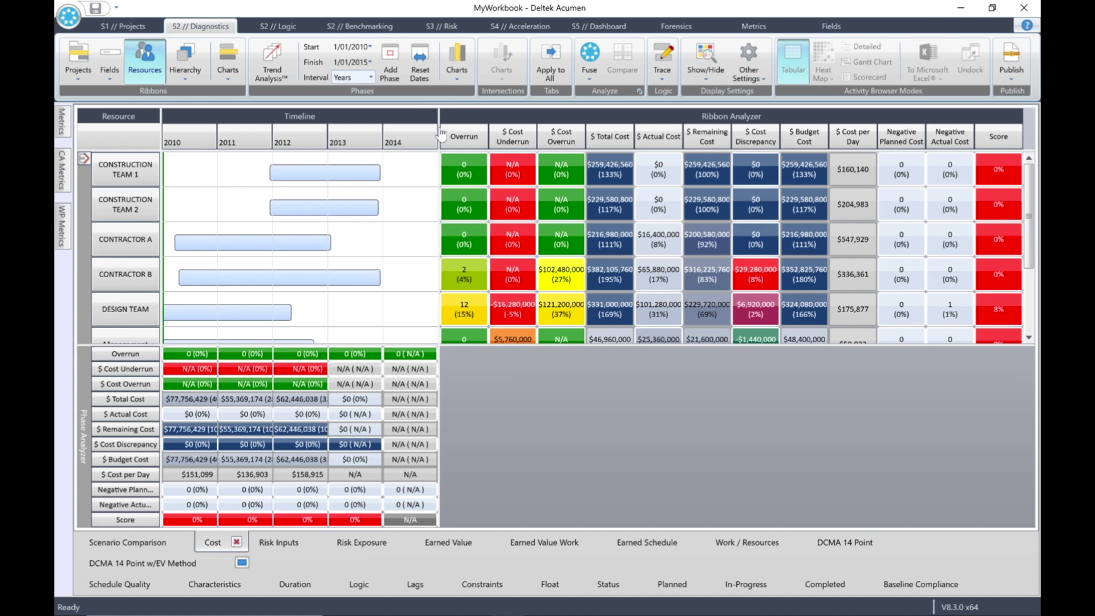
{"action": "left_click_drag", "start_coordinate": [442, 134], "coordinate": [597, 145]}
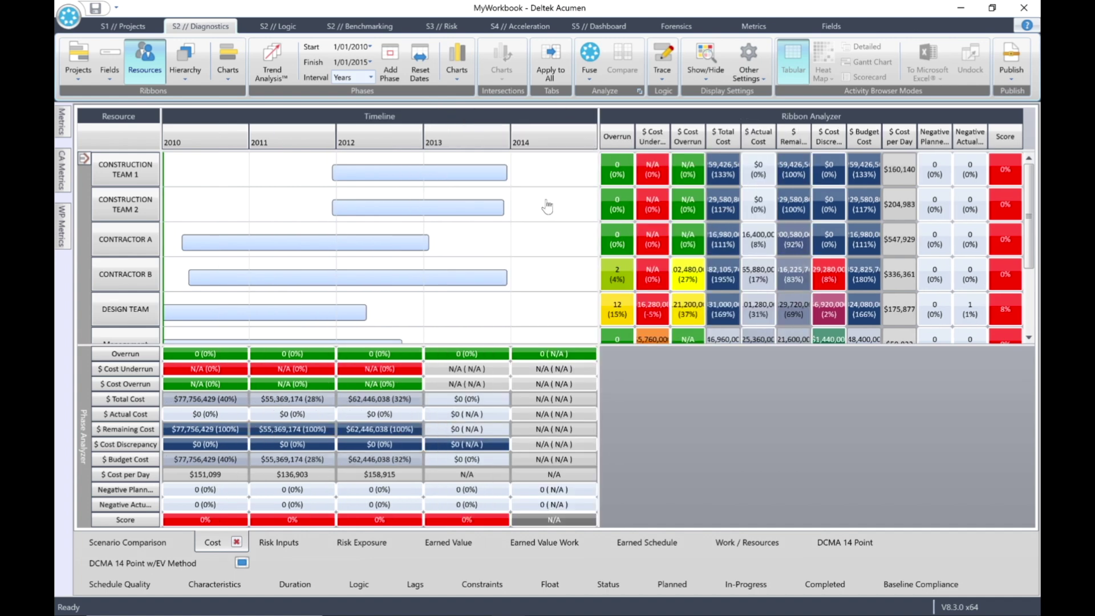
{"action": "left_click", "coordinate": [729, 444]}
- Return to the Schedule Quality metrics with ribbons grouped by project and calculate them with Fuse
{"action": "left_click", "coordinate": [111, 583]}
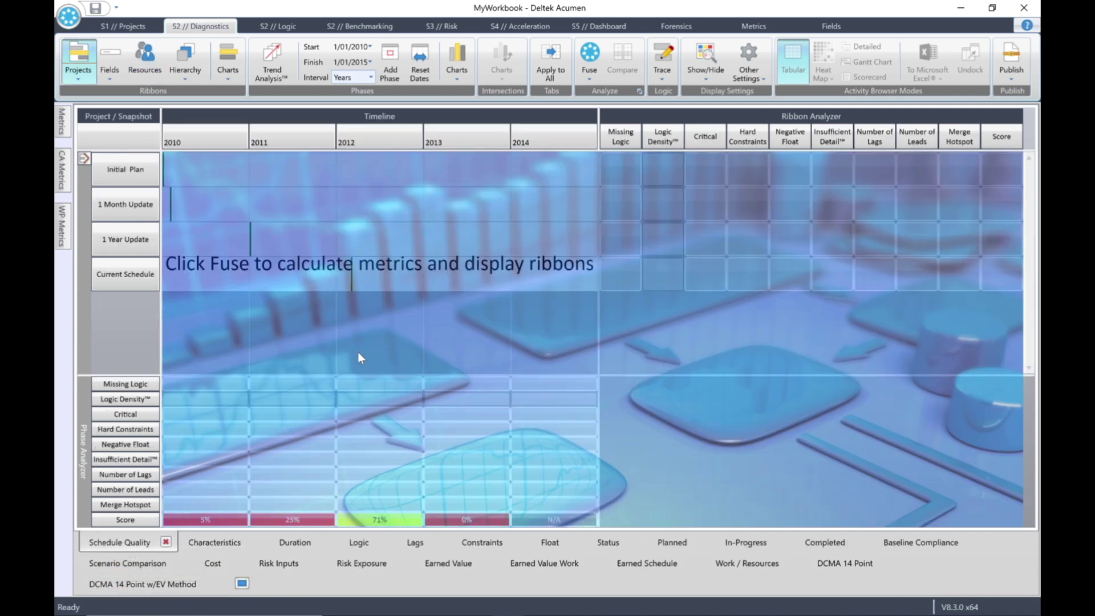
{"action": "left_click", "coordinate": [84, 158]}
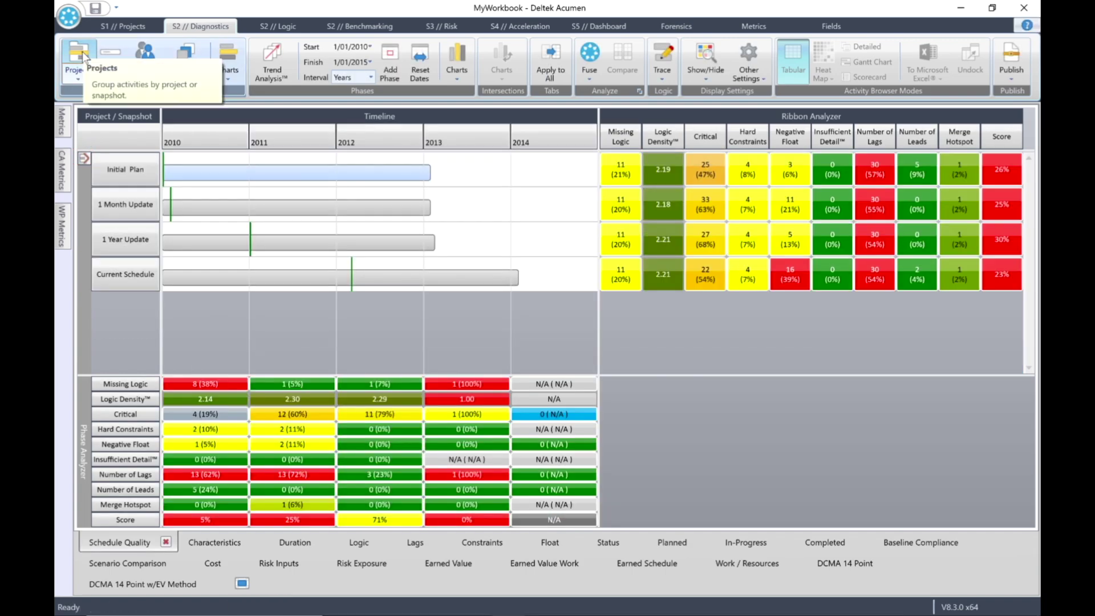
{"action": "left_click", "coordinate": [82, 52]}
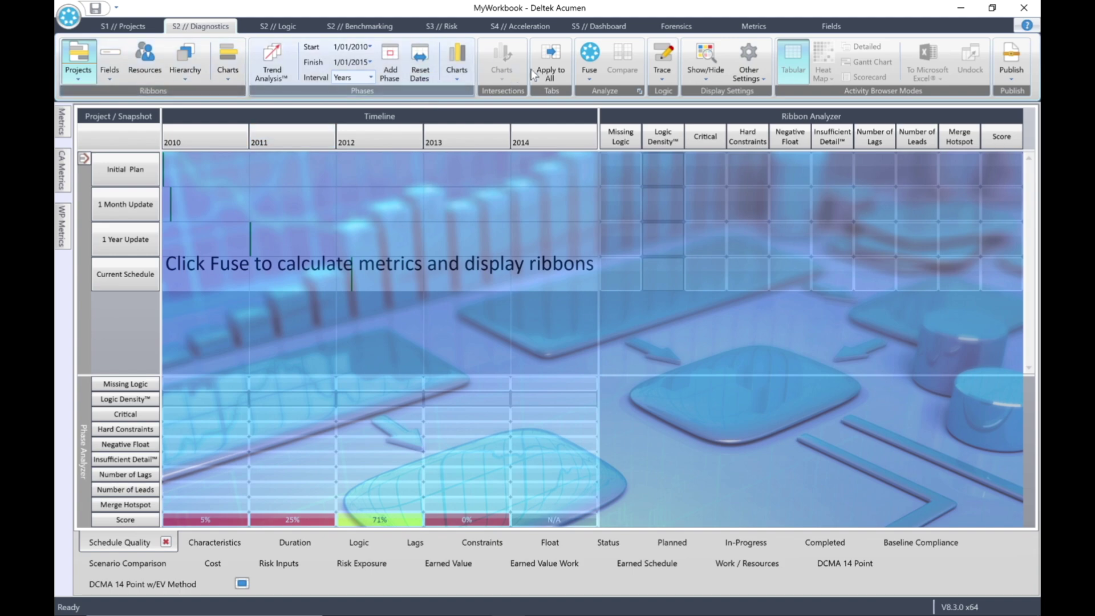
{"action": "left_click", "coordinate": [590, 55]}
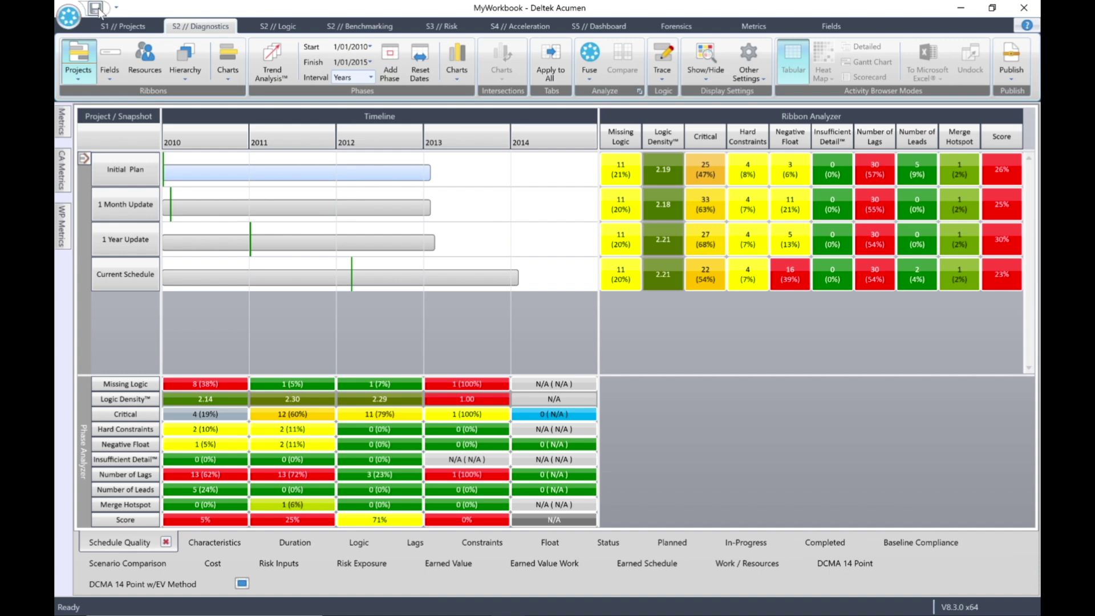
- Save the workbook and drill down into the Current Schedule ribbon
{"action": "left_click", "coordinate": [96, 8]}
{"action": "left_click", "coordinate": [117, 275]}
{"action": "double_click", "coordinate": [116, 275]}
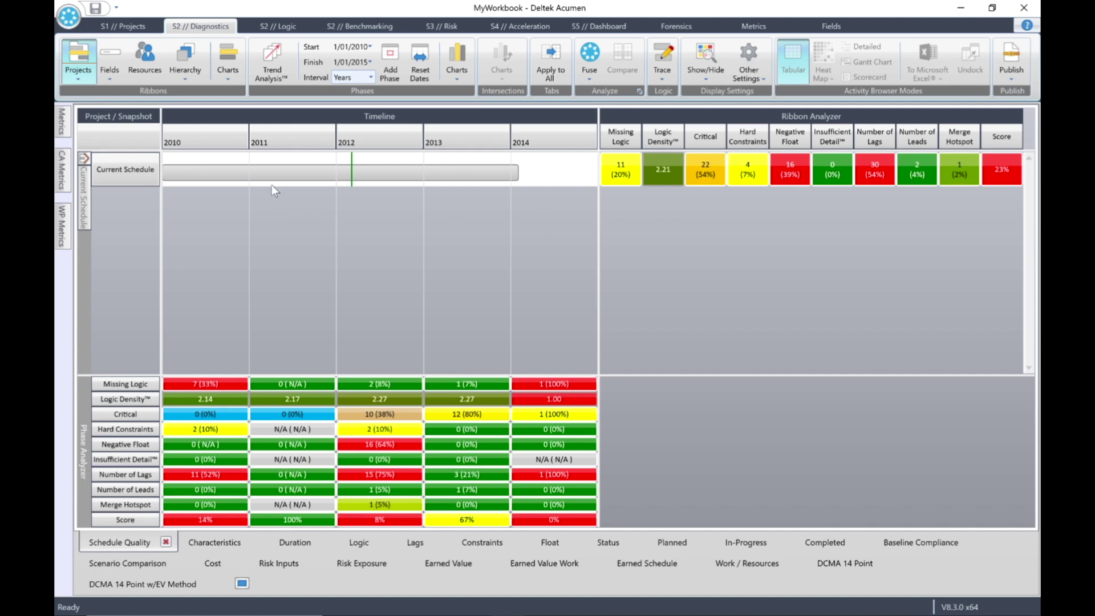
- Set the phase interval to Quarters and recalculate the Current Schedule metrics with Fuse
{"action": "left_click", "coordinate": [370, 79]}
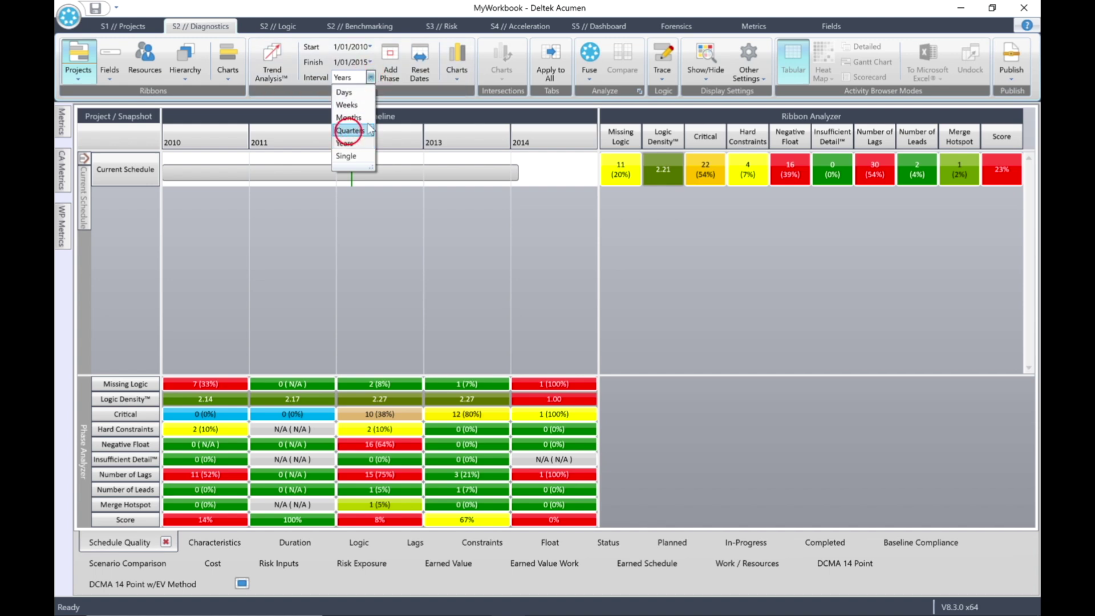
{"action": "left_click", "coordinate": [349, 131]}
{"action": "left_click", "coordinate": [592, 54]}
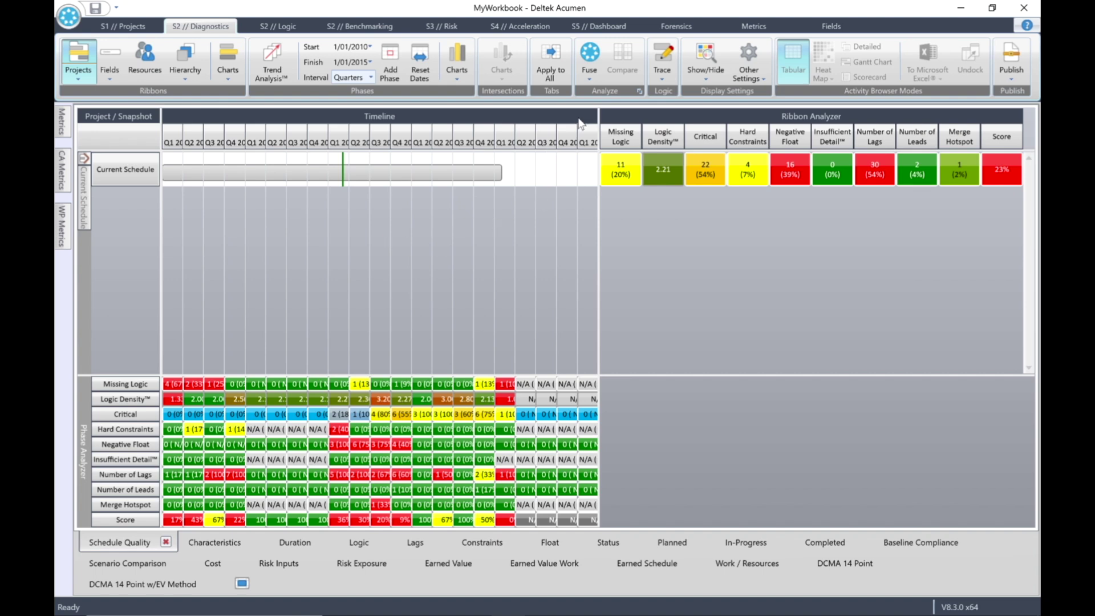
- Widen the timeline and examine the quarterly Negative Float, Number of Lags and Critical results in the Phase Analyzer
{"action": "mouse_move", "coordinate": [597, 123]}
{"action": "left_click_drag", "start_coordinate": [601, 129], "coordinate": [969, 177]}
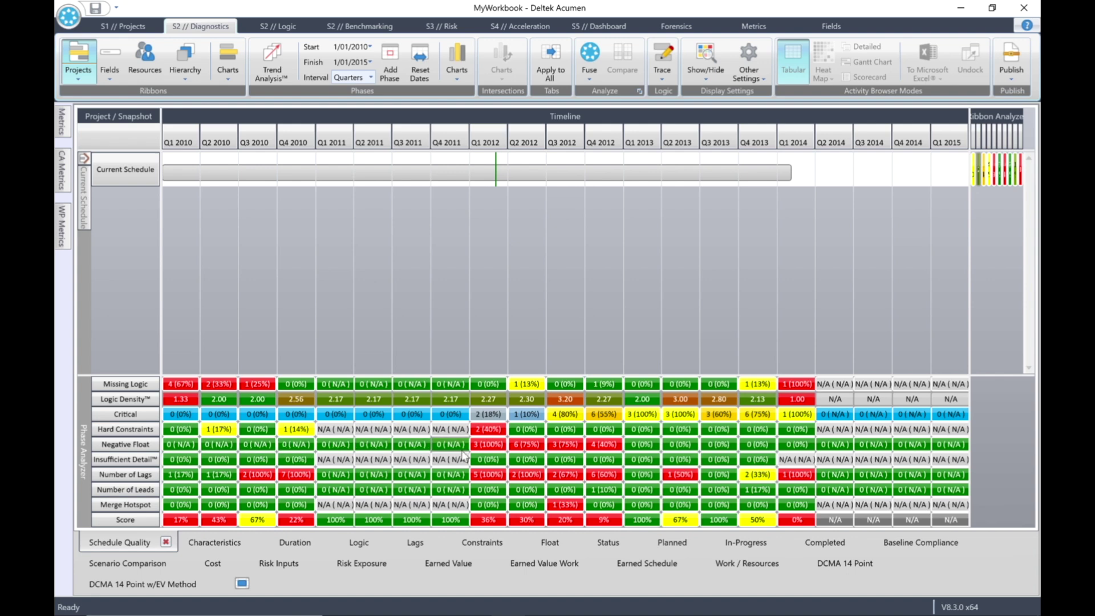
{"action": "mouse_move", "coordinate": [484, 449]}
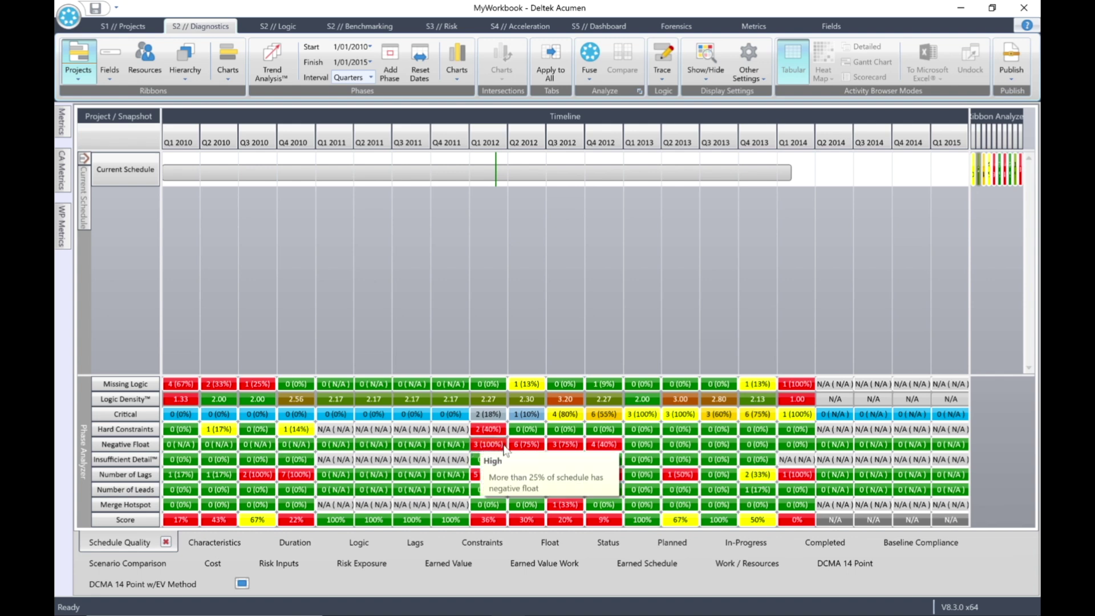
{"action": "mouse_move", "coordinate": [524, 447]}
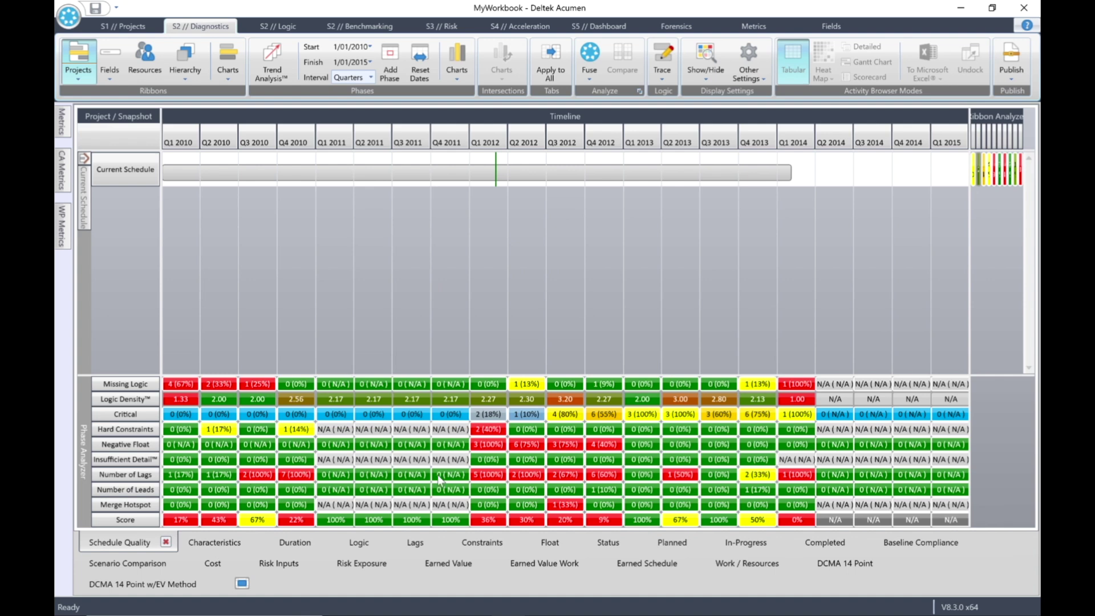
{"action": "mouse_move", "coordinate": [527, 479]}
{"action": "mouse_move", "coordinate": [296, 479]}
{"action": "mouse_move", "coordinate": [564, 404]}
- Narrow the timeline to about half the view, reset the phase dates and recalculate the metrics with Fuse
{"action": "left_click_drag", "start_coordinate": [969, 122], "coordinate": [545, 123]}
{"action": "left_click", "coordinate": [626, 282]}
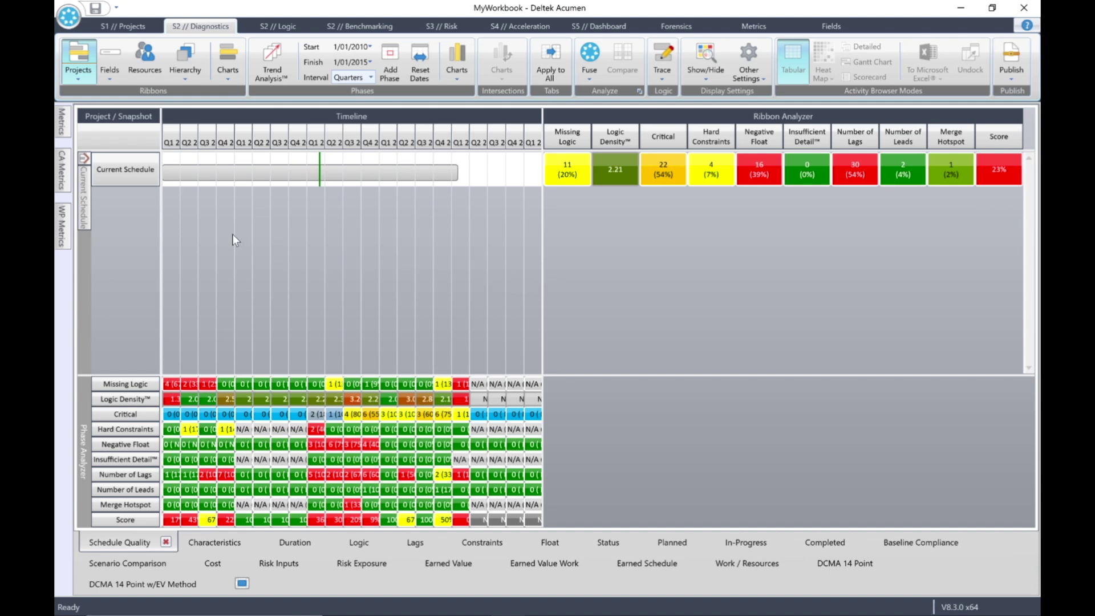
{"action": "left_click", "coordinate": [420, 54]}
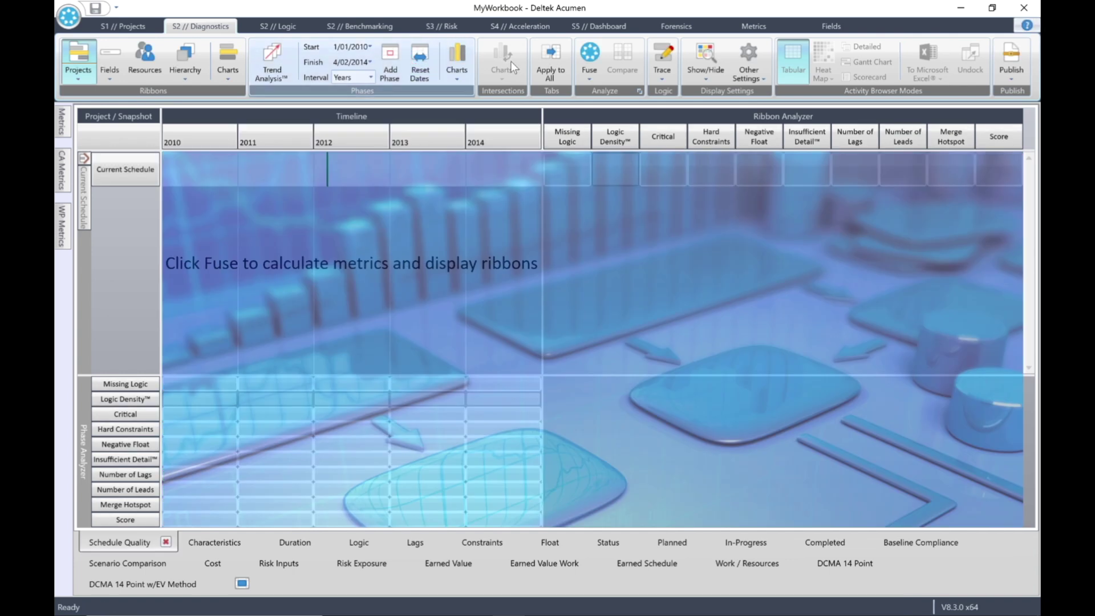
{"action": "left_click", "coordinate": [589, 57]}
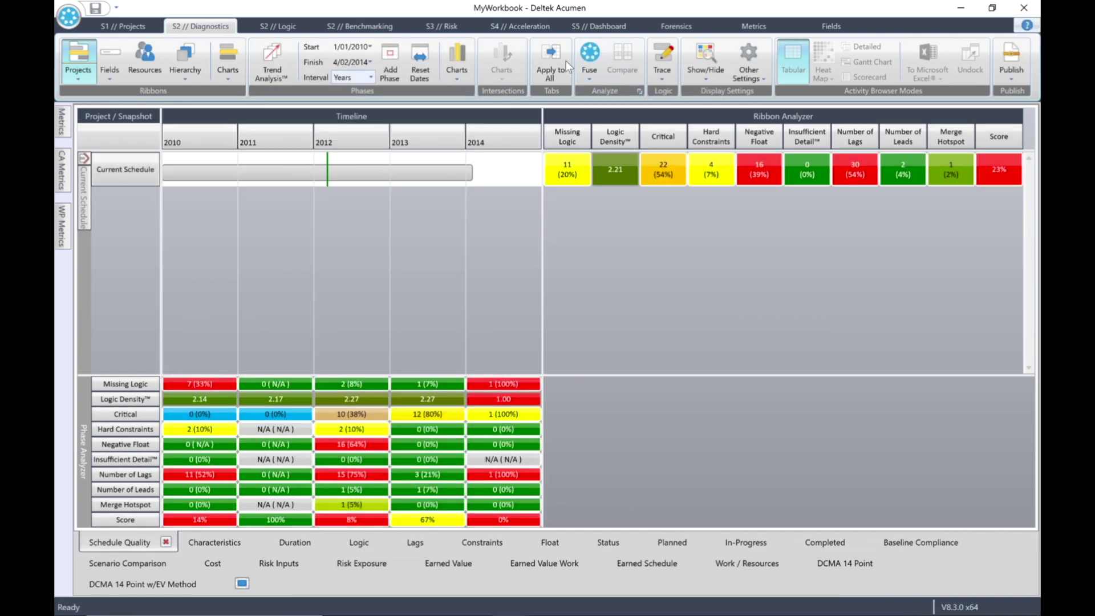
- Set the phase chart type to Stacked Area and display the Phase Analyzer as a chart
{"action": "left_click", "coordinate": [457, 73]}
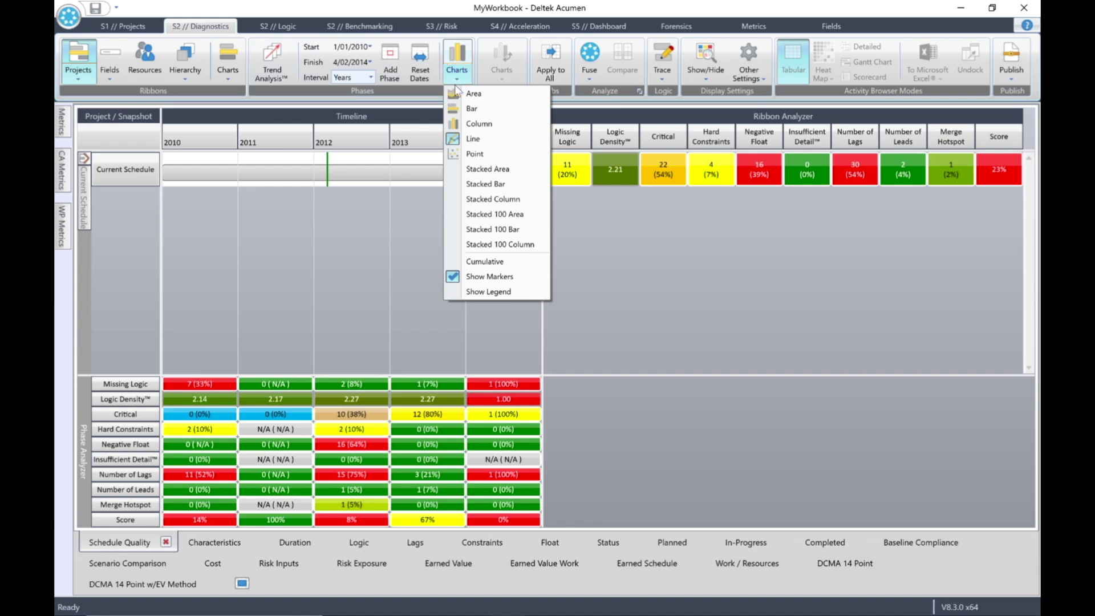
{"action": "left_click", "coordinate": [487, 170]}
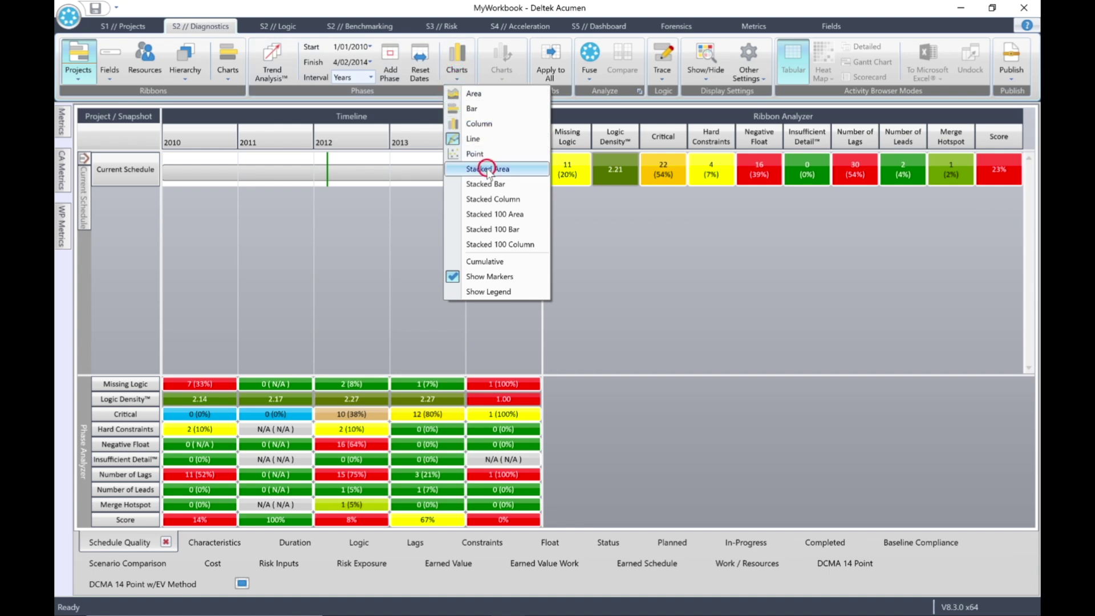
{"action": "left_click", "coordinate": [456, 53]}
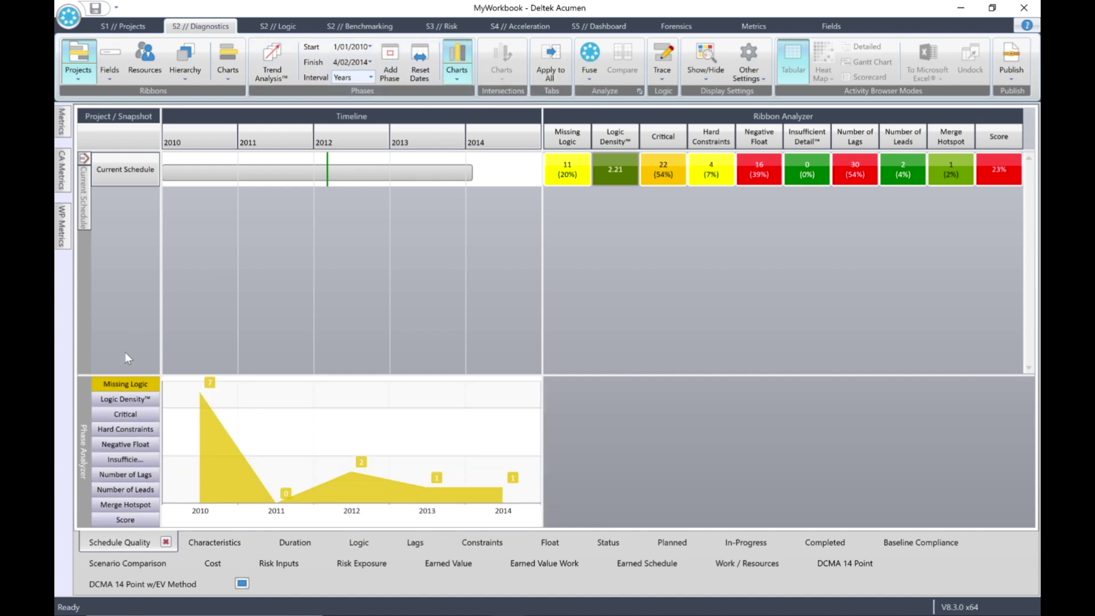
- Chart Logic Density and Negative Float by phase, inspect the 2012 point and return the Phase Analyzer to its table
{"action": "left_click", "coordinate": [117, 383]}
{"action": "left_click", "coordinate": [124, 399]}
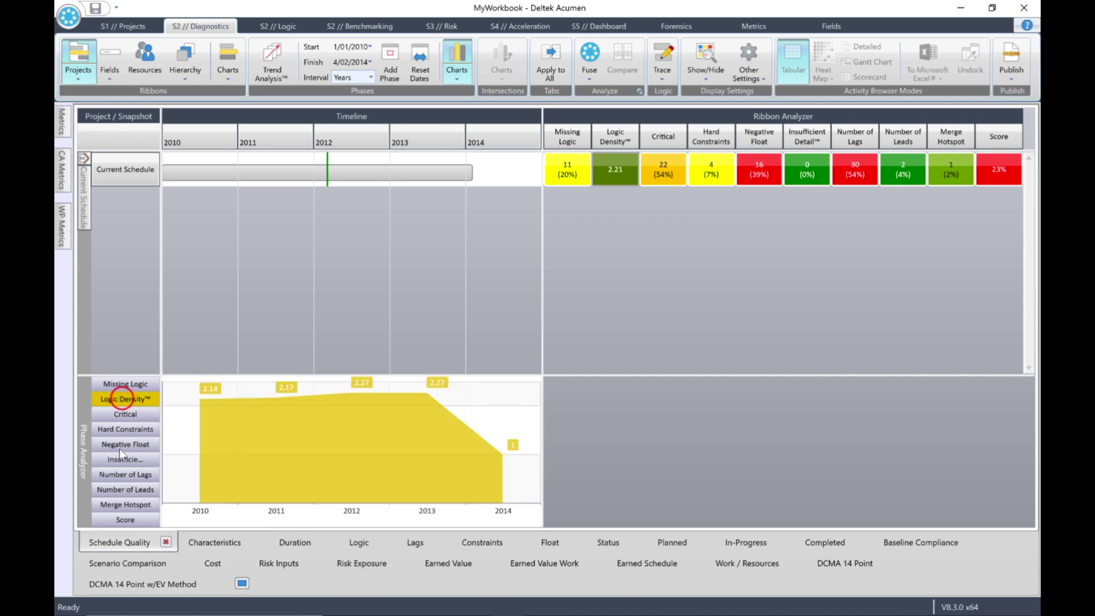
{"action": "left_click", "coordinate": [129, 446]}
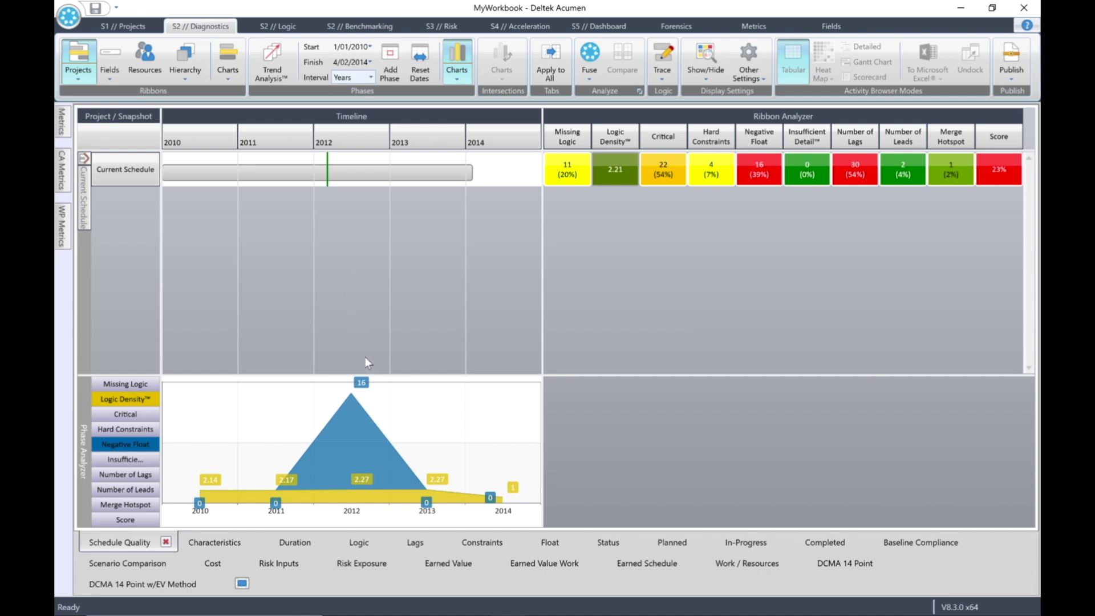
{"action": "mouse_move", "coordinate": [351, 492]}
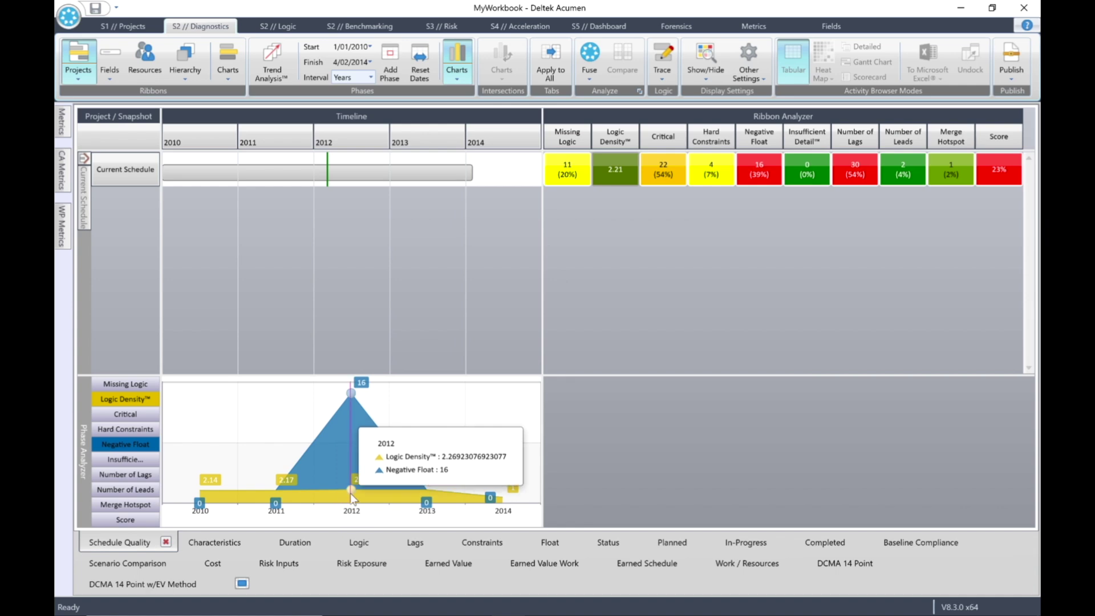
{"action": "left_click", "coordinate": [456, 56]}
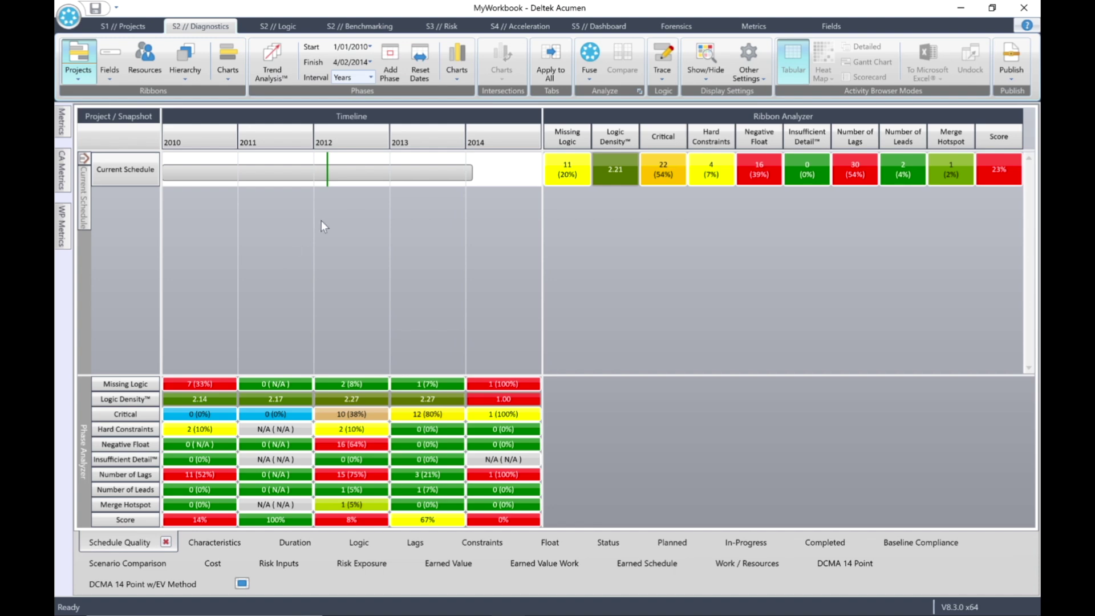
- Review the report and export options available for publishing the current ribbon view
{"action": "left_click", "coordinate": [1007, 77]}
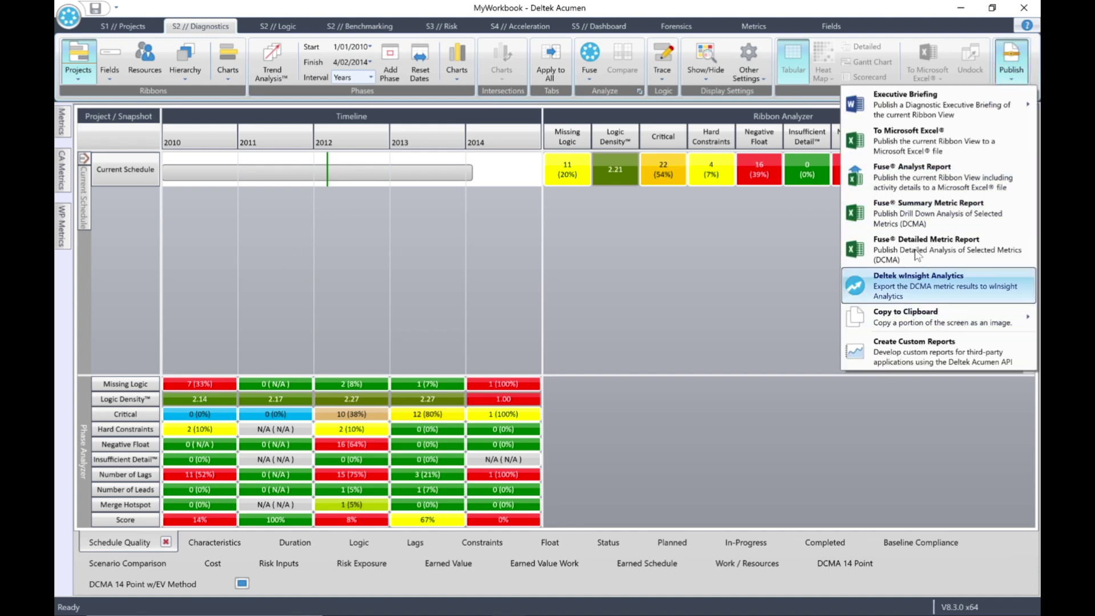
{"action": "left_click", "coordinate": [760, 306]}
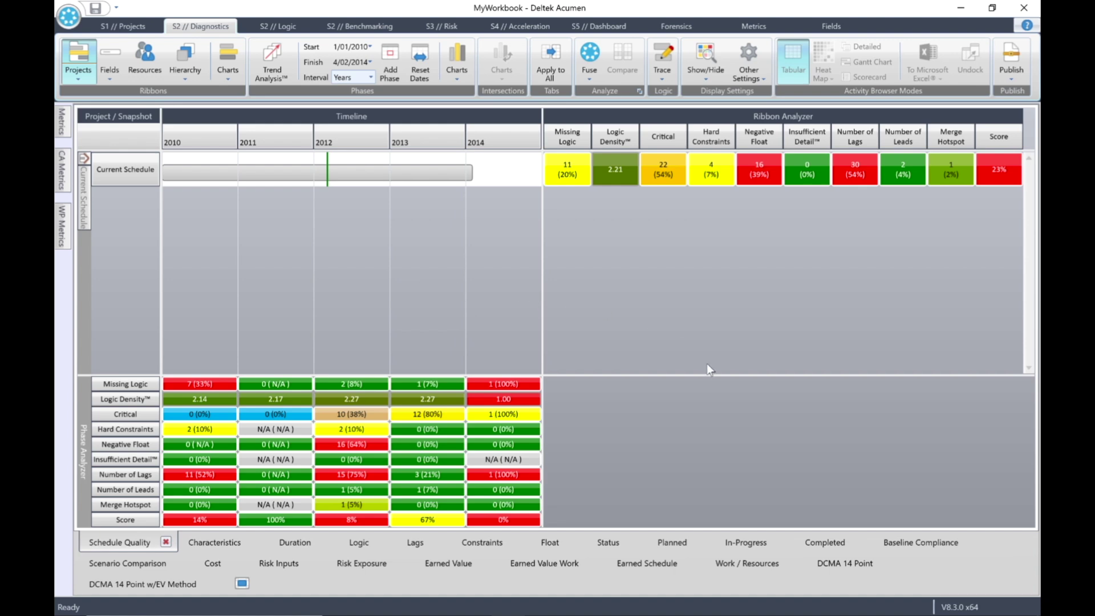
- Calculate the Baseline Compliance metrics with Fuse and zoom the timeline into the 2010 phase
{"action": "left_click", "coordinate": [934, 542]}
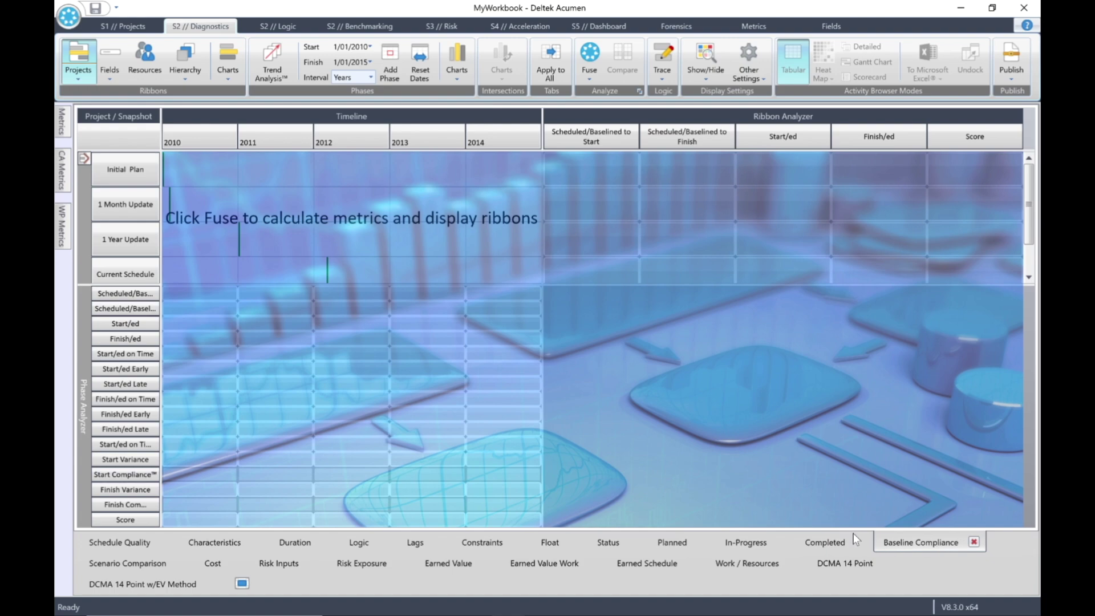
{"action": "left_click", "coordinate": [590, 57]}
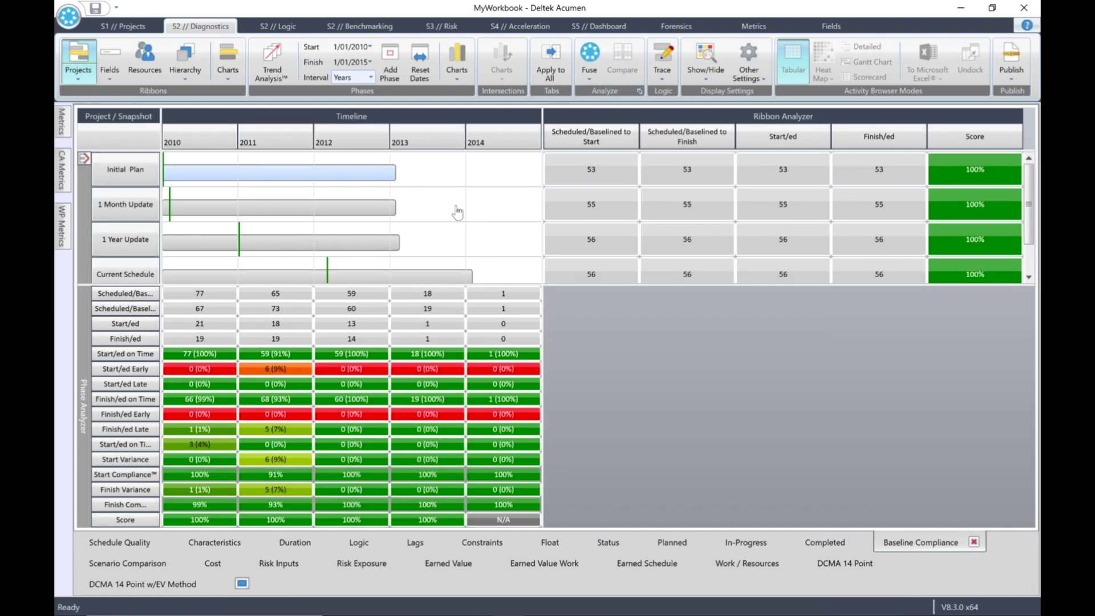
{"action": "mouse_move", "coordinate": [218, 142]}
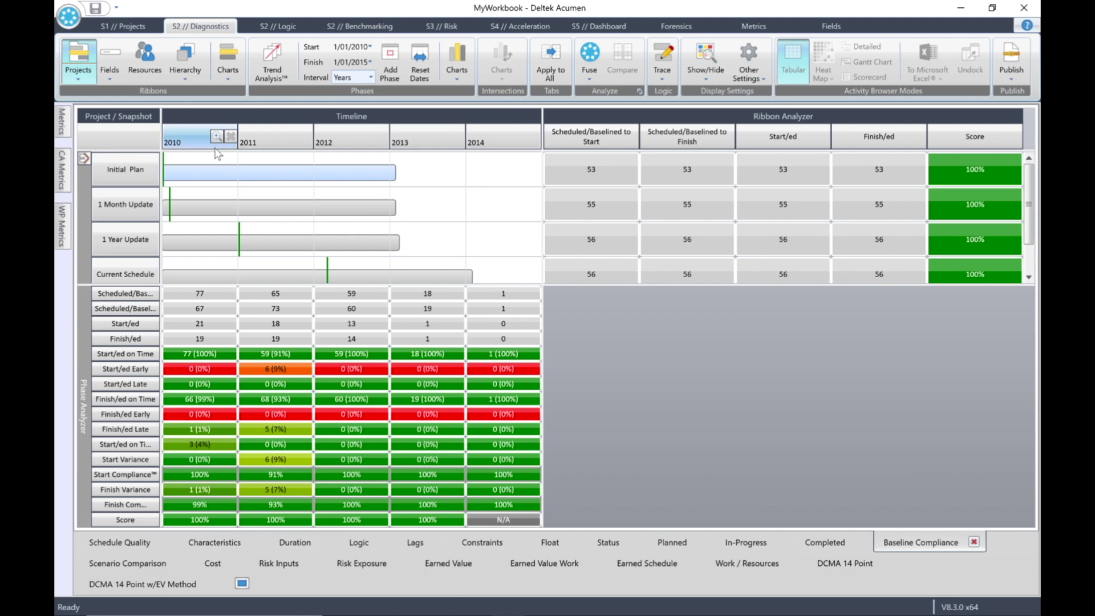
{"action": "left_click", "coordinate": [217, 137]}
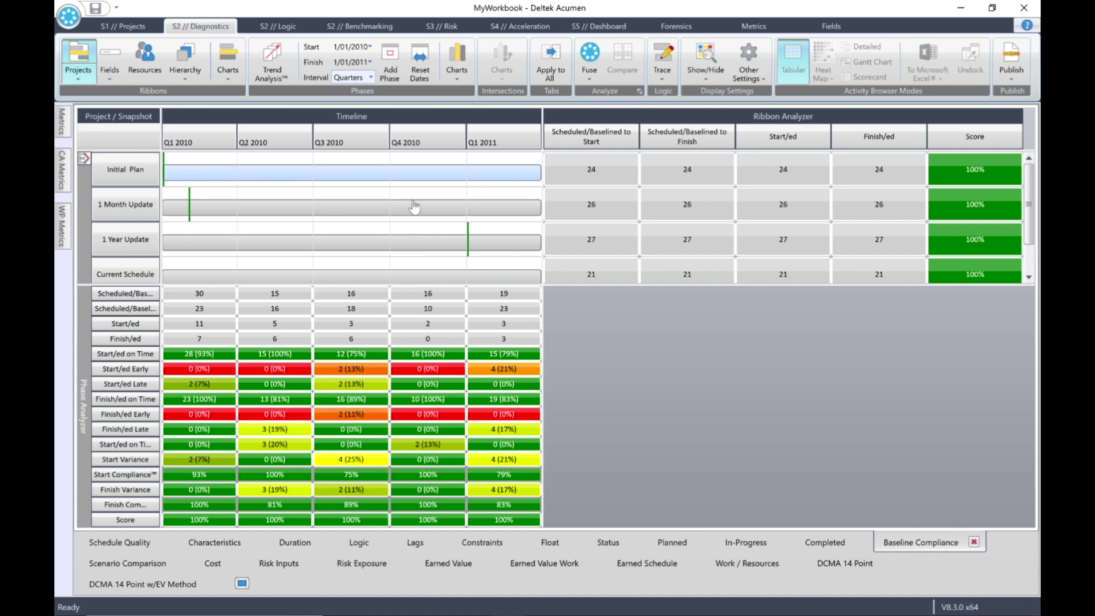
- Set the phase chart type to Line and display the Baseline Compliance Phase Analyzer as a chart
{"action": "left_click", "coordinate": [457, 77]}
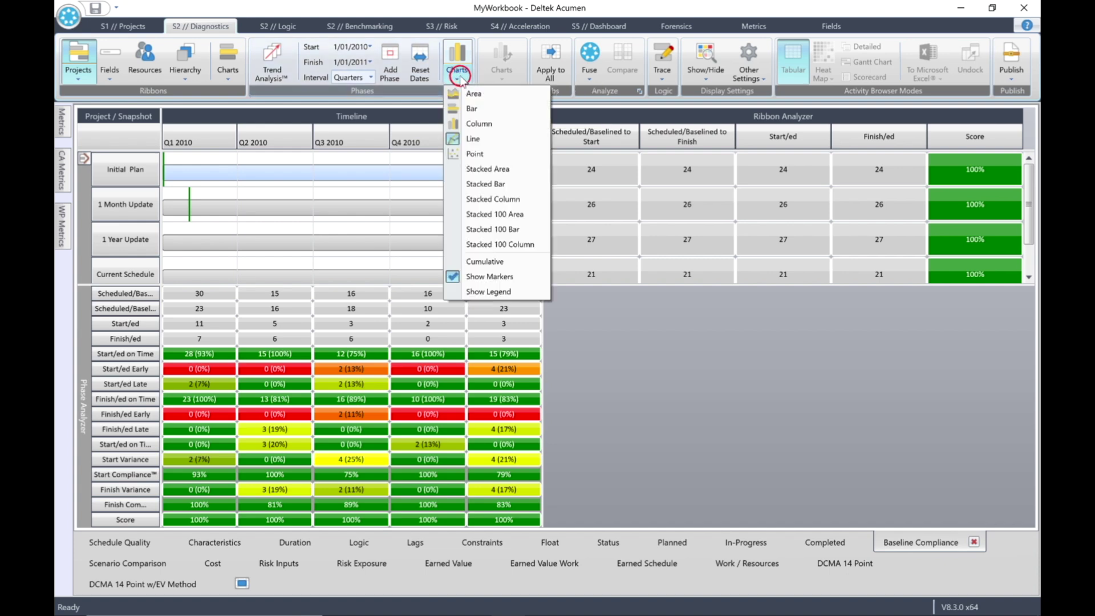
{"action": "left_click", "coordinate": [475, 140]}
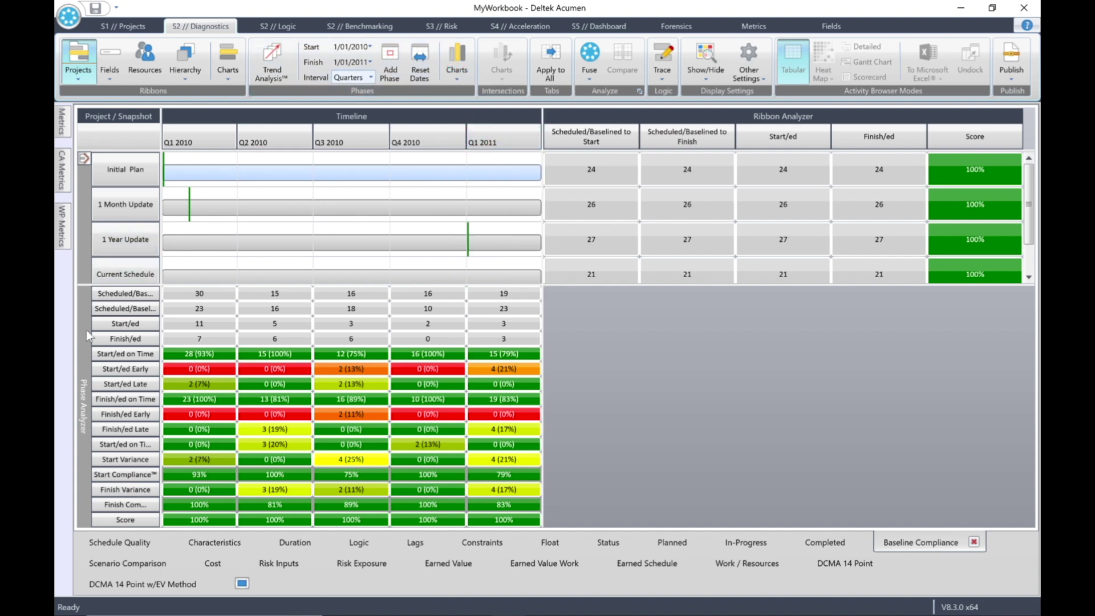
{"action": "left_click", "coordinate": [455, 52]}
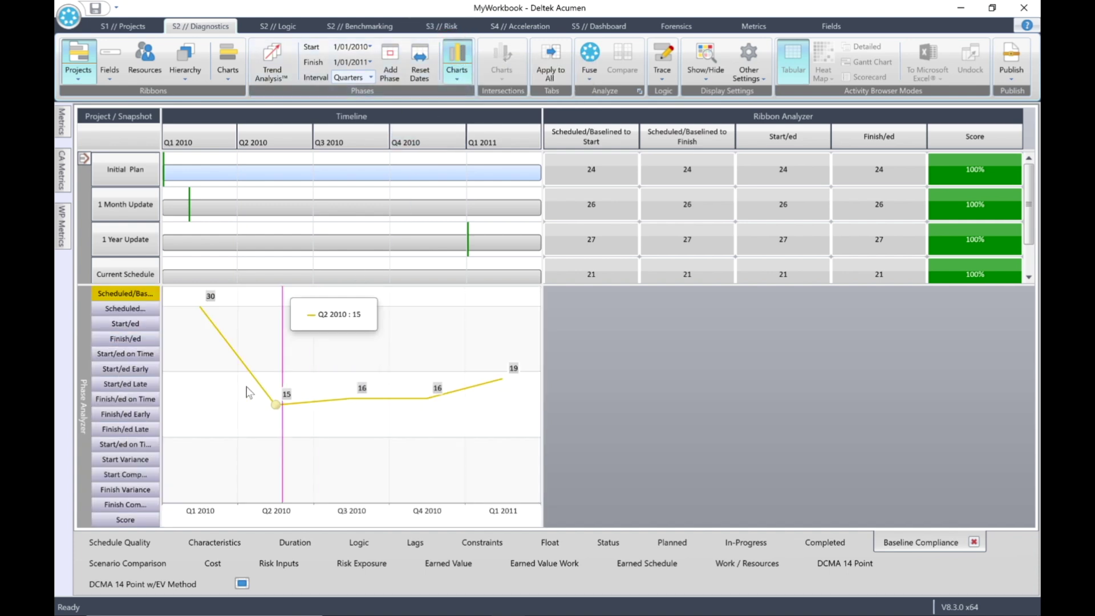
- Chart Start Compliance and Finish Compliance by quarter, compare them and return the Phase Analyzer to its table
{"action": "left_click", "coordinate": [131, 297]}
{"action": "left_click", "coordinate": [104, 475]}
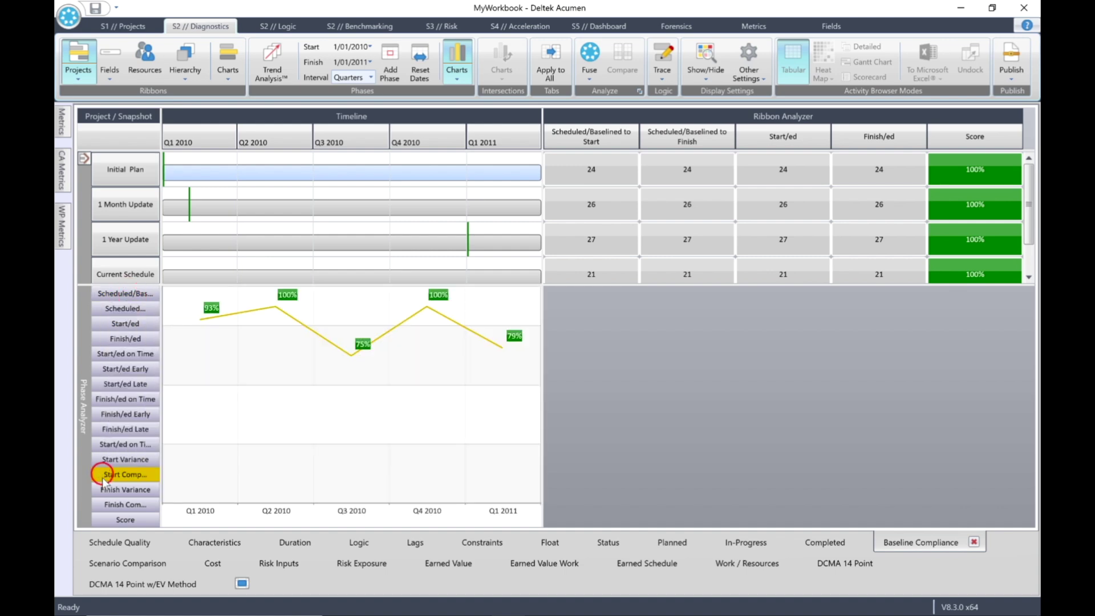
{"action": "left_click", "coordinate": [111, 503]}
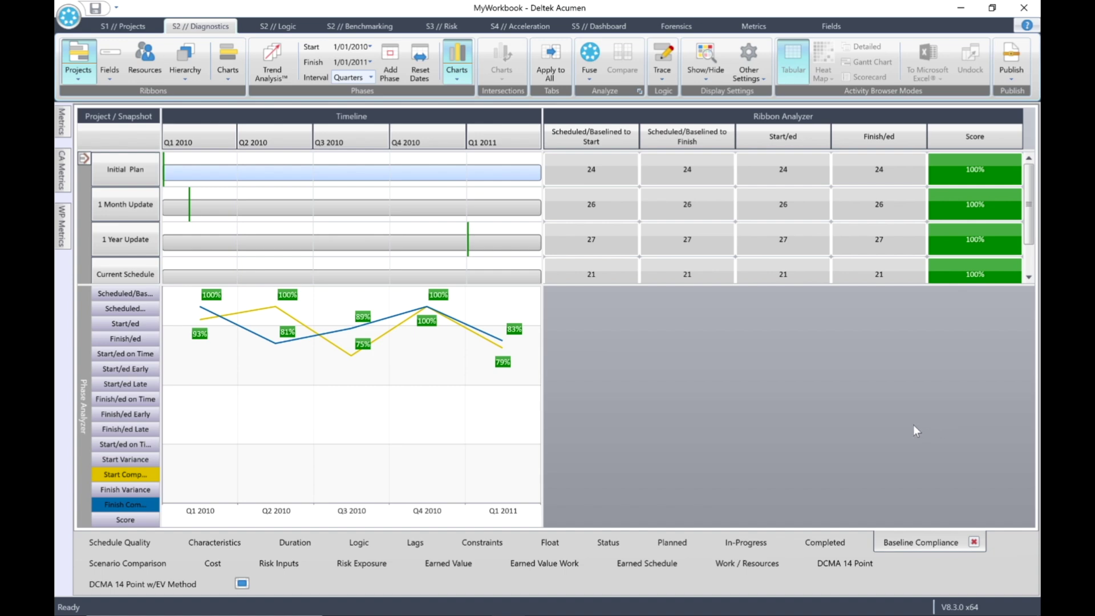
{"action": "mouse_move", "coordinate": [356, 389]}
{"action": "left_click", "coordinate": [460, 54]}
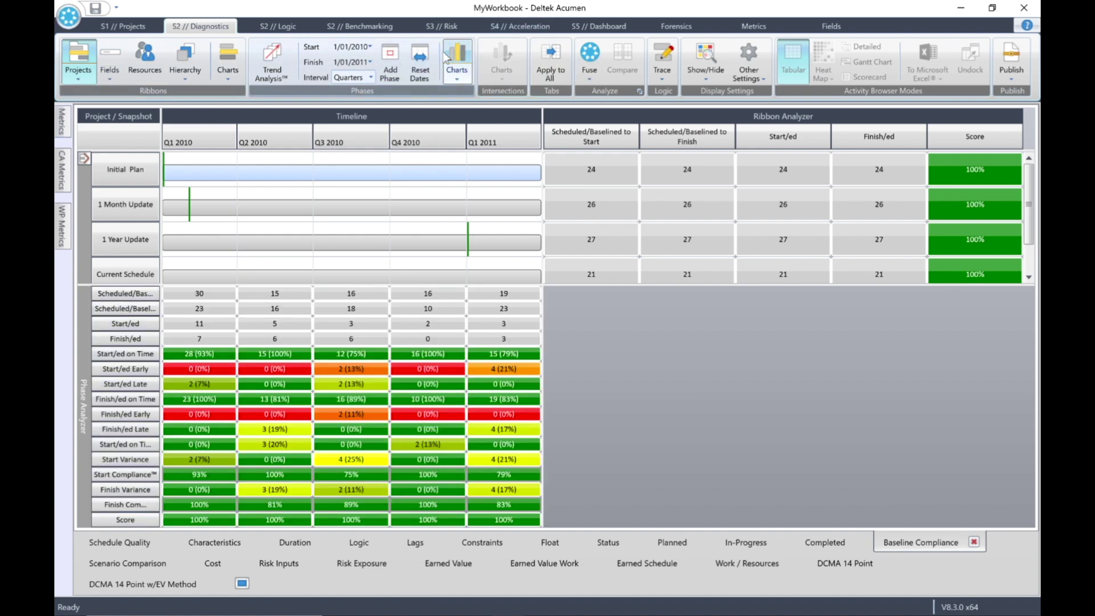
- Reset the Baseline Compliance phase dates and recalculate the Schedule Quality metrics with Fuse
{"action": "left_click", "coordinate": [421, 56]}
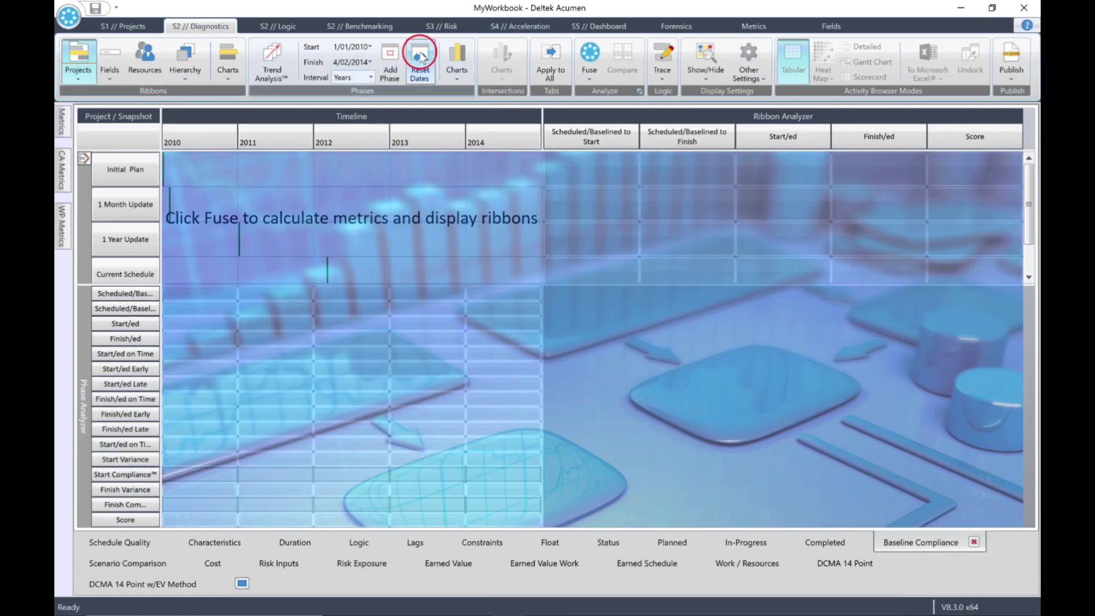
{"action": "left_click", "coordinate": [127, 542]}
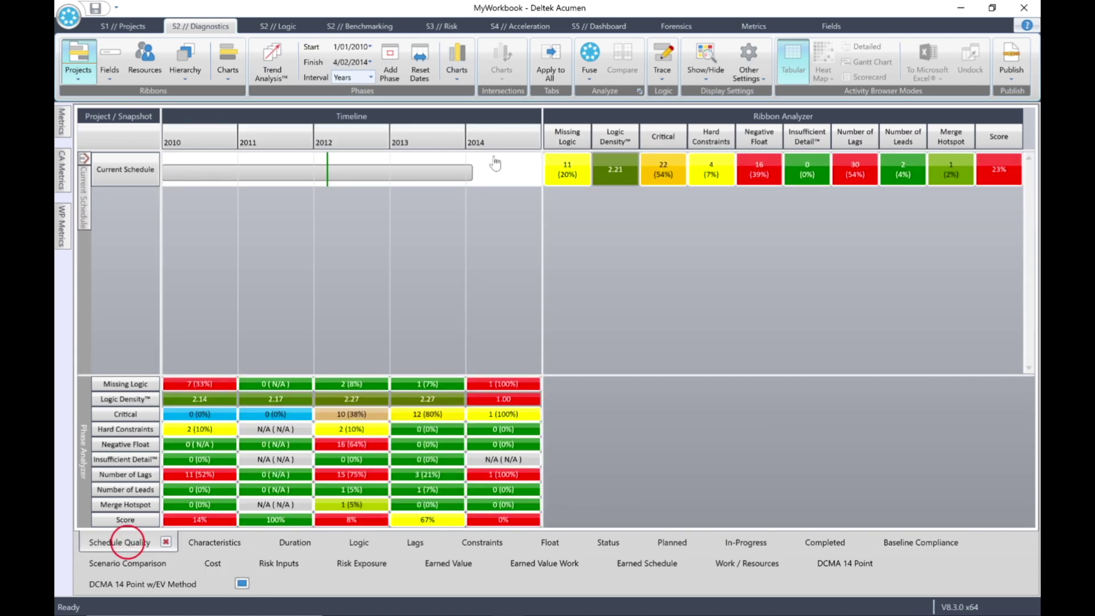
{"action": "left_click", "coordinate": [593, 53]}
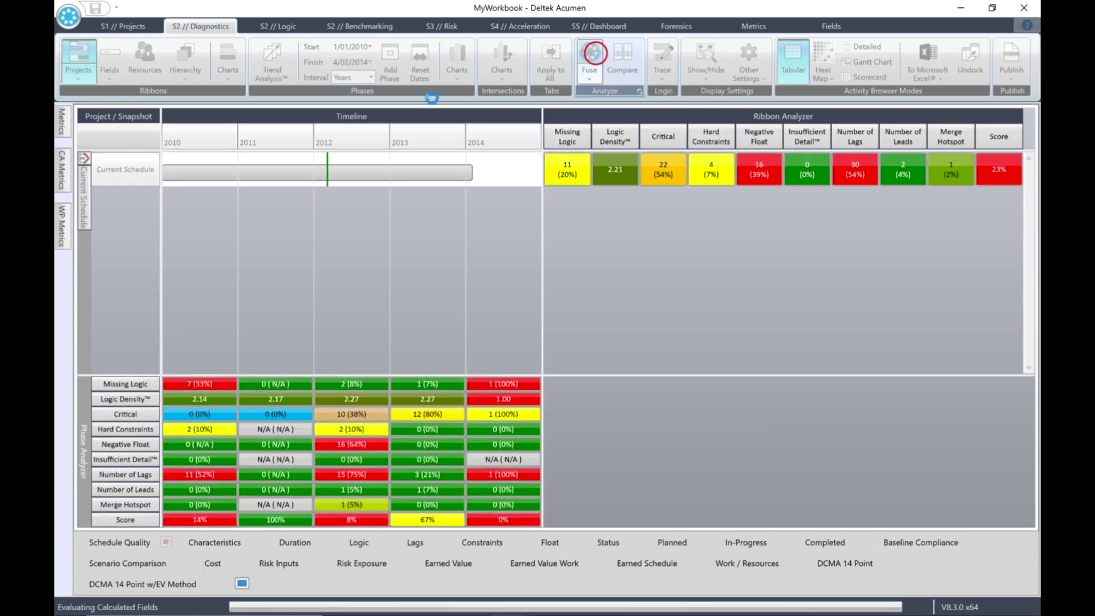
- Drill back out of the Current Schedule ribbon to show all project snapshots in Schedule Quality, and save the workbook
{"action": "left_click", "coordinate": [83, 157]}
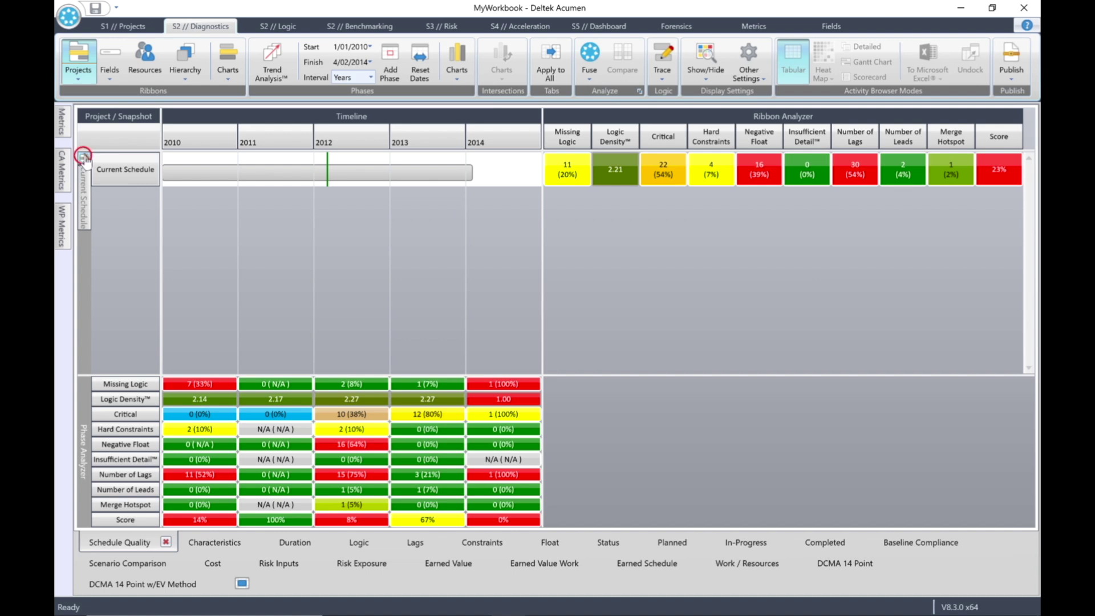
{"action": "left_click", "coordinate": [81, 53]}
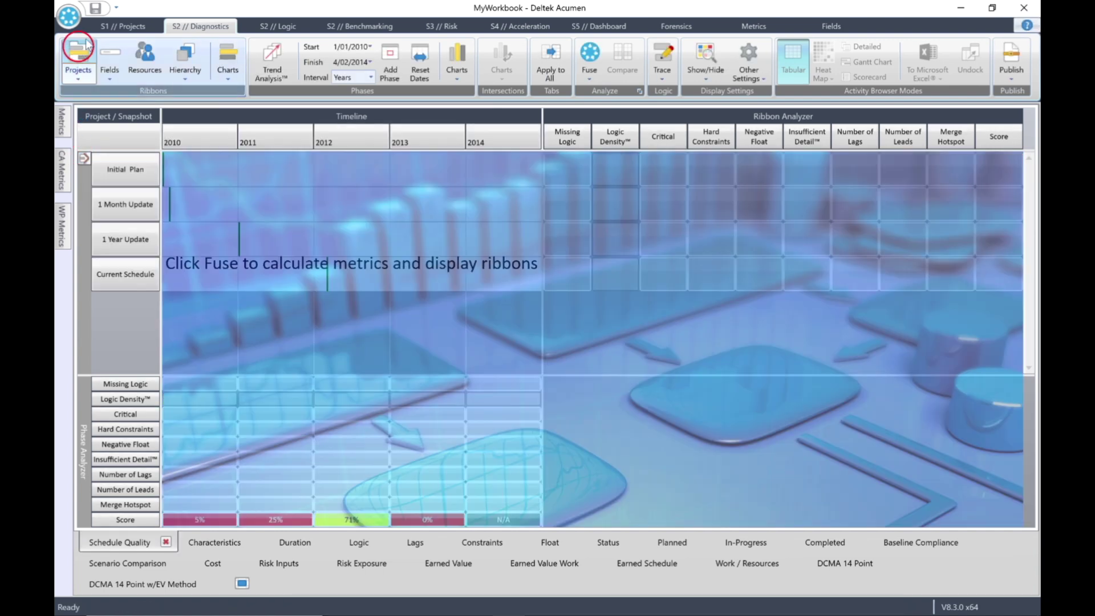
{"action": "left_click", "coordinate": [95, 8]}
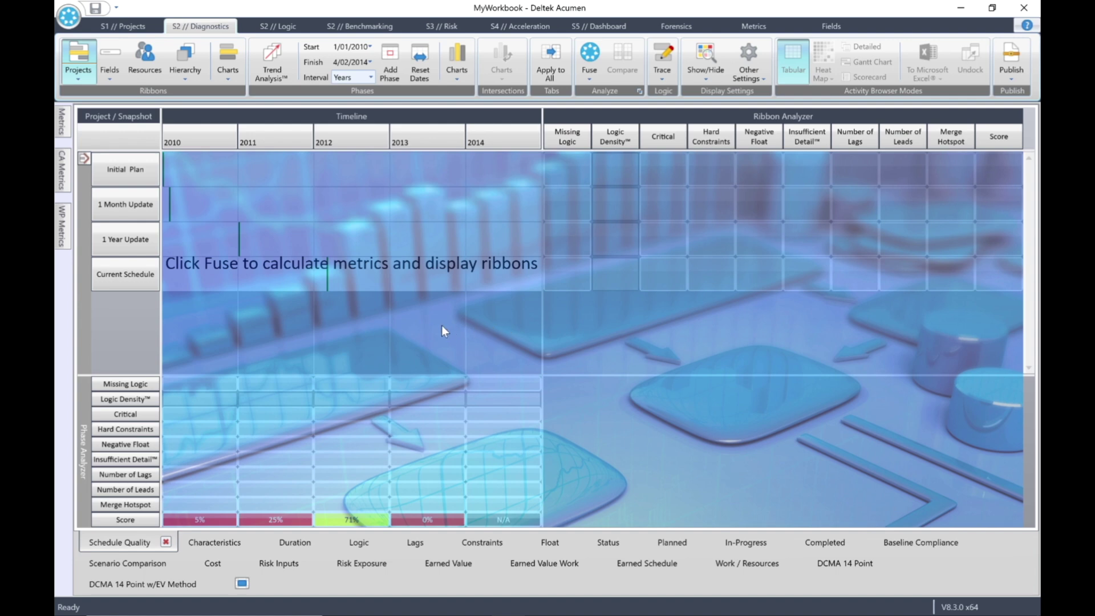
- Group the Schedule Quality ribbons by the CAM field and run a Trend Analysis across the Initial Plan's snapshots with Fuse
{"action": "left_click", "coordinate": [113, 75]}
{"action": "mouse_move", "coordinate": [212, 108]}
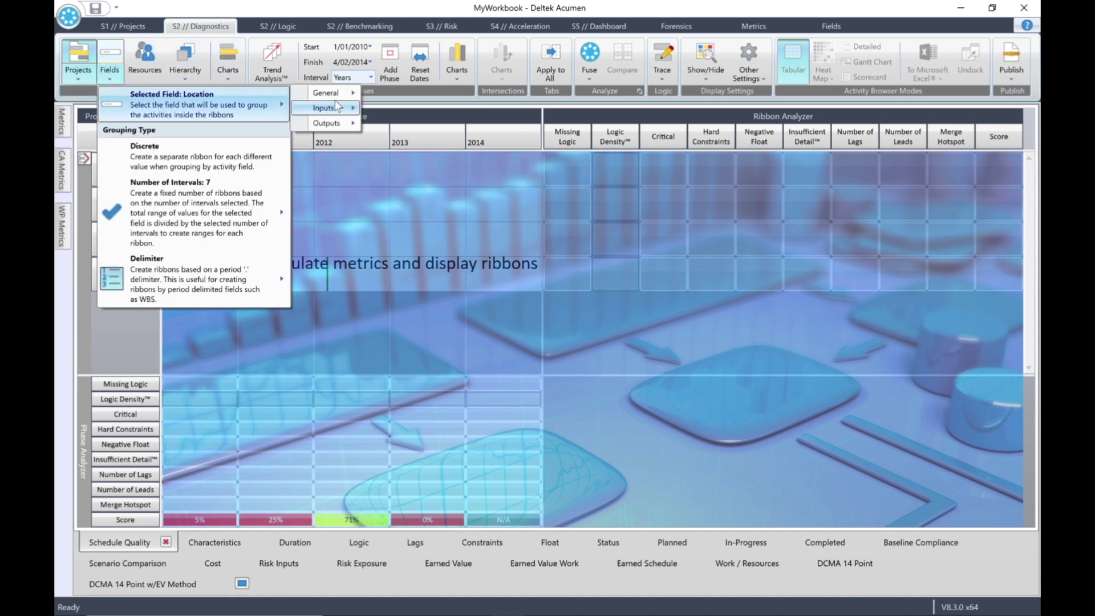
{"action": "mouse_move", "coordinate": [335, 95]}
{"action": "left_click", "coordinate": [396, 129]}
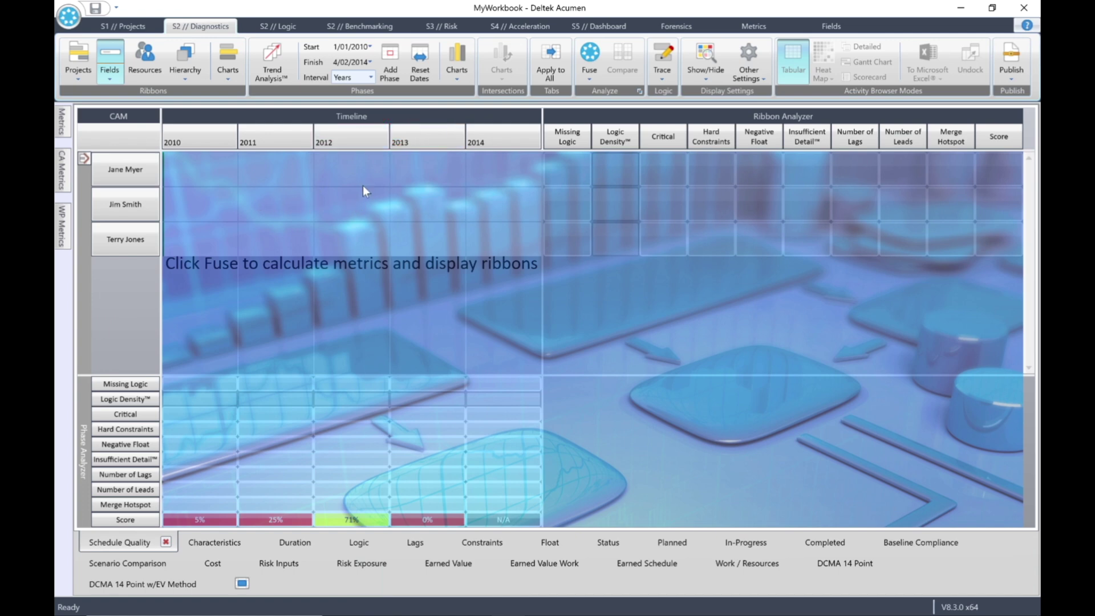
{"action": "left_click", "coordinate": [283, 63]}
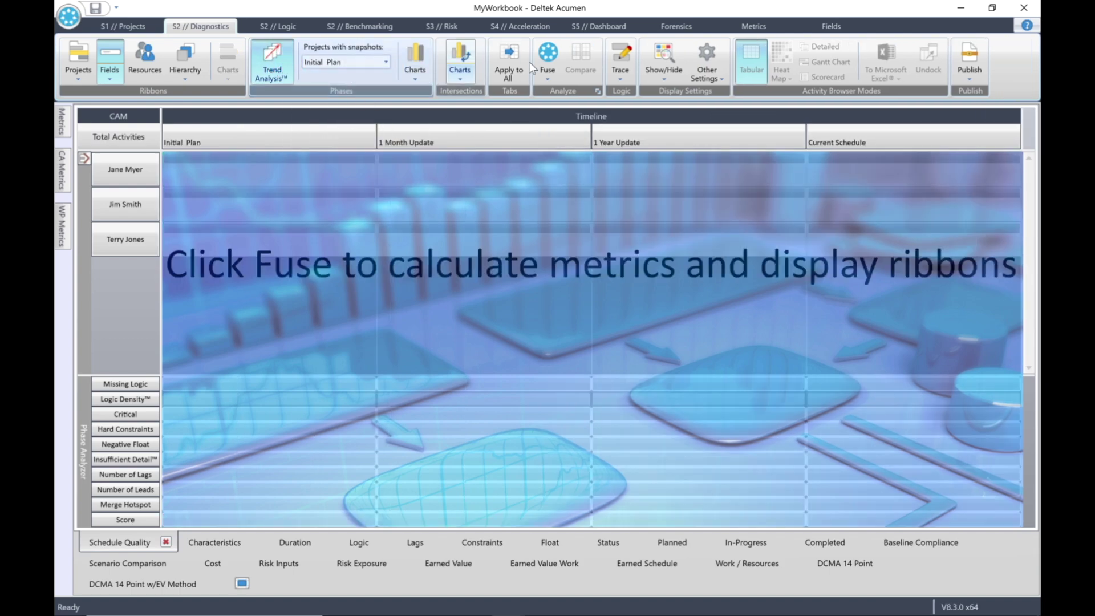
{"action": "left_click", "coordinate": [550, 57]}
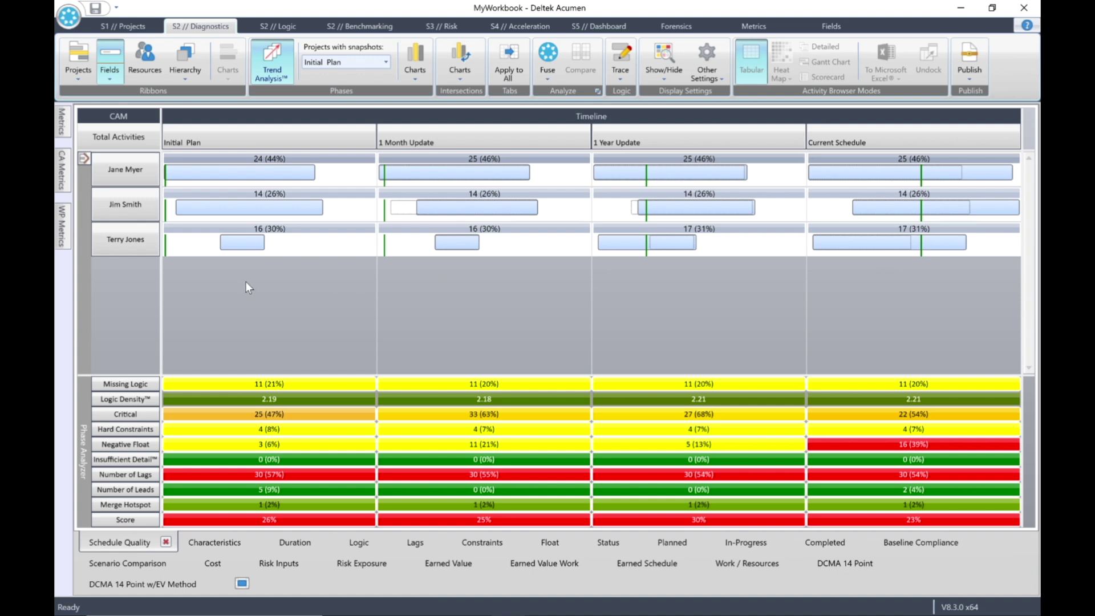
- View the activities of the third CAM ribbon and drill the trend analysis into that ribbon
{"action": "double_click", "coordinate": [122, 242]}
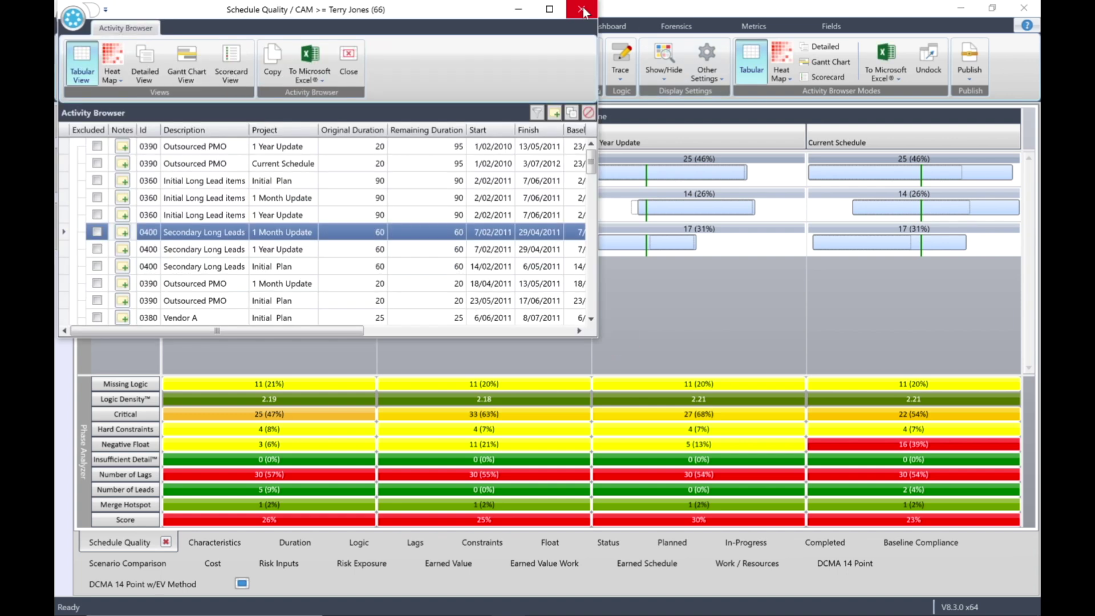
{"action": "left_click", "coordinate": [582, 9]}
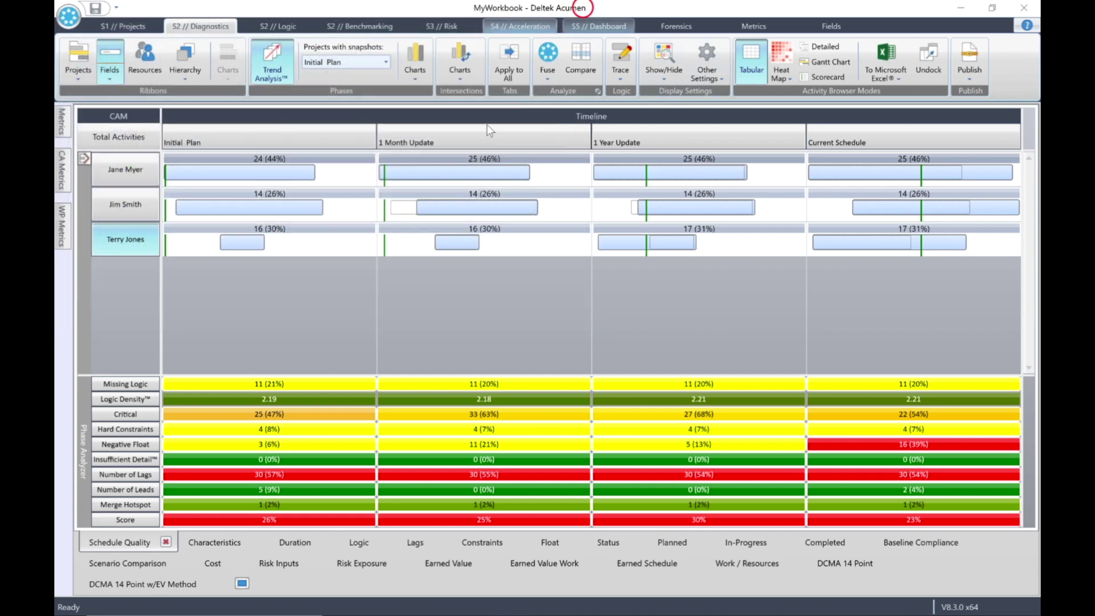
{"action": "left_click", "coordinate": [119, 241]}
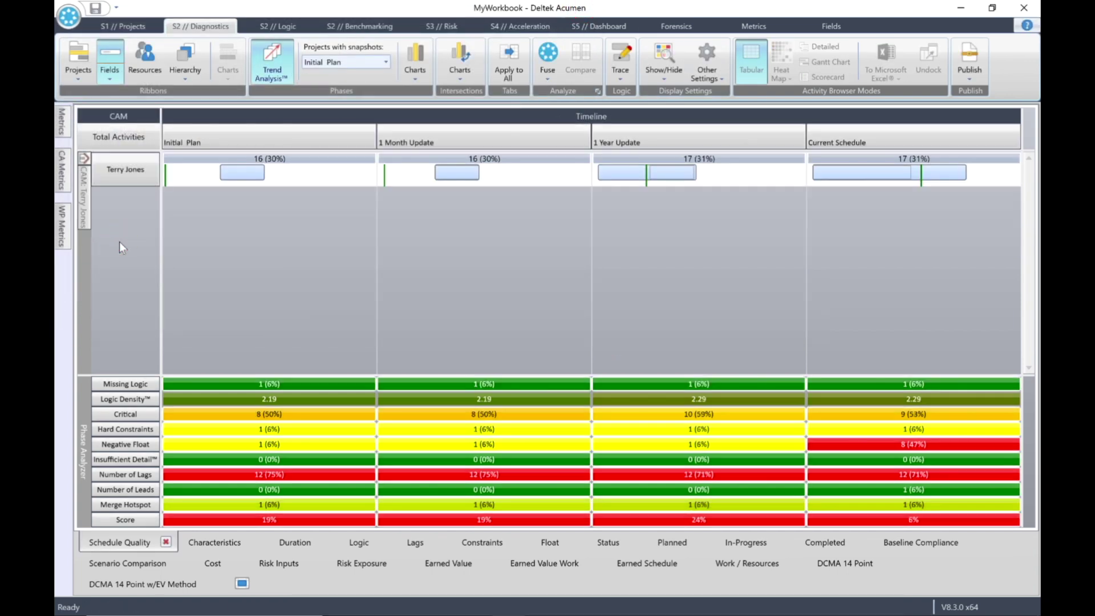
- Set the trend's phase chart type to Line and display the Phase Analyzer as a chart
{"action": "left_click", "coordinate": [416, 75]}
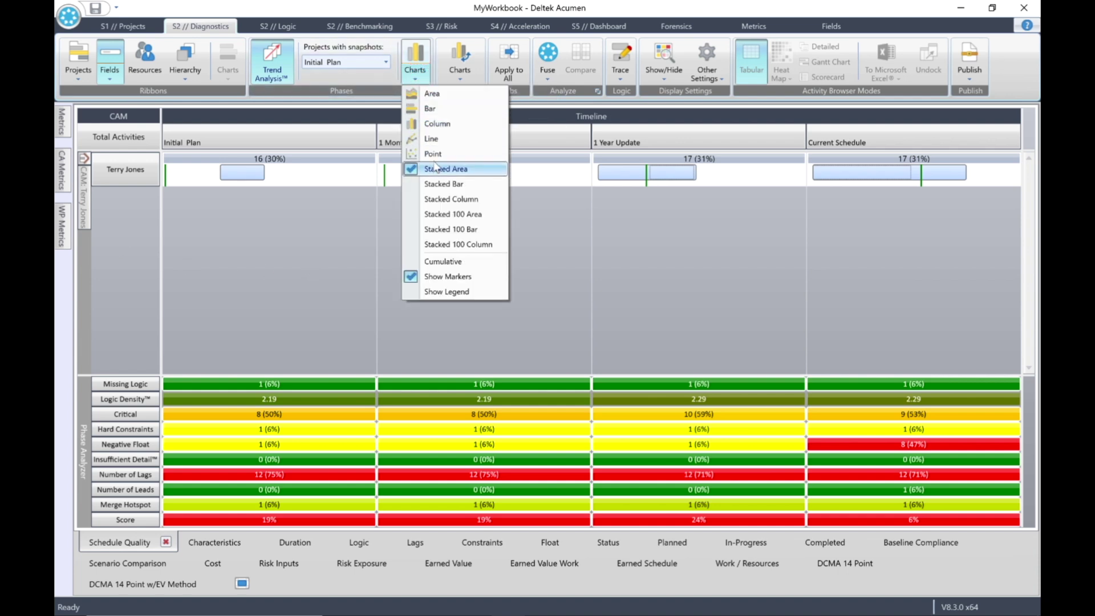
{"action": "left_click", "coordinate": [432, 138]}
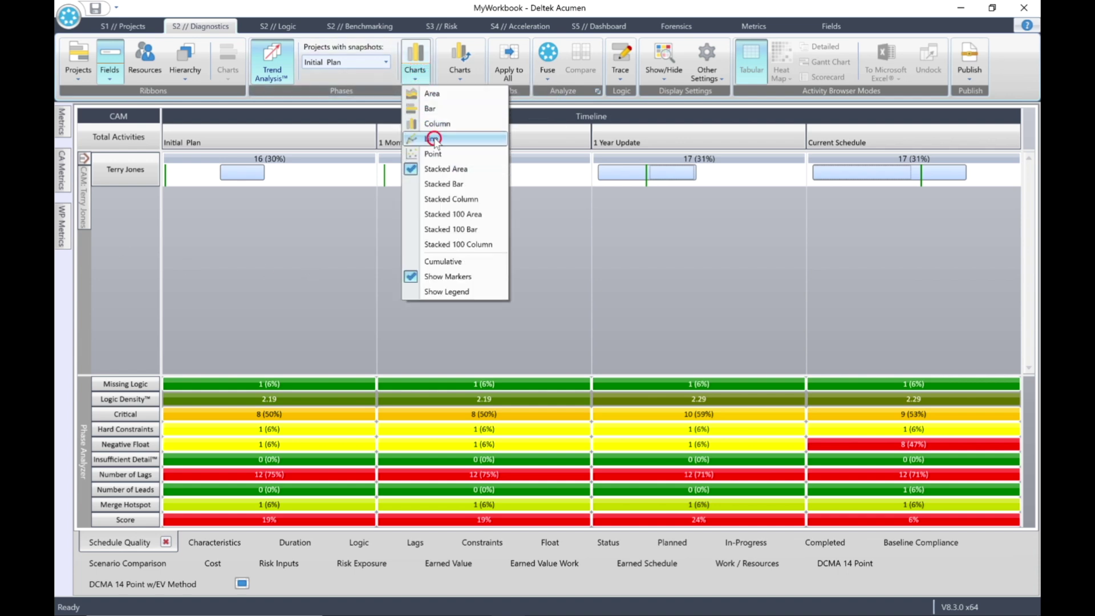
{"action": "left_click", "coordinate": [418, 53]}
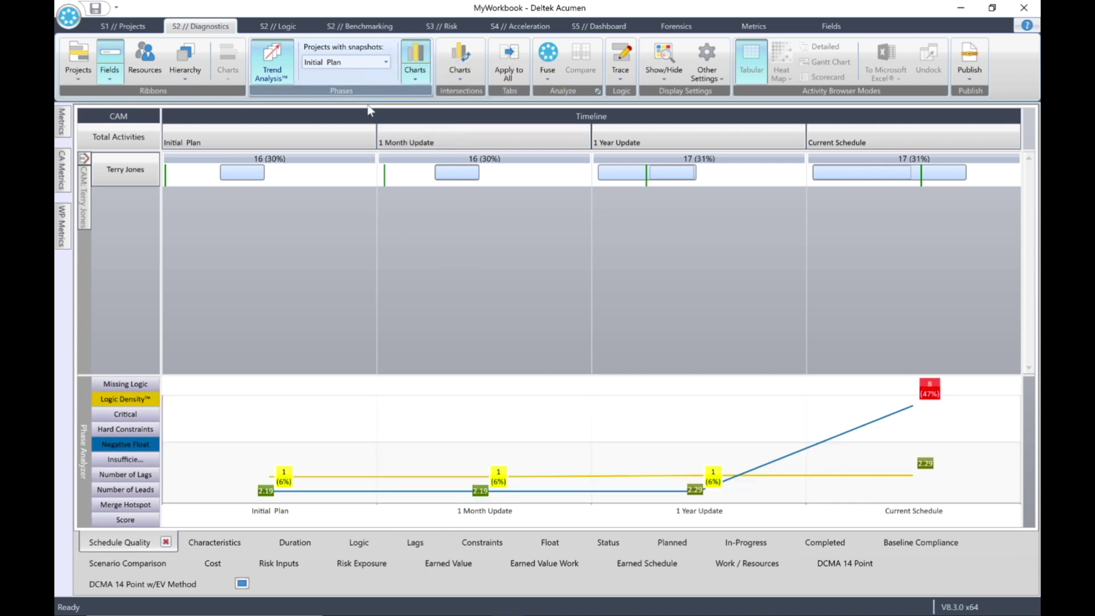
- Chart only the Score across the snapshots, removing Negative Float and Logic Density, examine its trend and return to the table
{"action": "left_click", "coordinate": [122, 520]}
{"action": "left_click", "coordinate": [123, 443]}
{"action": "left_click", "coordinate": [124, 443]}
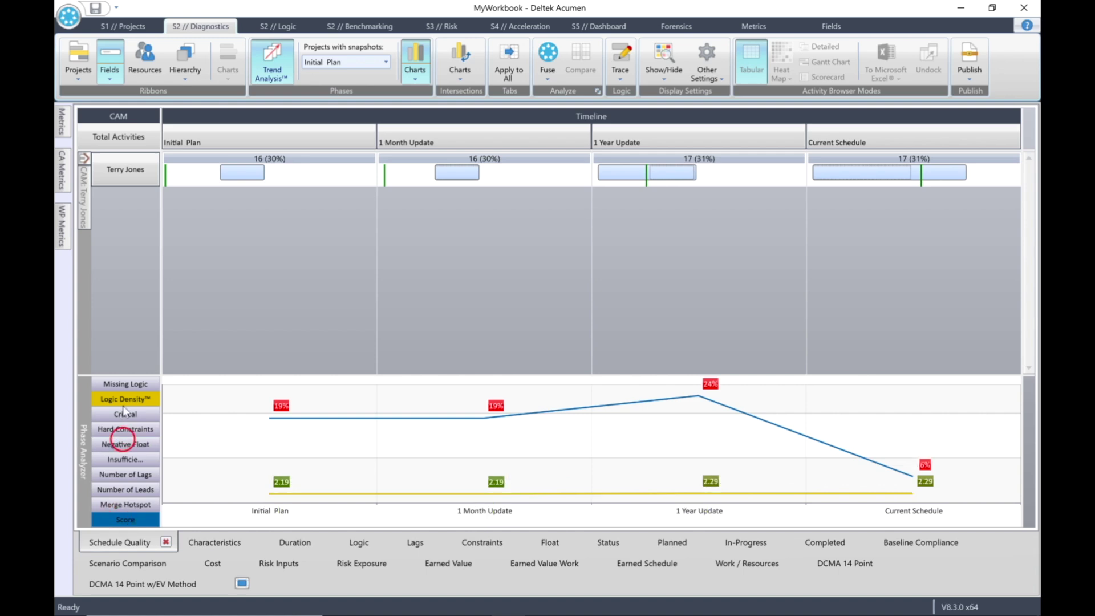
{"action": "left_click", "coordinate": [125, 399]}
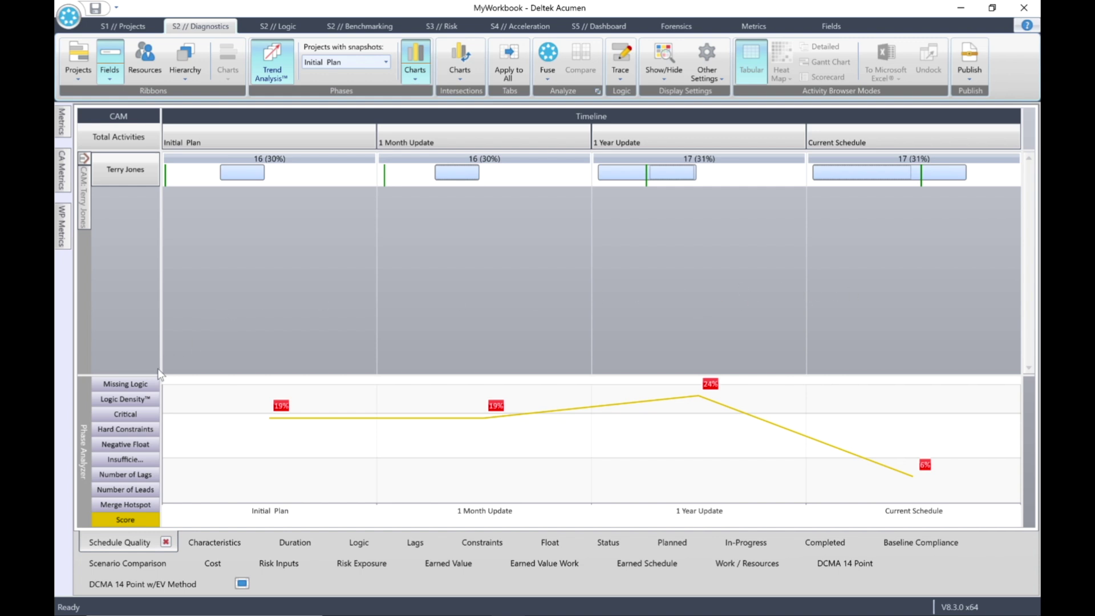
{"action": "mouse_move", "coordinate": [279, 476]}
{"action": "left_click", "coordinate": [412, 57]}
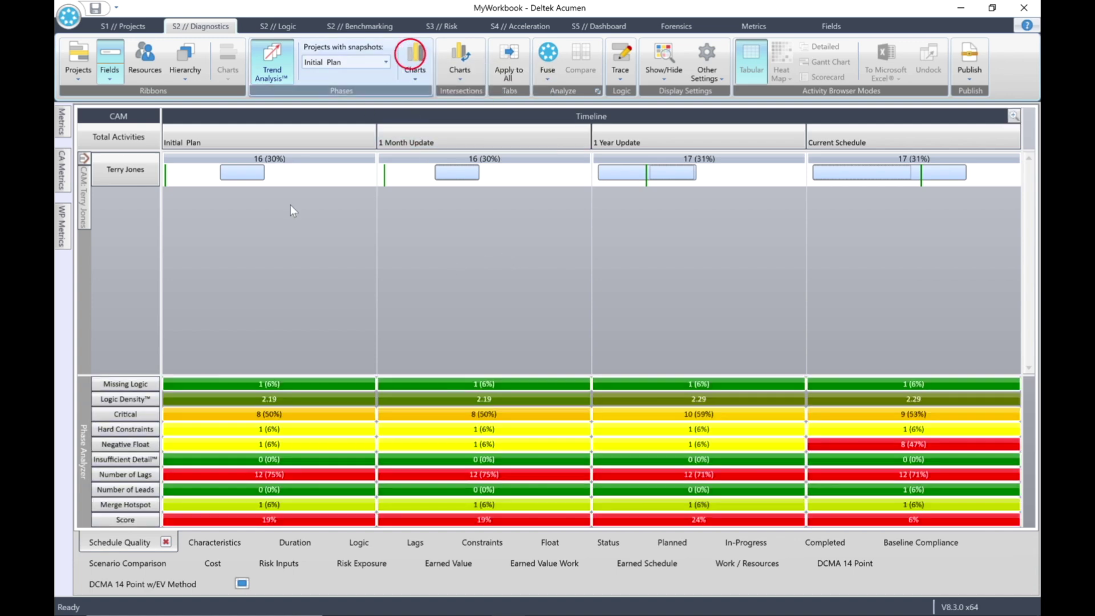
- Turn off Trend Analysis and regroup the Schedule Quality ribbons by project, recalculating them with Fuse
{"action": "left_click", "coordinate": [271, 60]}
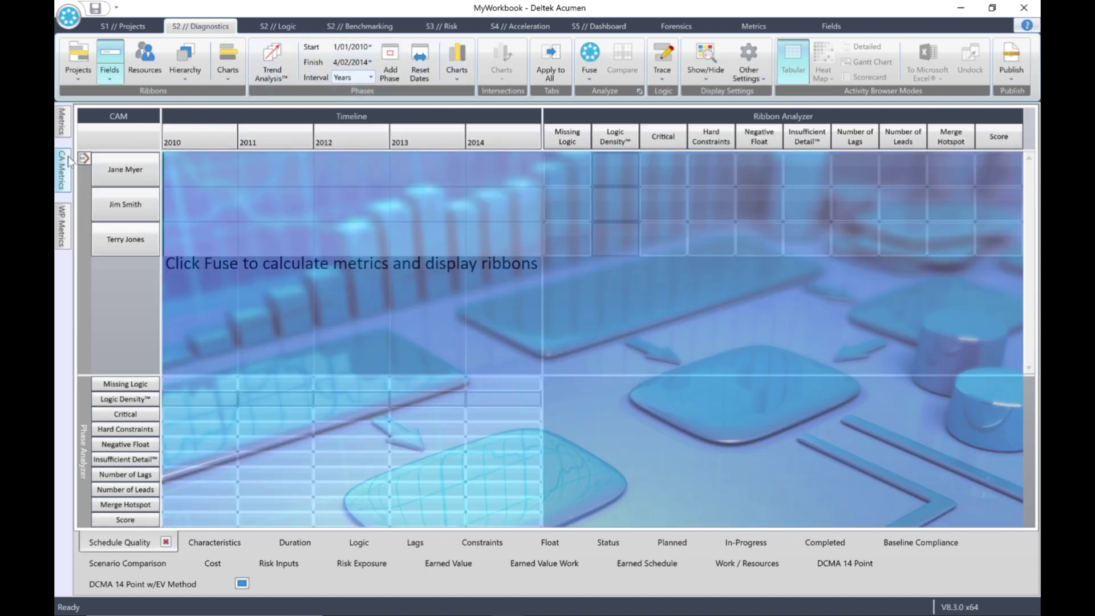
{"action": "left_click", "coordinate": [83, 157]}
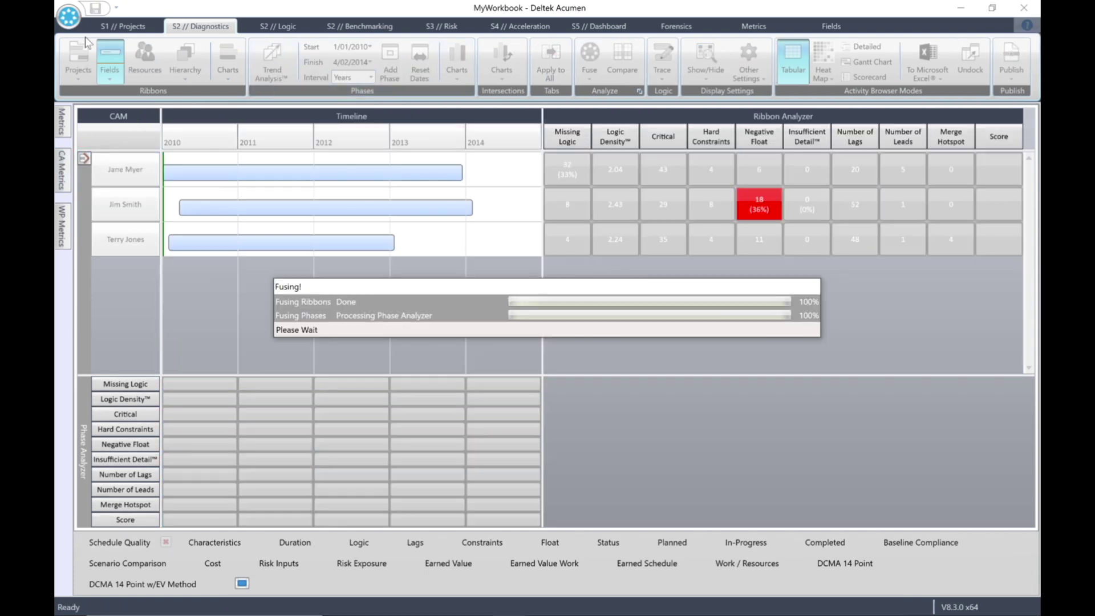
{"action": "left_click", "coordinate": [78, 53]}
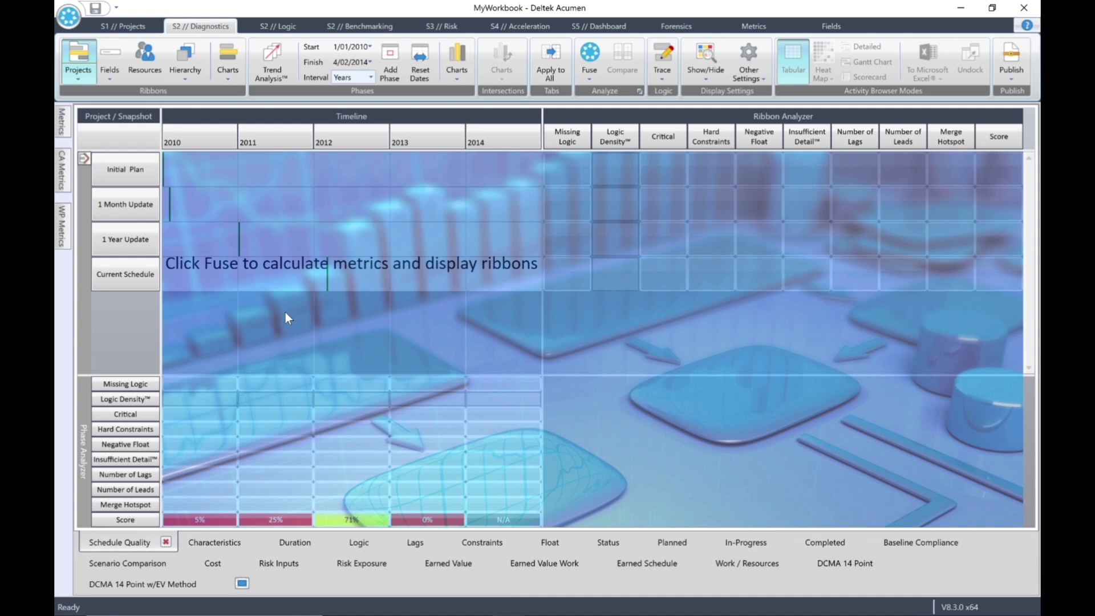
{"action": "left_click", "coordinate": [590, 53]}
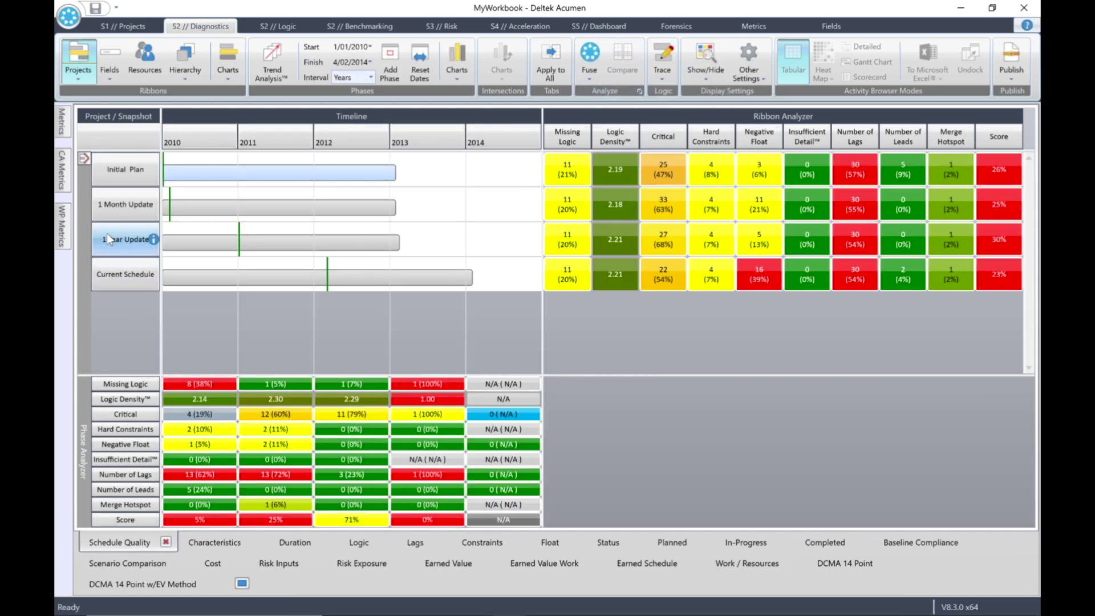
- Drill into the 1 Year Update snapshot and group its ribbons by Location, recalculating them with Fuse
{"action": "left_click", "coordinate": [113, 240]}
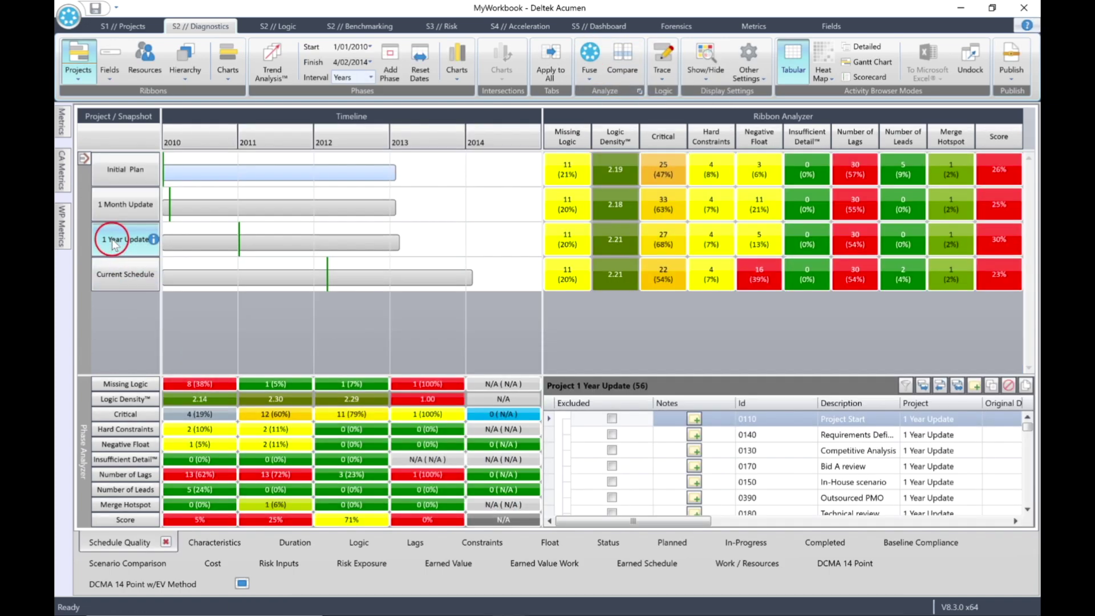
{"action": "double_click", "coordinate": [112, 238]}
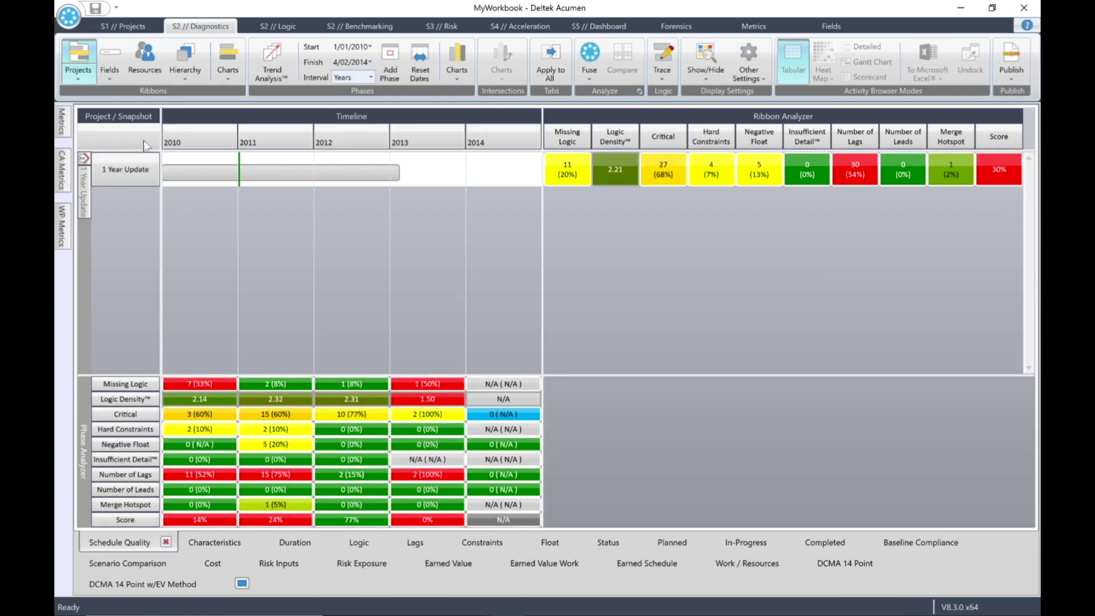
{"action": "left_click", "coordinate": [108, 76]}
{"action": "mouse_move", "coordinate": [182, 110]}
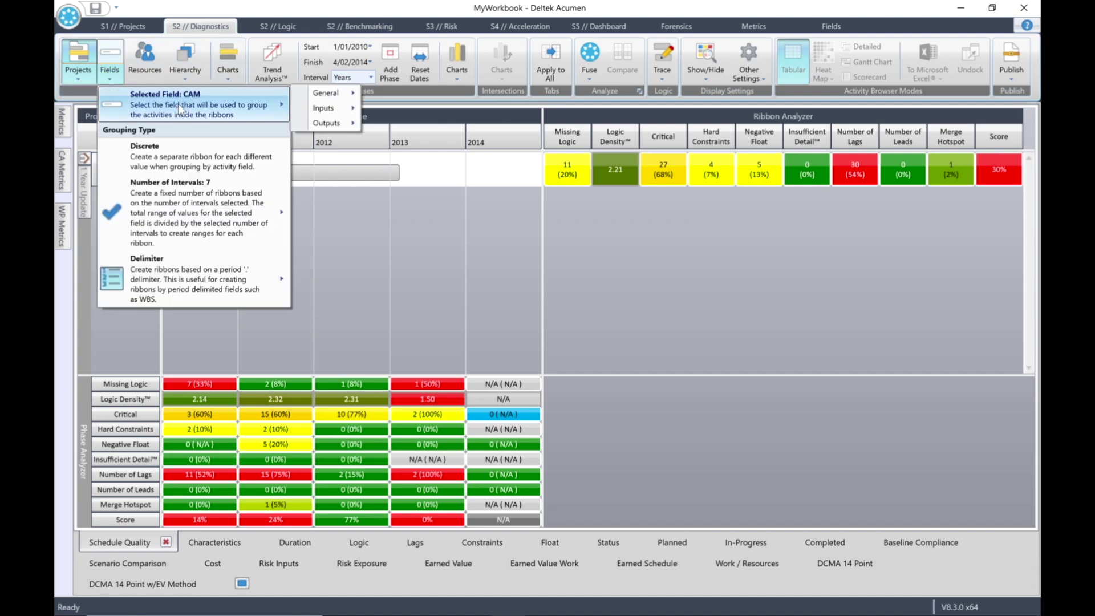
{"action": "mouse_move", "coordinate": [321, 98]}
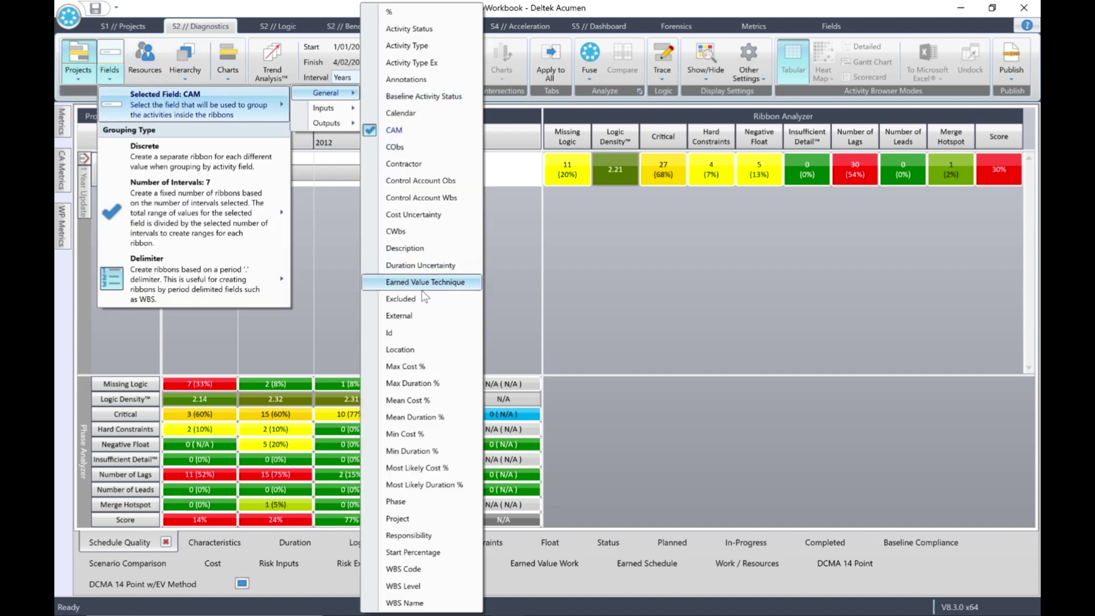
{"action": "left_click", "coordinate": [418, 347]}
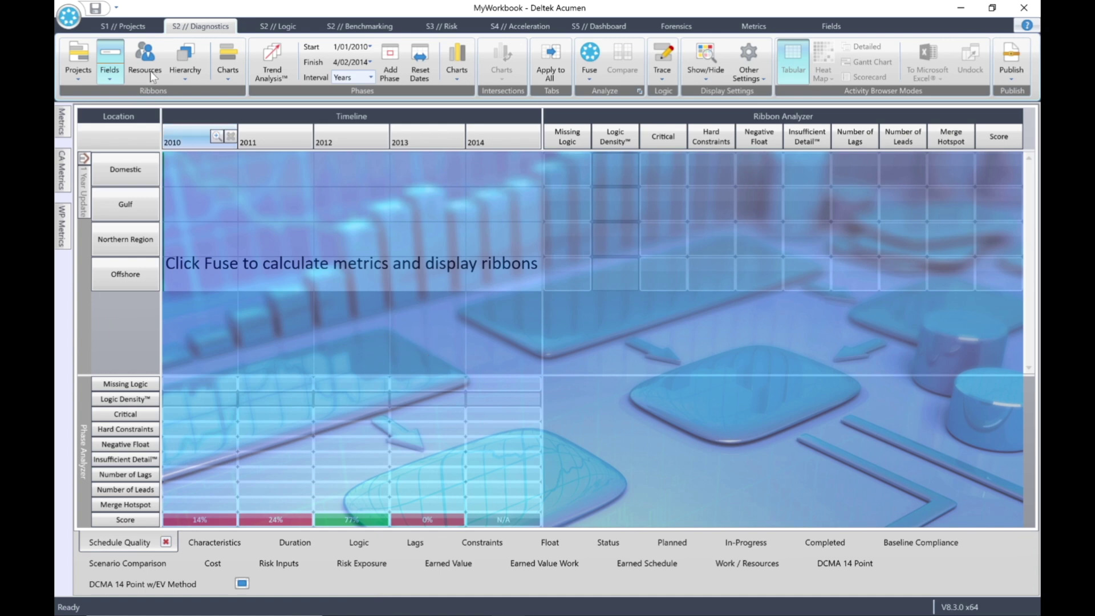
{"action": "left_click", "coordinate": [112, 57]}
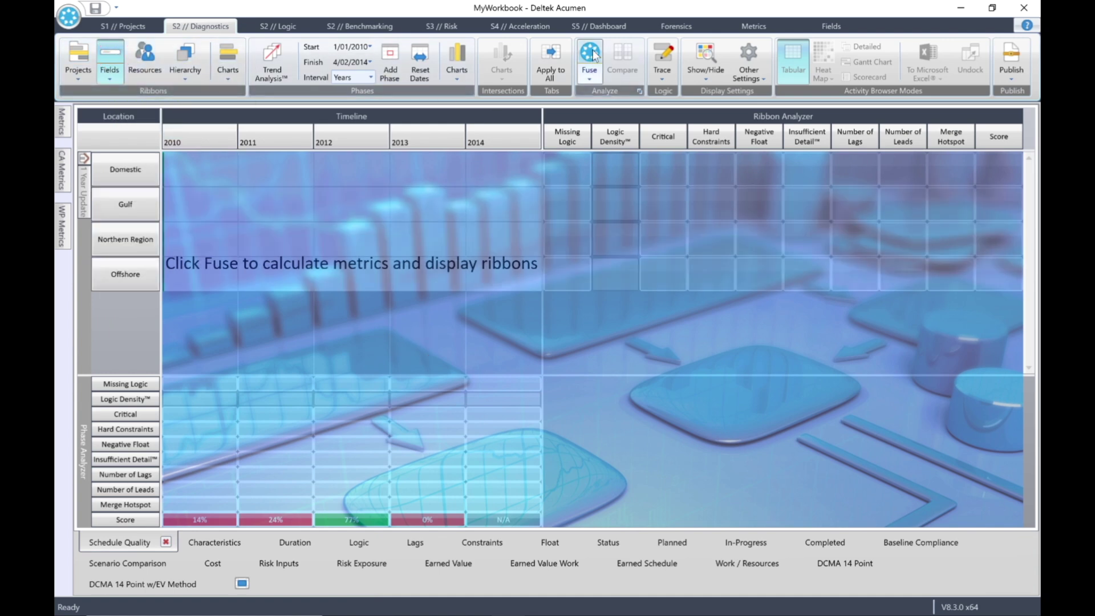
{"action": "left_click", "coordinate": [590, 55]}
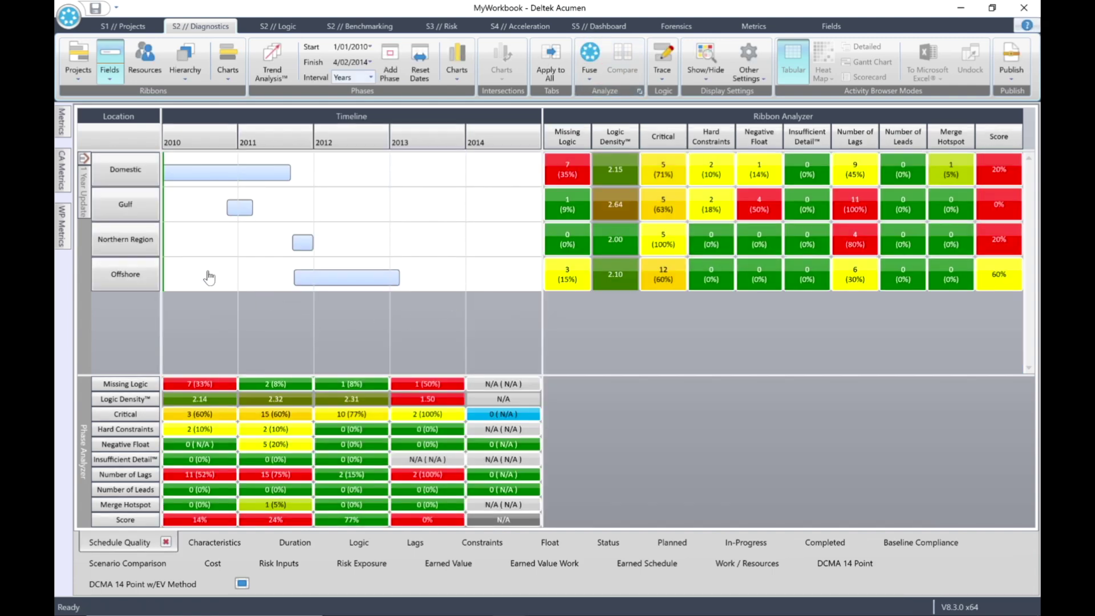
- Add the Number of Lags metric to the Intersection Analyzer and recalculate it for each location and year with Fuse
{"action": "left_click", "coordinate": [64, 119]}
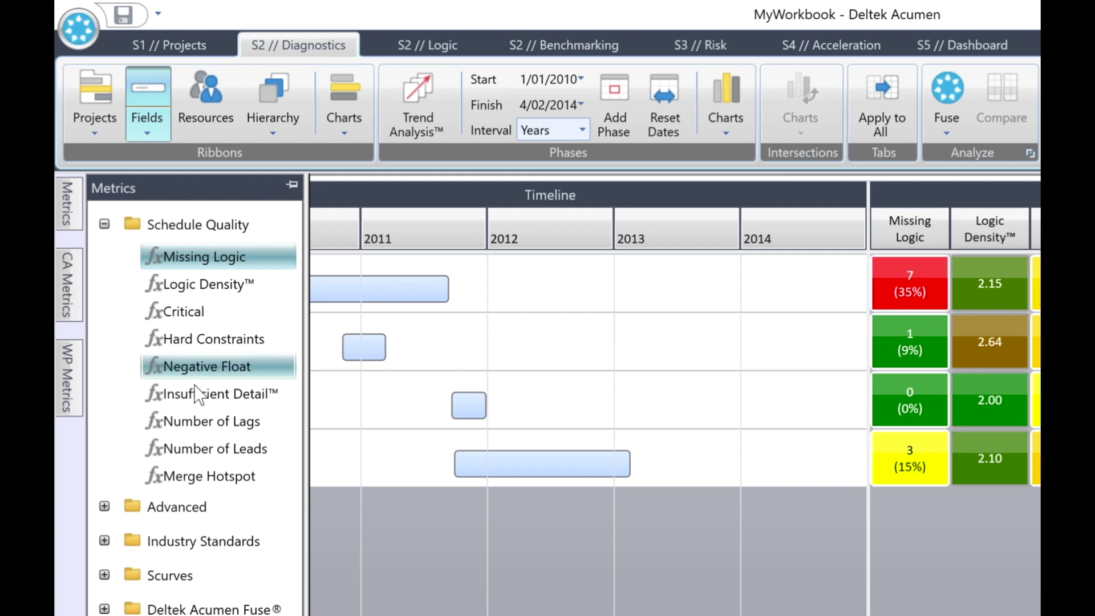
{"action": "right_click", "coordinate": [196, 427]}
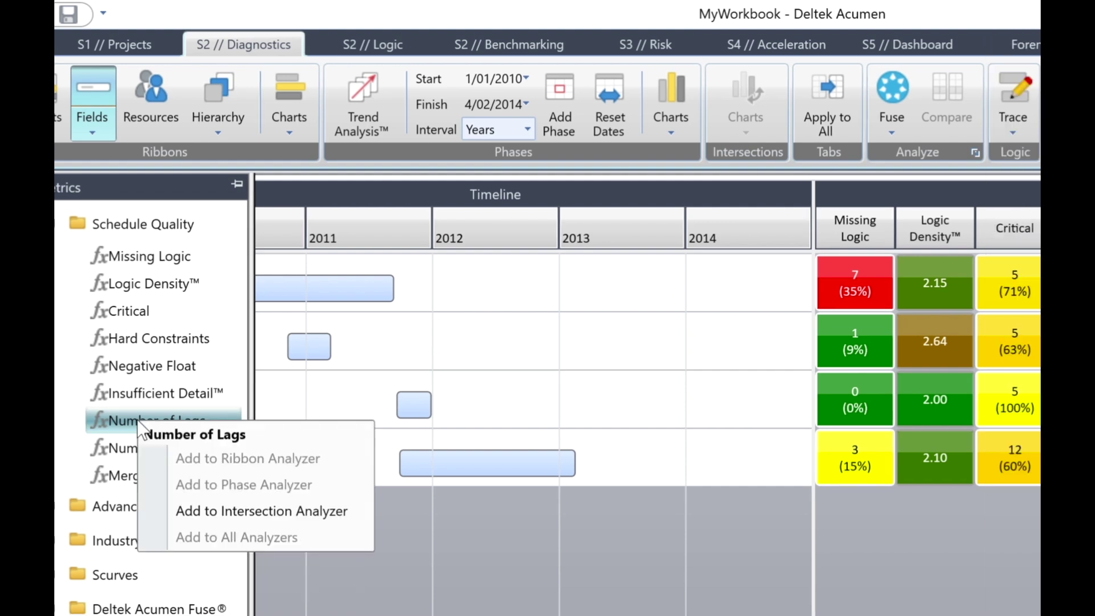
{"action": "left_click", "coordinate": [248, 515]}
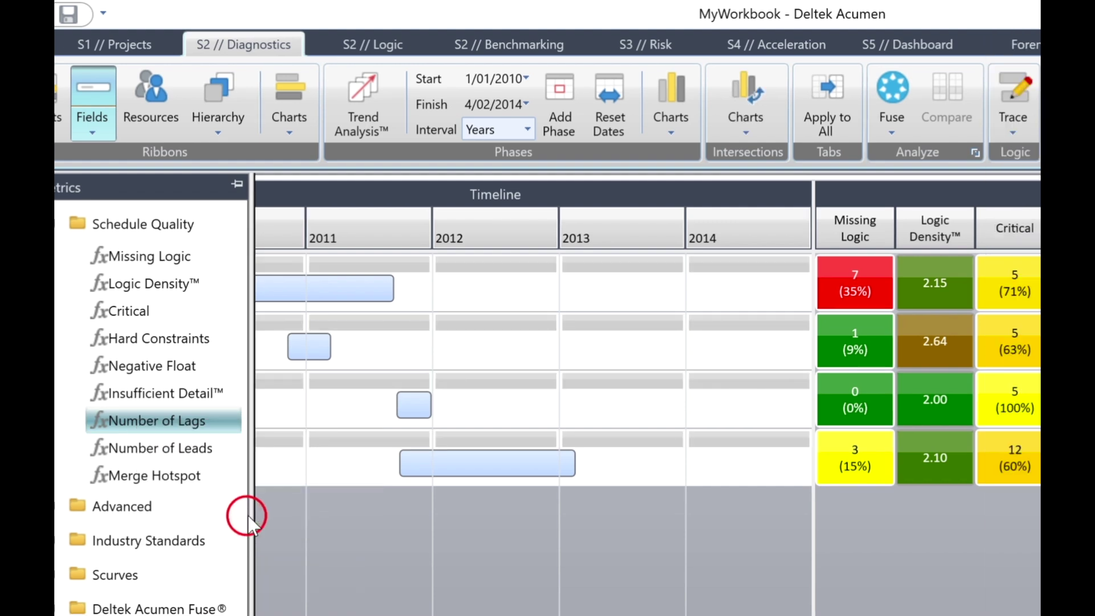
{"action": "left_click", "coordinate": [379, 530]}
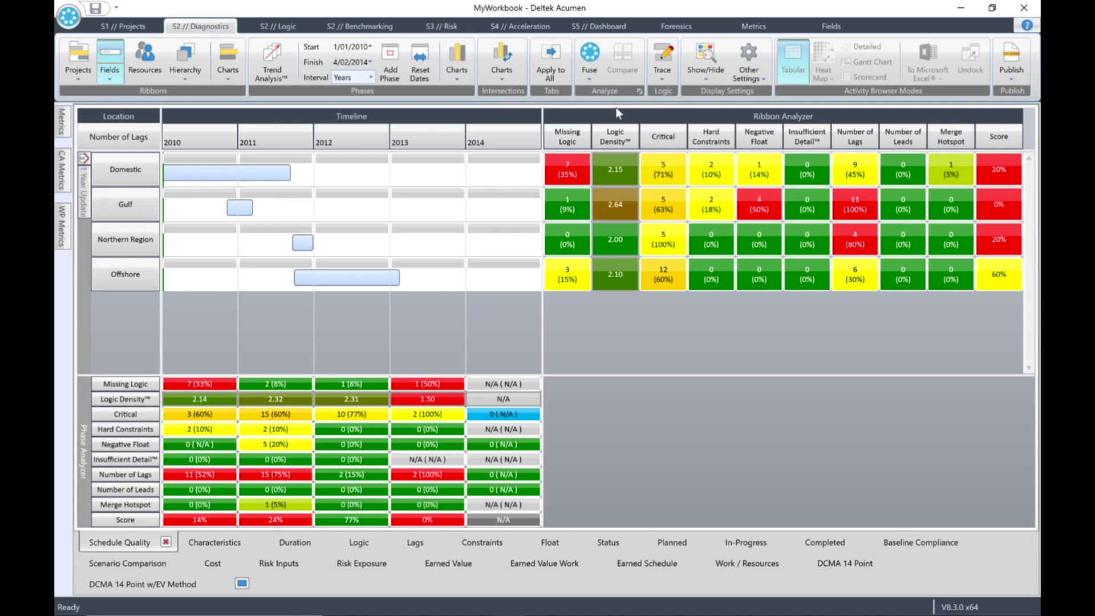
{"action": "left_click", "coordinate": [589, 53]}
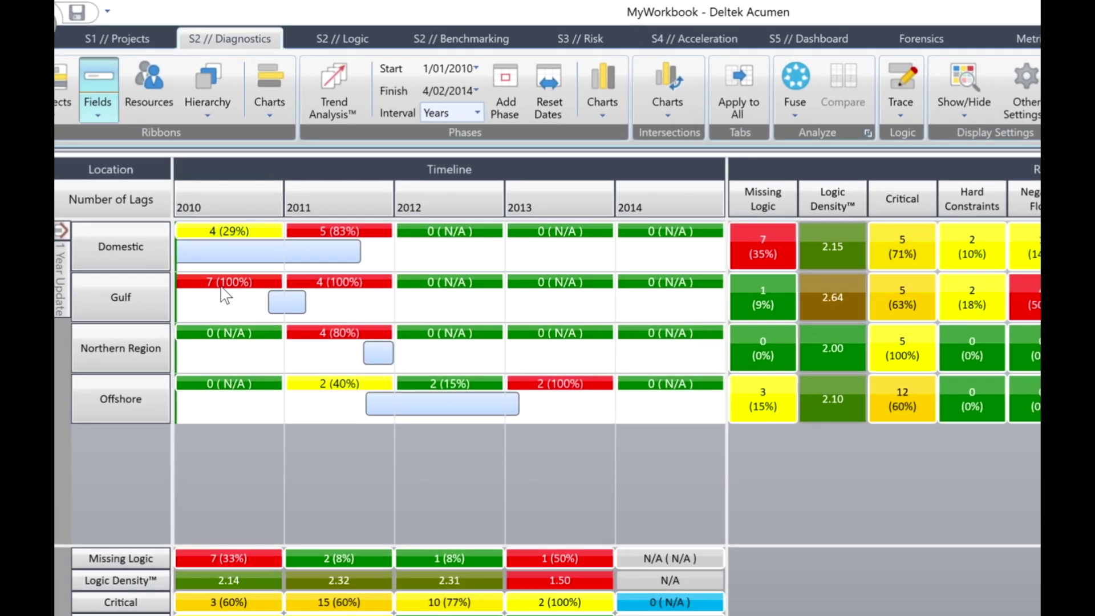
{"action": "mouse_move", "coordinate": [226, 295]}
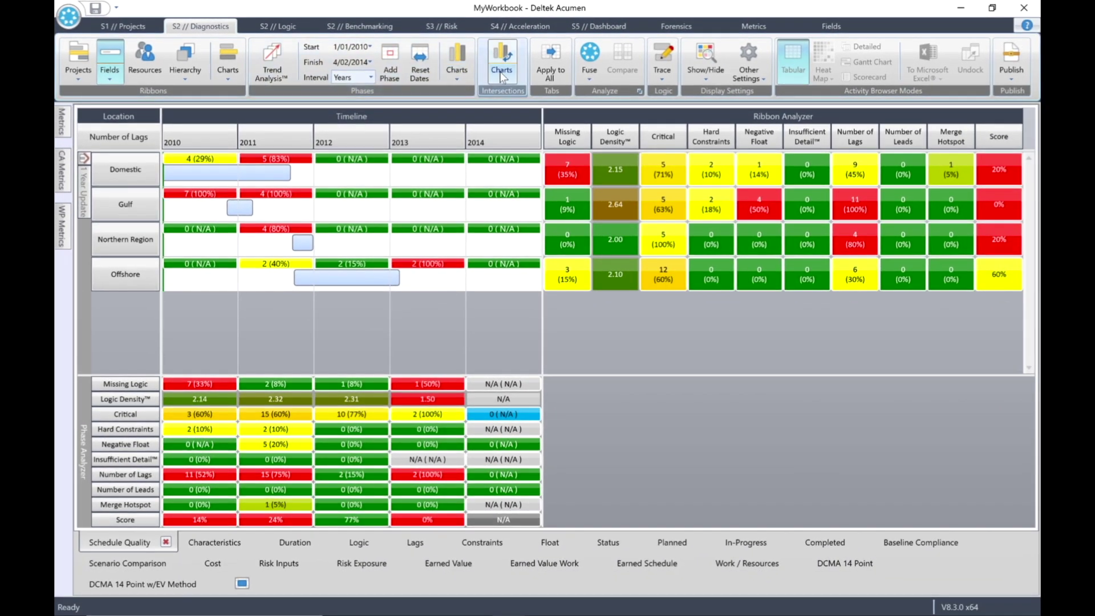
- Set the intersection chart type to Stacked Bar with a legend and display the intersections as a chart
{"action": "left_click", "coordinate": [499, 73]}
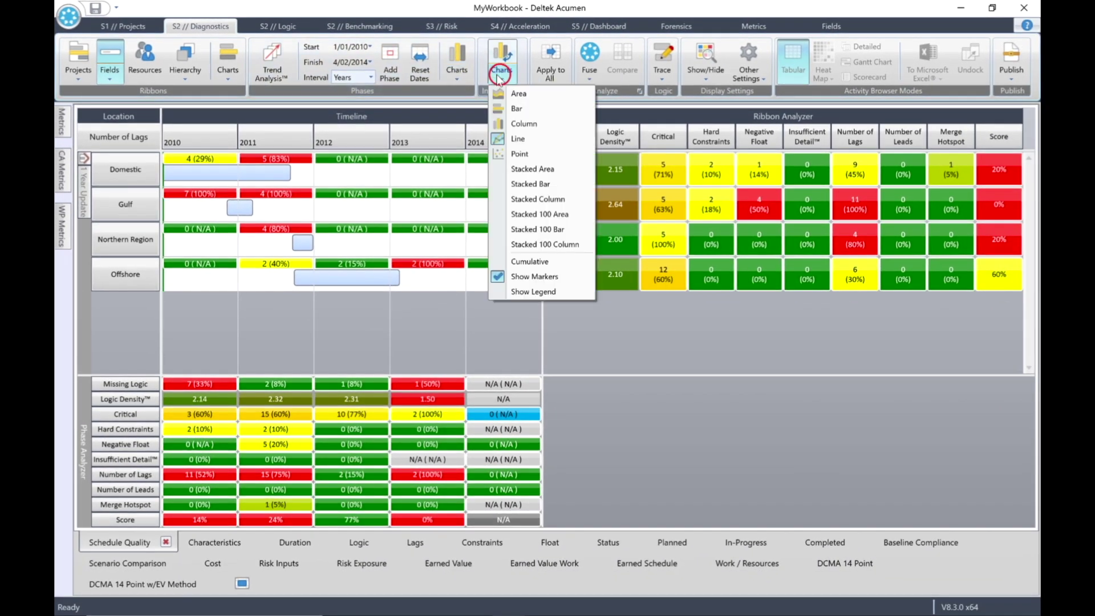
{"action": "left_click", "coordinate": [530, 184]}
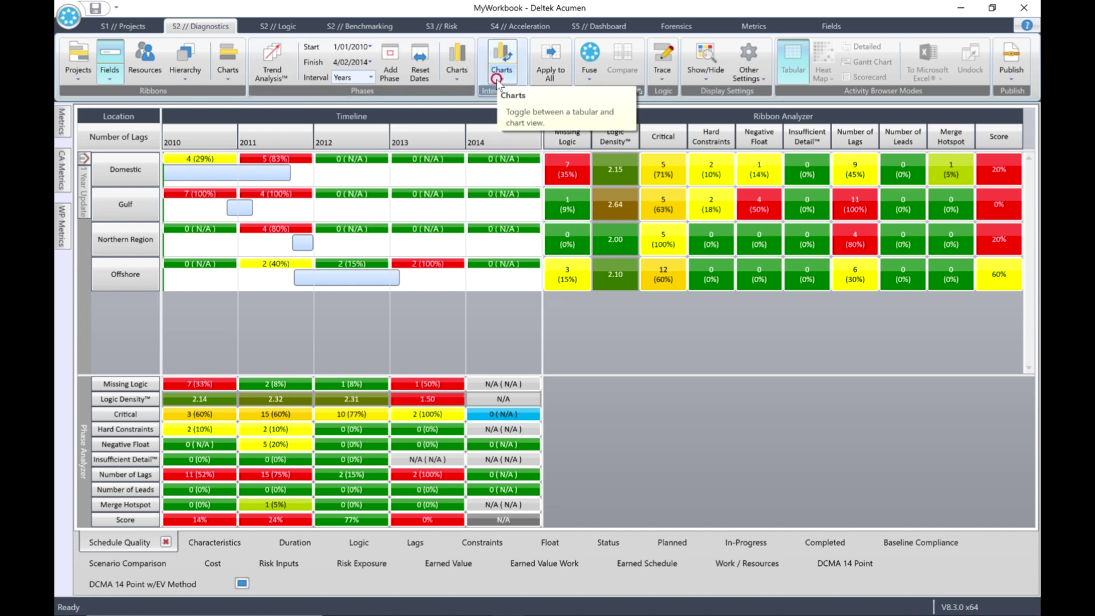
{"action": "left_click", "coordinate": [509, 84]}
{"action": "left_click", "coordinate": [528, 291]}
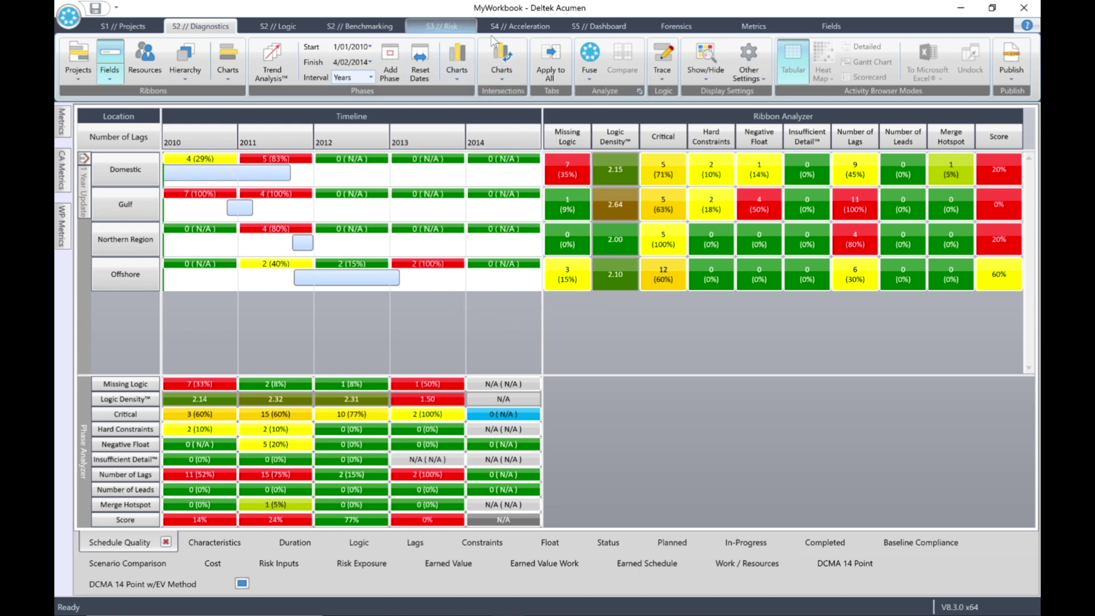
{"action": "left_click", "coordinate": [503, 53]}
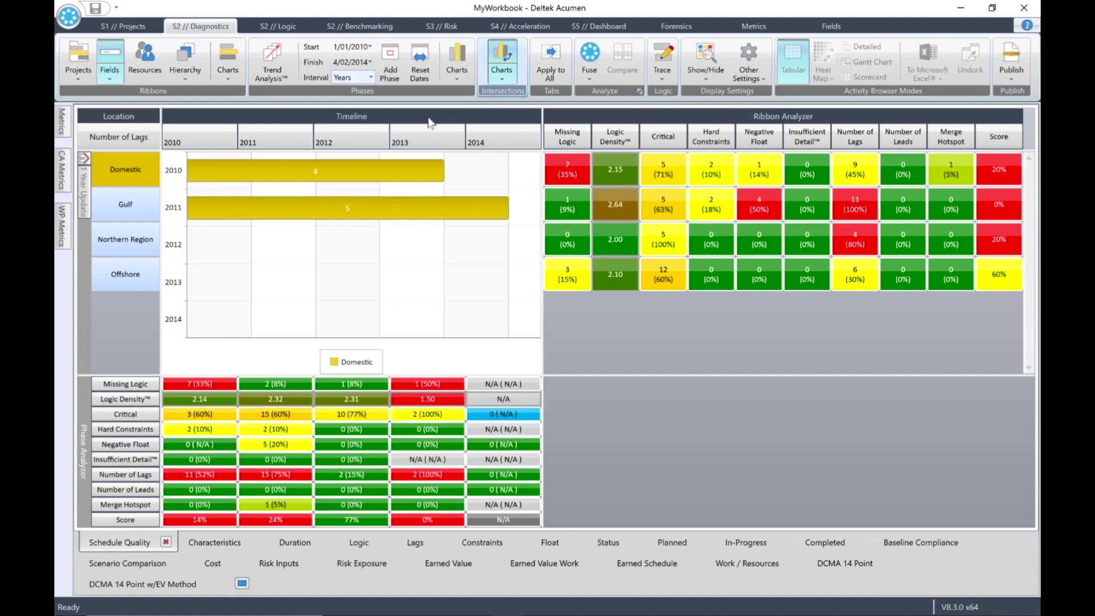
- Add Gulf, Northern Region and Offshore to the lags chart, compare the locations by year and return to the table
{"action": "left_click", "coordinate": [122, 206]}
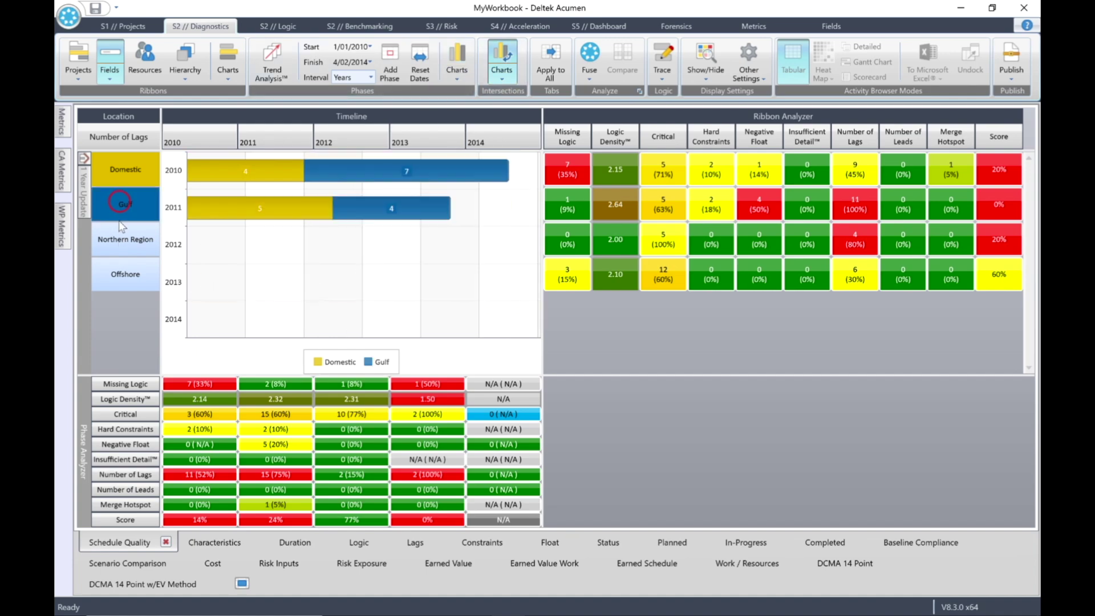
{"action": "left_click", "coordinate": [120, 239]}
{"action": "left_click", "coordinate": [115, 278]}
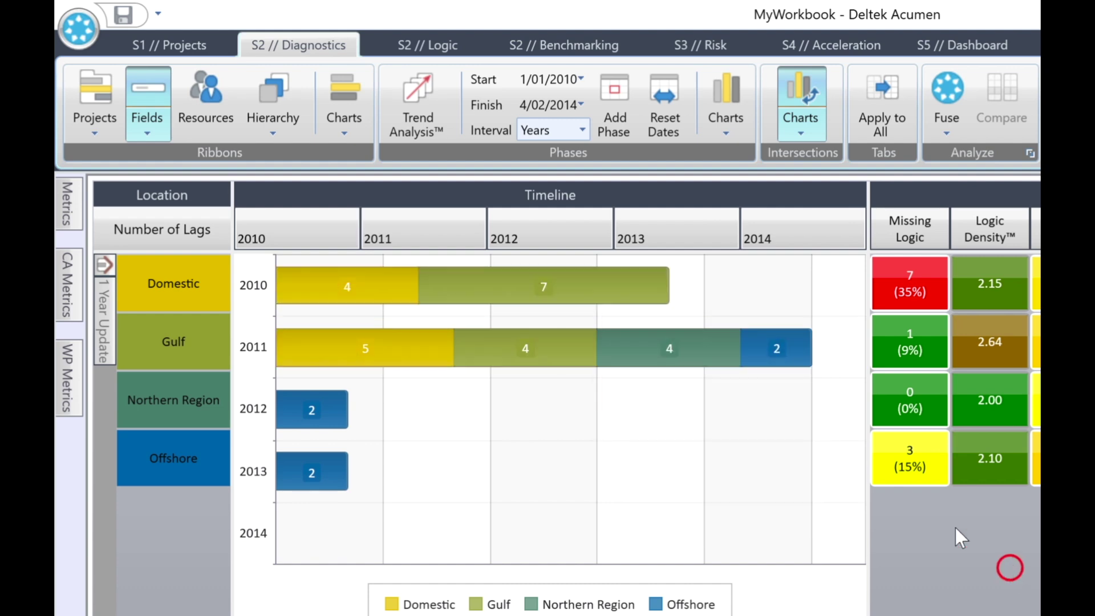
{"action": "left_click", "coordinate": [807, 87]}
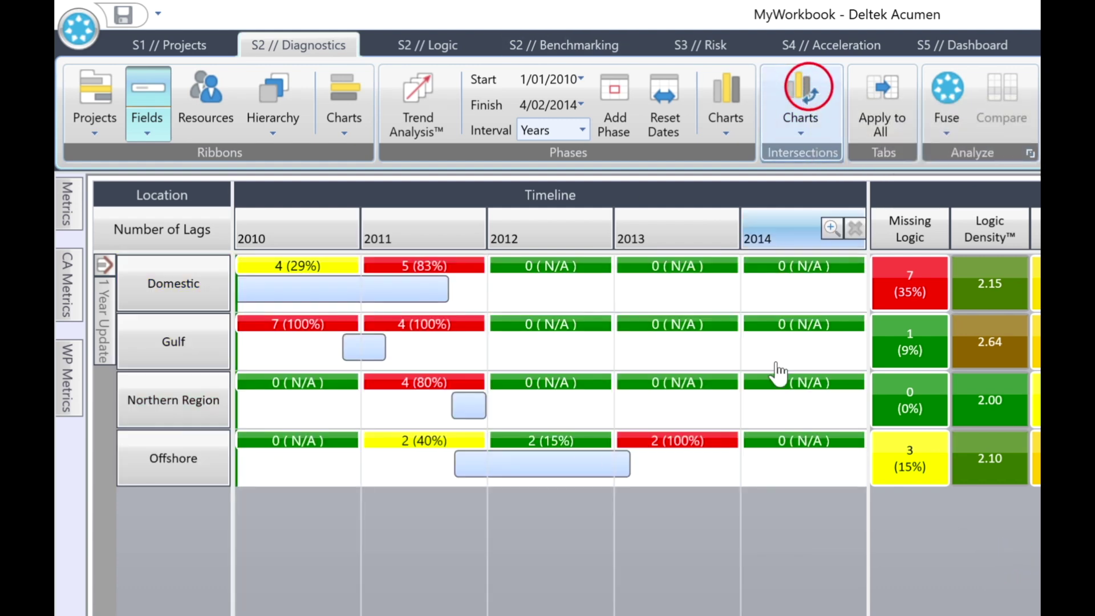
- Leave the 1 Year Update drill-down, regroup the ribbons by project and remove Number of Lags from the Intersection Analyzer
{"action": "left_click", "coordinate": [105, 264]}
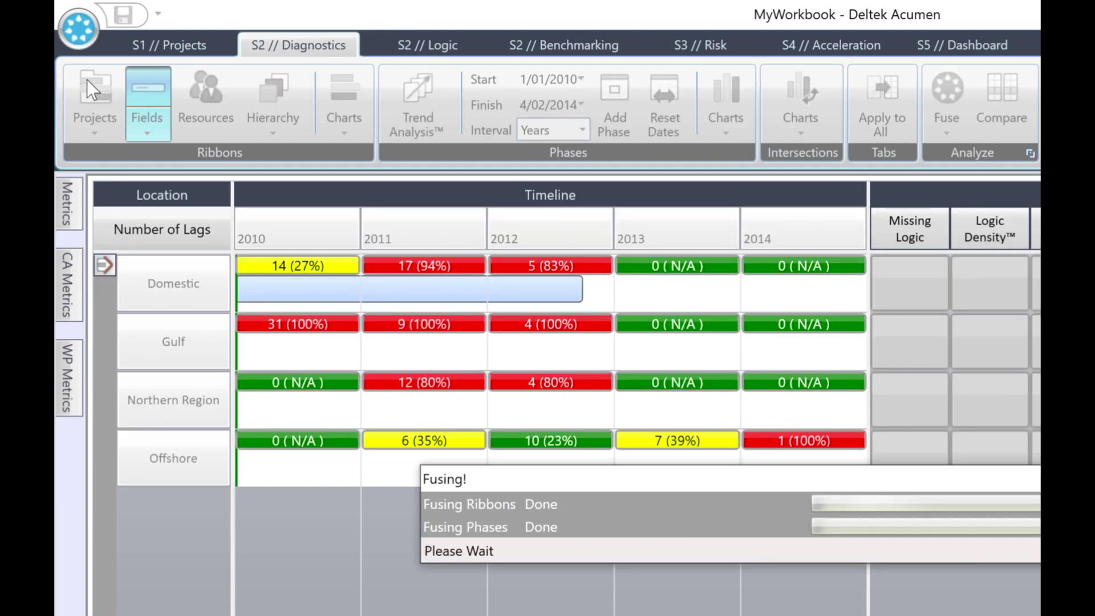
{"action": "left_click", "coordinate": [88, 79]}
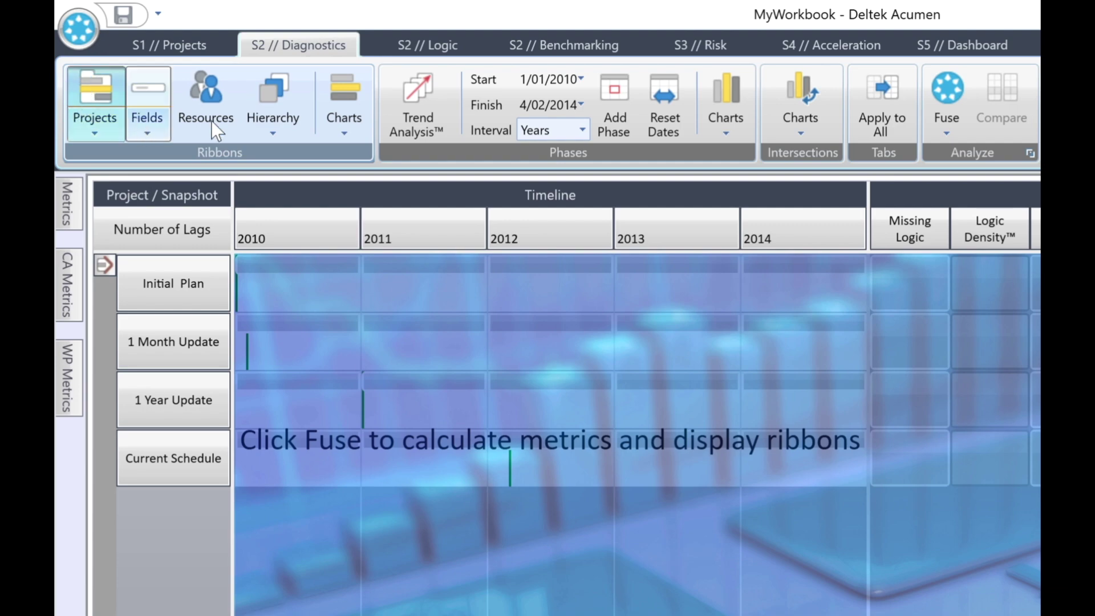
{"action": "left_click", "coordinate": [220, 229]}
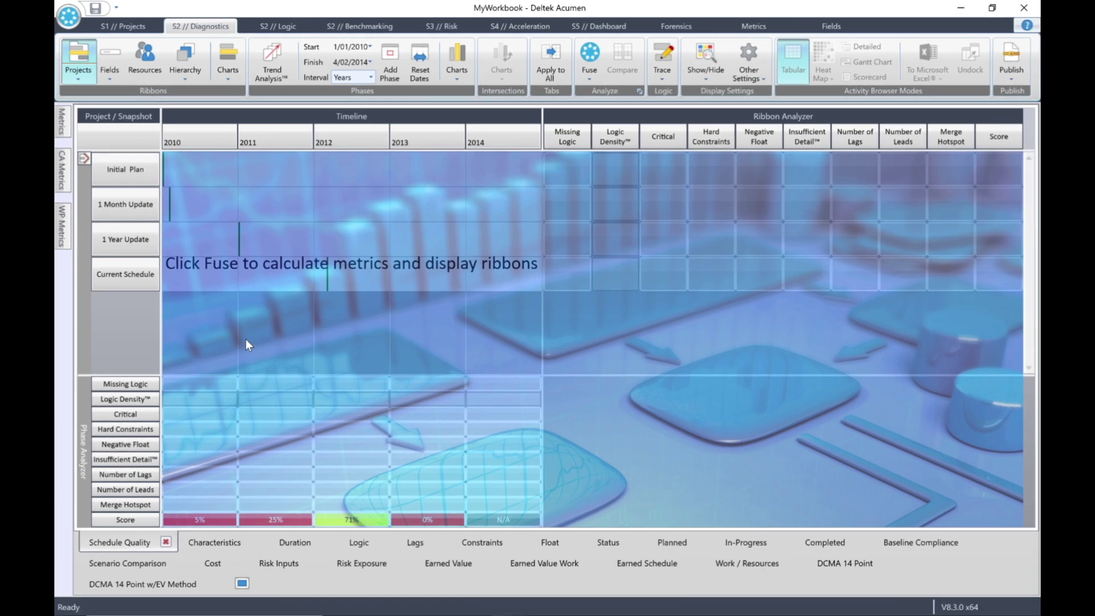
- Save the workbook and drill into the Current Schedule snapshot after recalculating the project ribbons with Fuse
{"action": "left_click", "coordinate": [94, 8]}
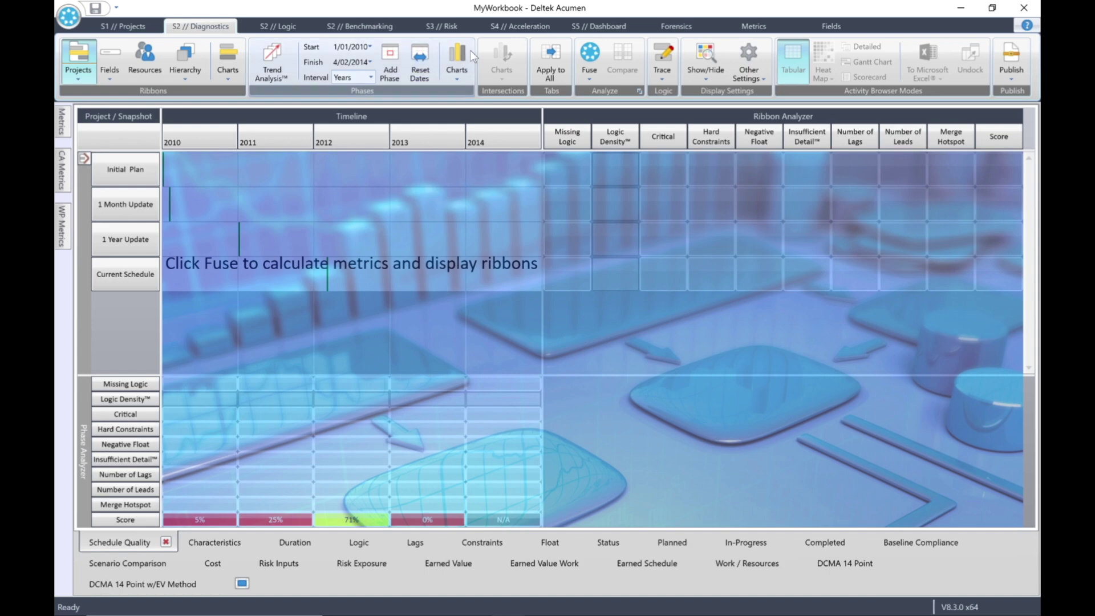
{"action": "left_click", "coordinate": [591, 51]}
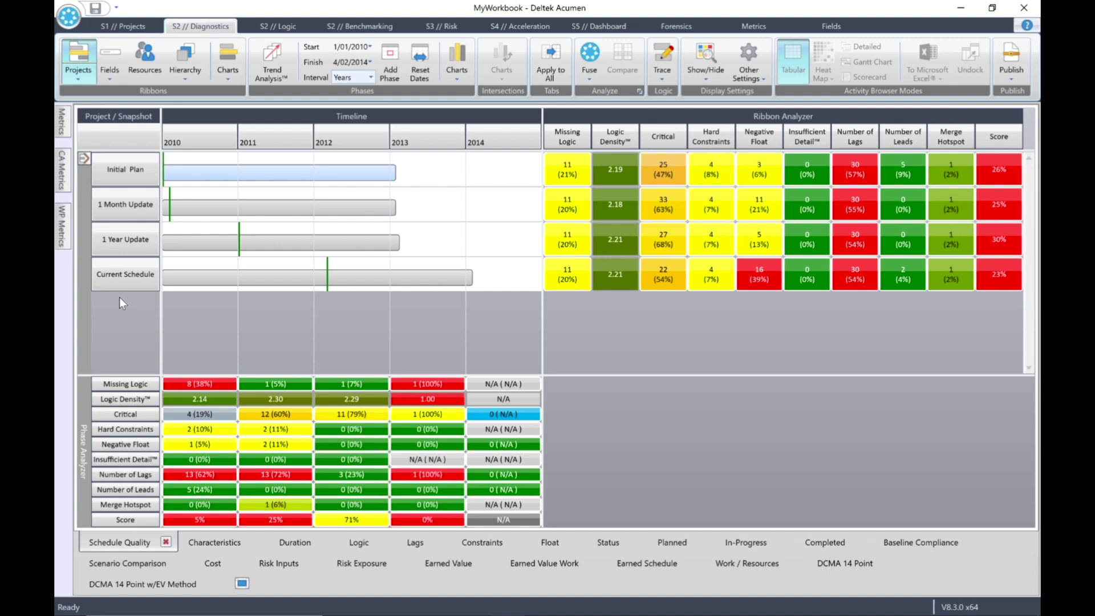
{"action": "double_click", "coordinate": [117, 273]}
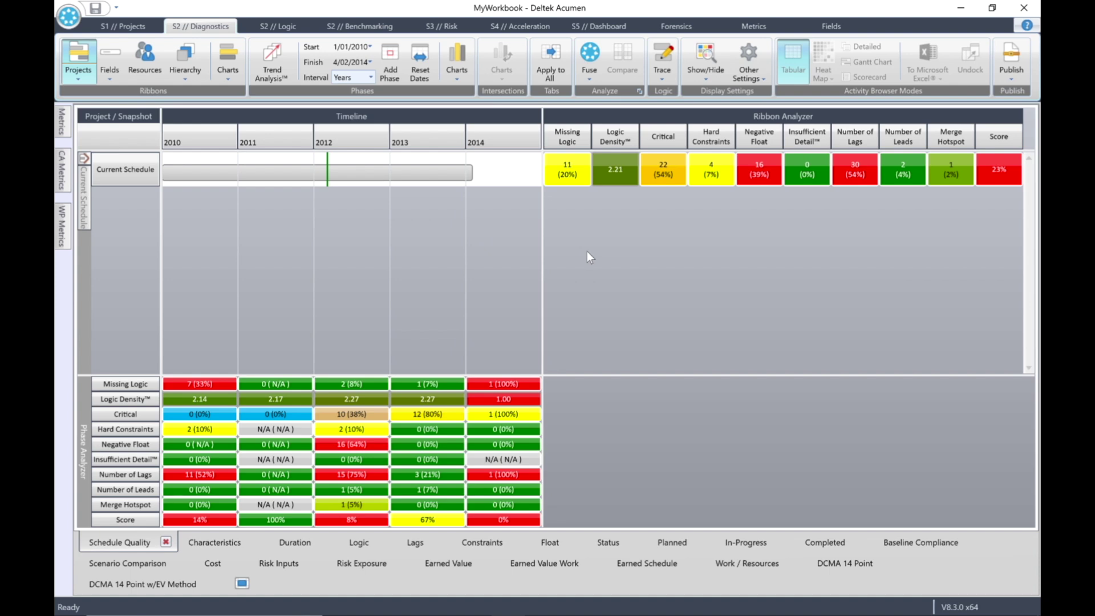
- Compare the Missing Logic activities with the Number of Lags activities in the Current Schedule ribbon
{"action": "left_click", "coordinate": [570, 167]}
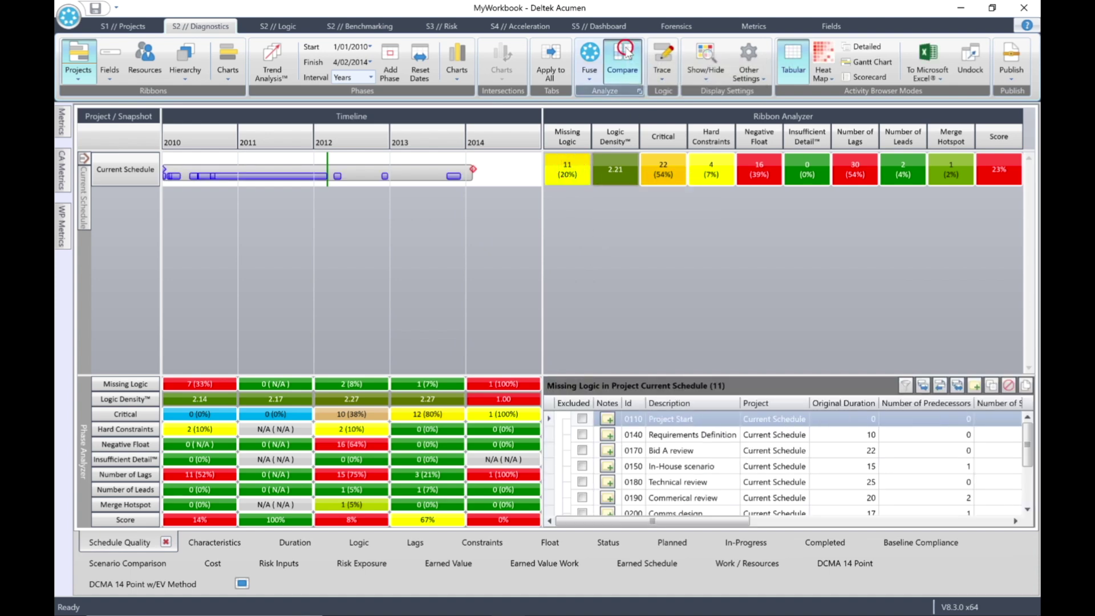
{"action": "left_click", "coordinate": [624, 50]}
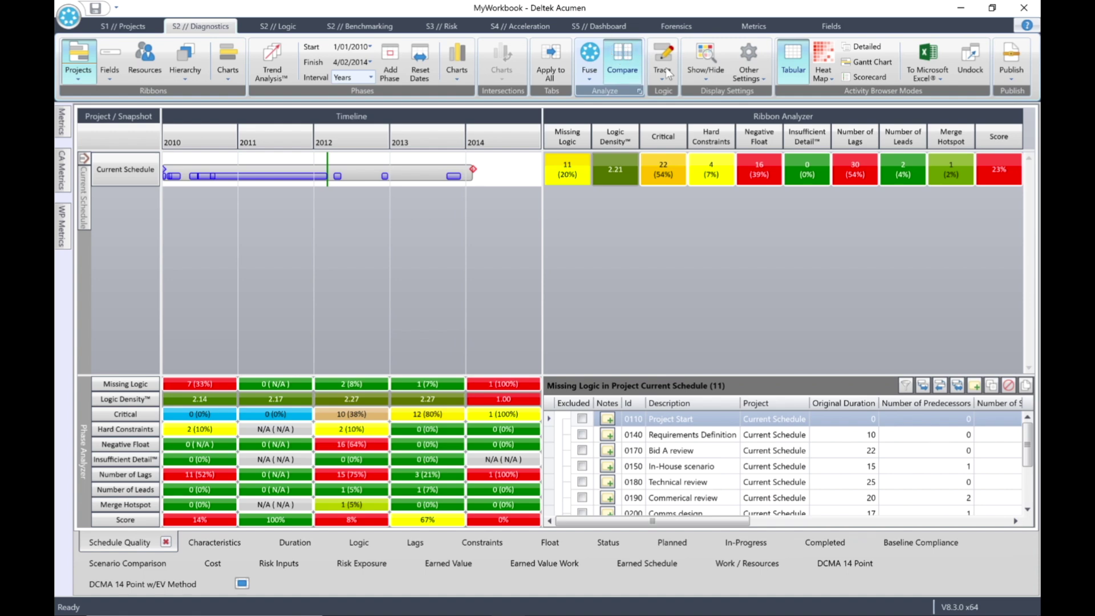
{"action": "double_click", "coordinate": [858, 175]}
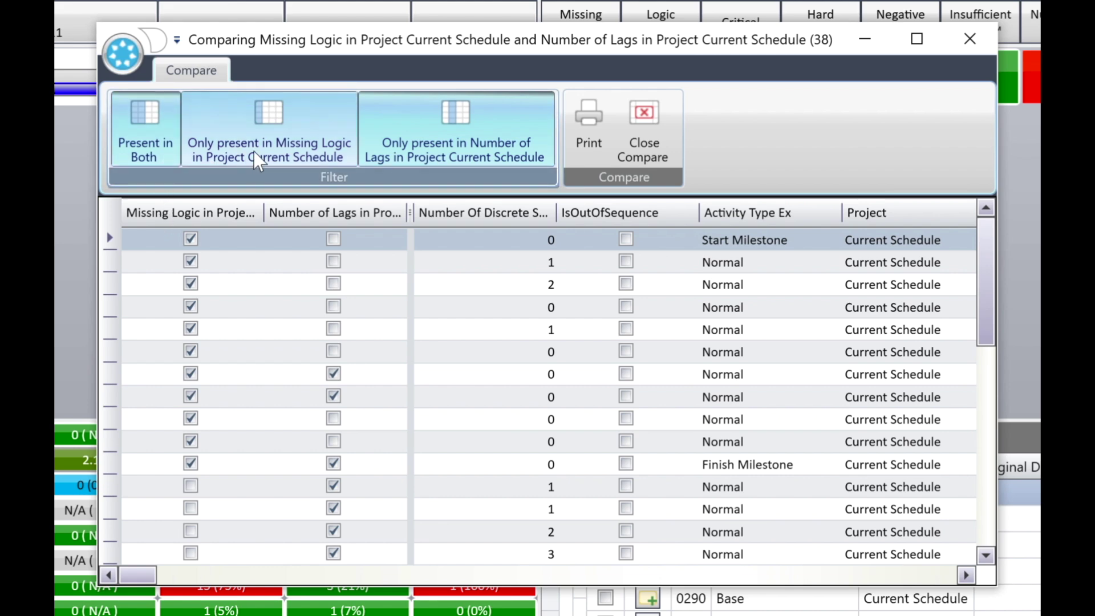
- Filter the comparison to activities present in both metrics, review their IDs and descriptions, and close the comparison
{"action": "left_click", "coordinate": [281, 147]}
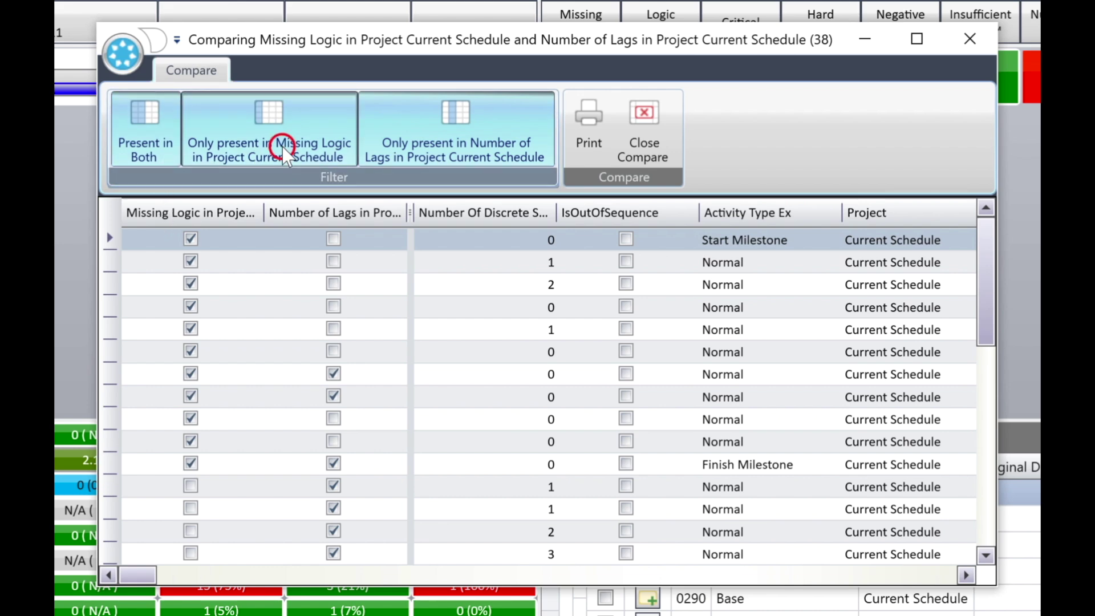
{"action": "left_click", "coordinate": [437, 134]}
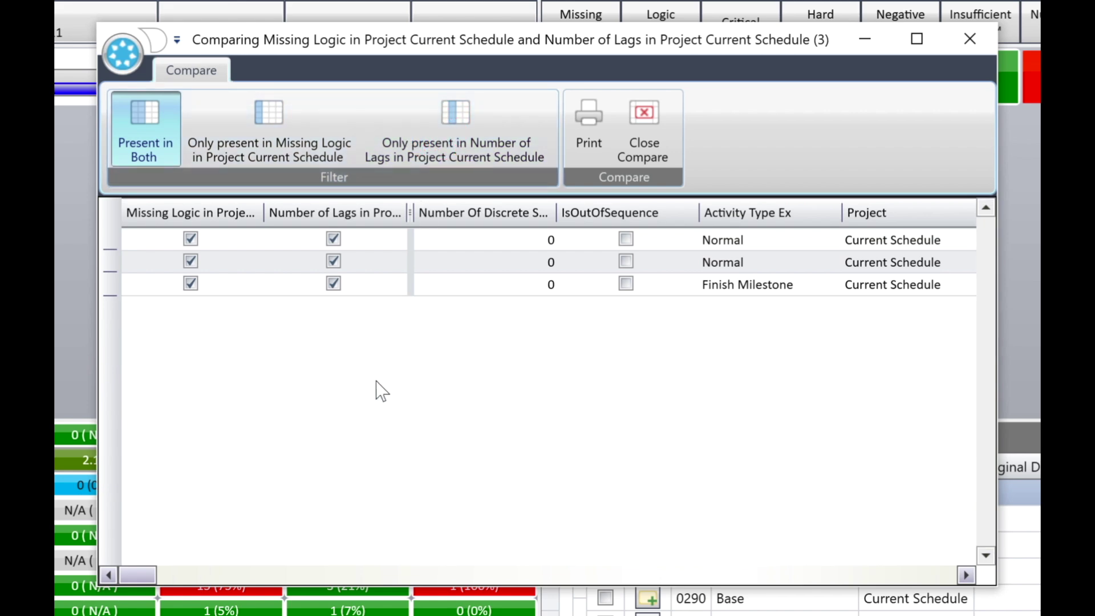
{"action": "left_click_drag", "start_coordinate": [136, 574], "coordinate": [154, 578]}
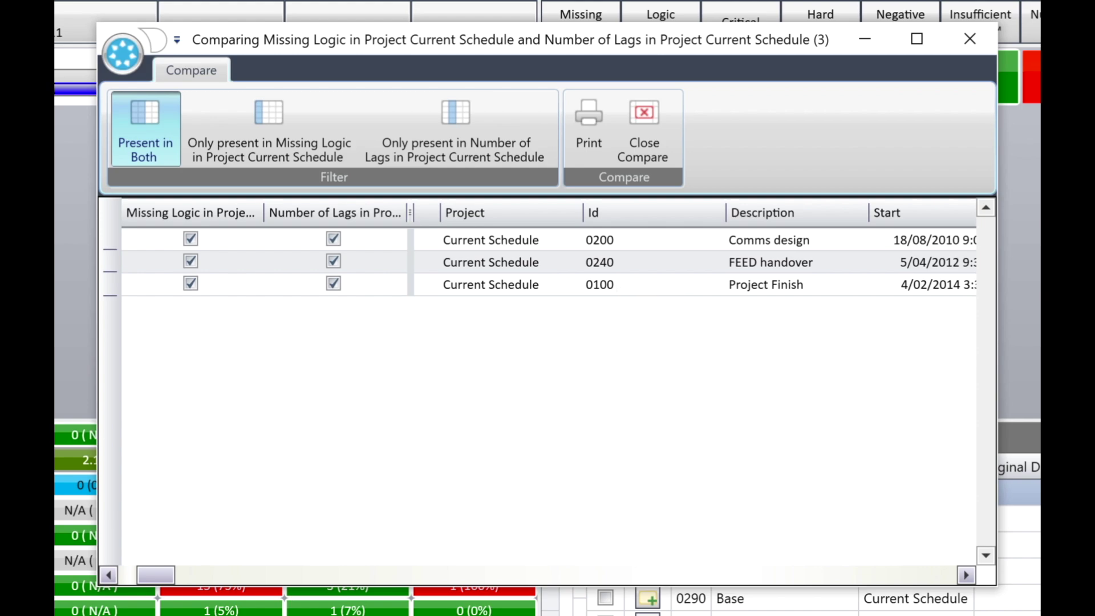
{"action": "left_click", "coordinate": [647, 120]}
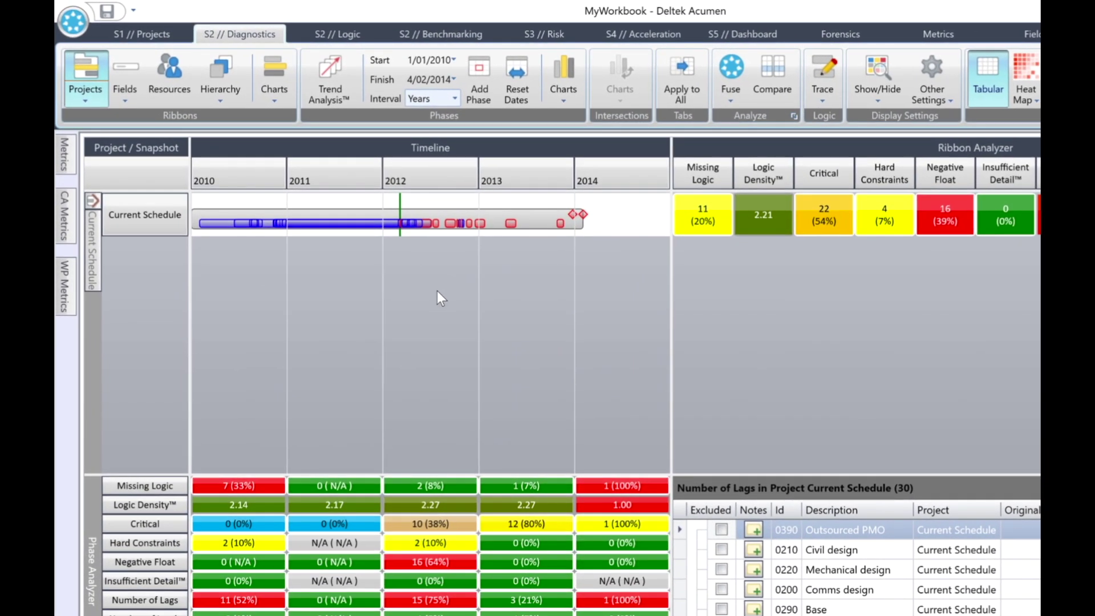
- Compare the 2012 phase's Missing Logic activities with its Number of Lags activities in the Current Schedule
{"action": "left_click", "coordinate": [420, 482]}
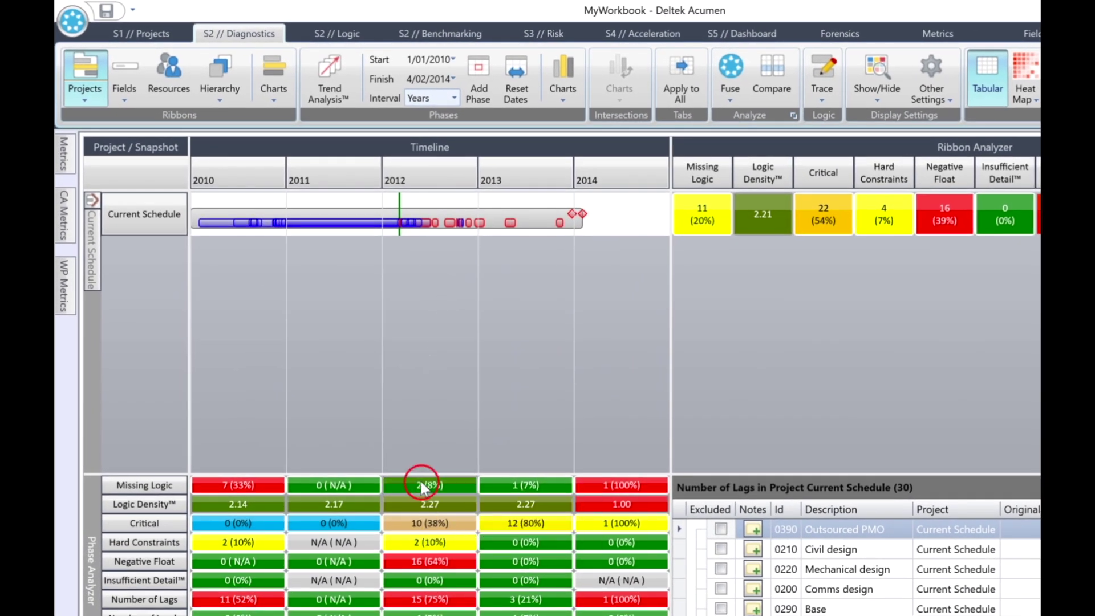
{"action": "left_click", "coordinate": [773, 65]}
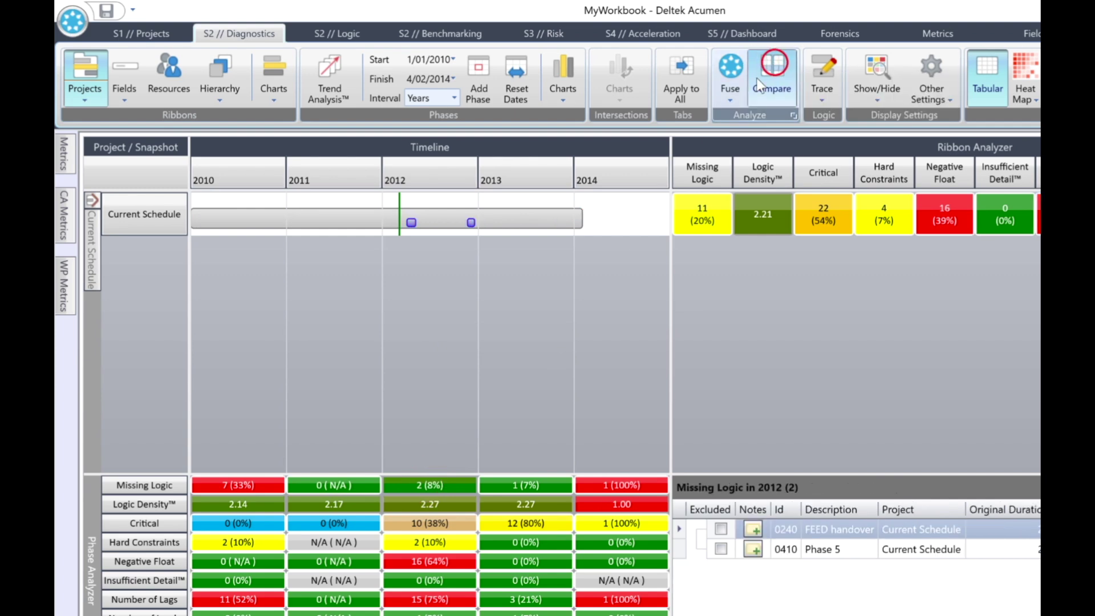
{"action": "left_click", "coordinate": [446, 594]}
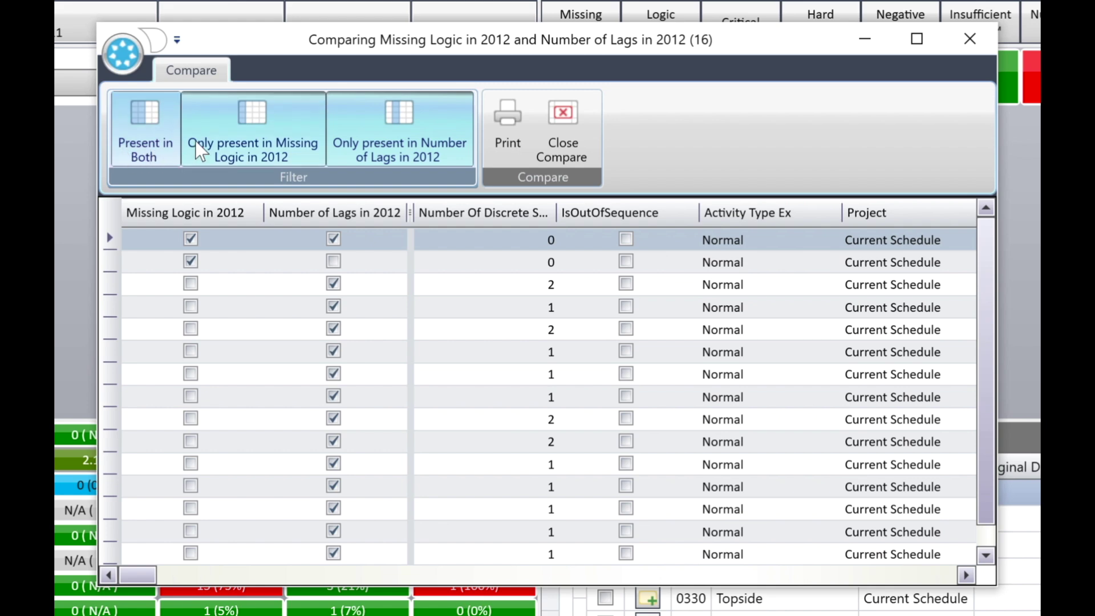
- Filter the 2012 comparison to activities present in both metrics, review their ID and description, and close the comparison
{"action": "left_click", "coordinate": [231, 145]}
{"action": "left_click", "coordinate": [384, 142]}
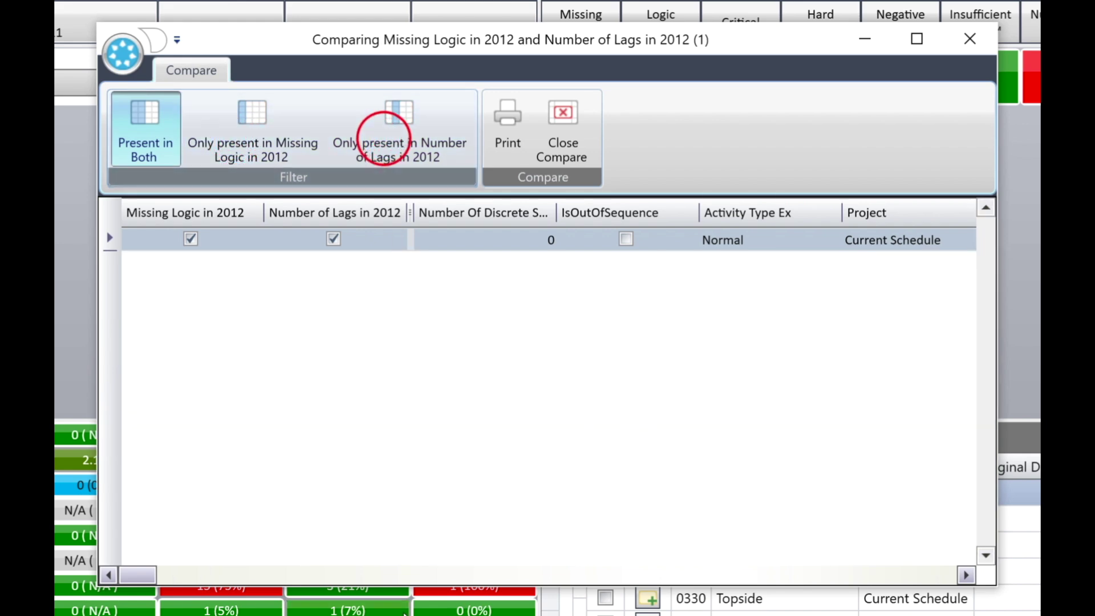
{"action": "left_click_drag", "start_coordinate": [133, 574], "coordinate": [158, 593]}
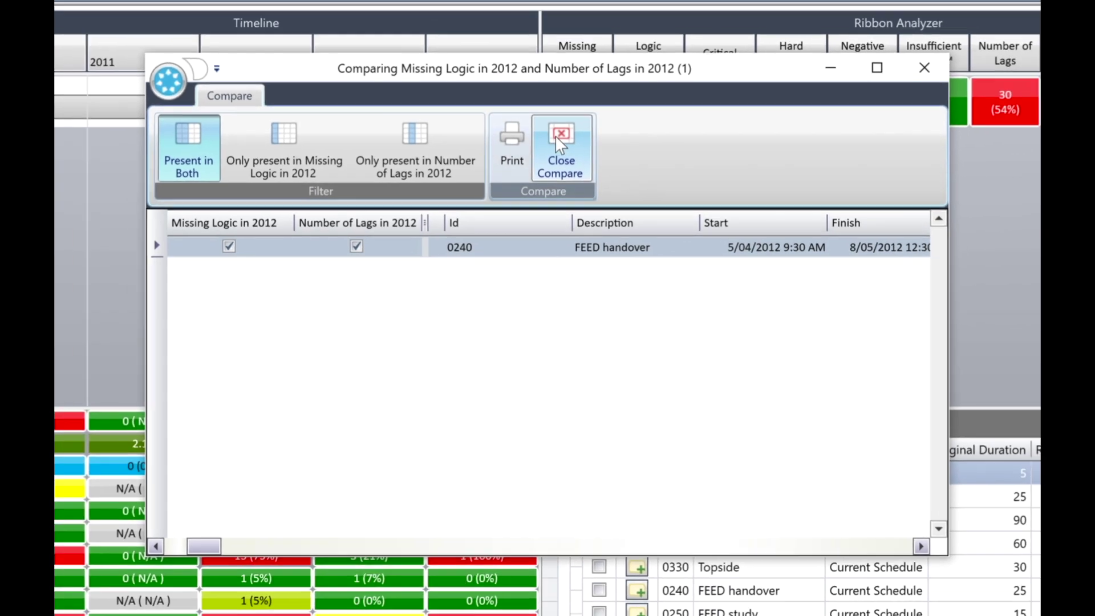
{"action": "left_click", "coordinate": [559, 117]}
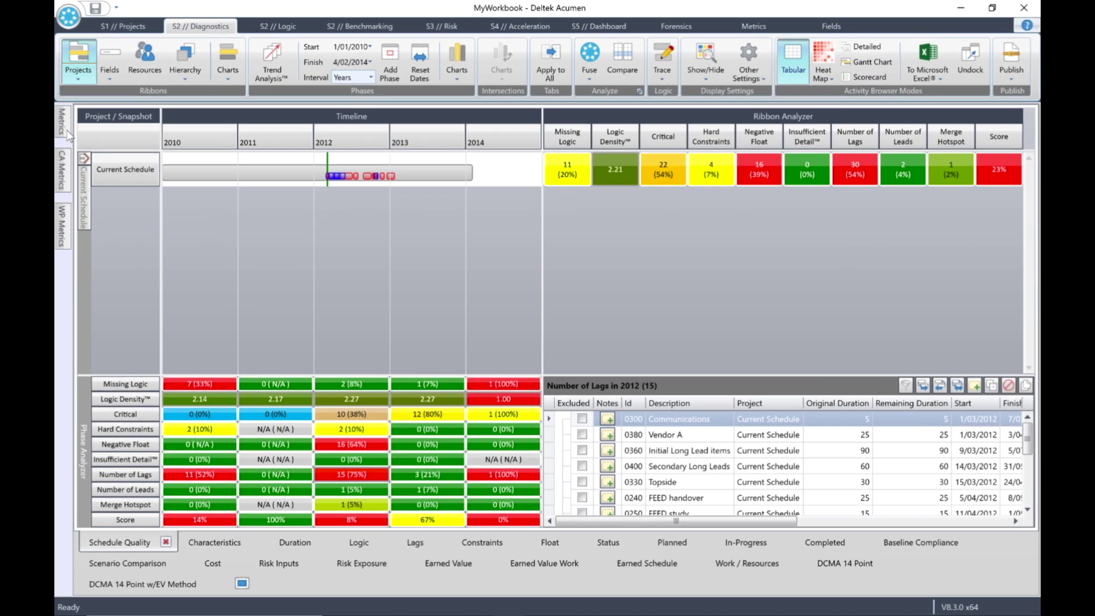
- Leave the Current Schedule drill-down for the project ribbons, save the workbook and recalculate the metrics with Fuse
{"action": "left_click", "coordinate": [83, 158]}
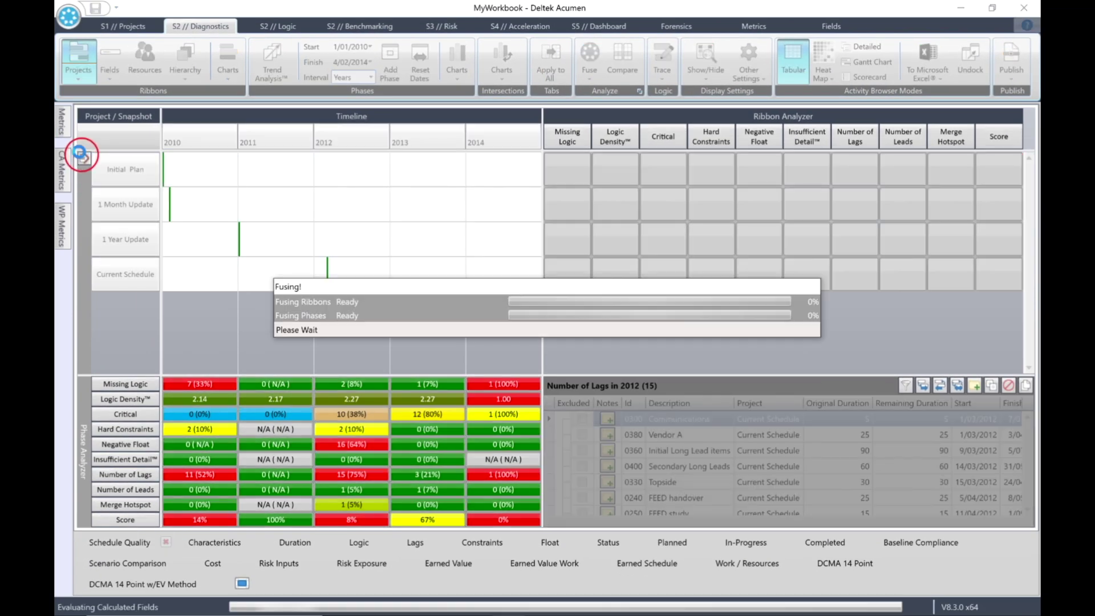
{"action": "left_click", "coordinate": [79, 48]}
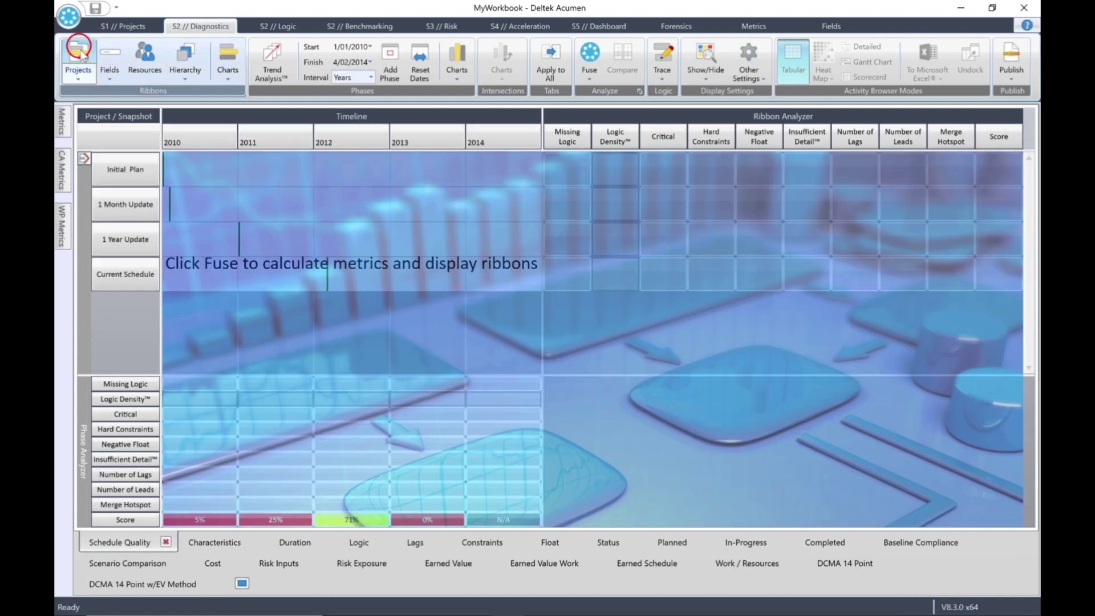
{"action": "left_click", "coordinate": [95, 11]}
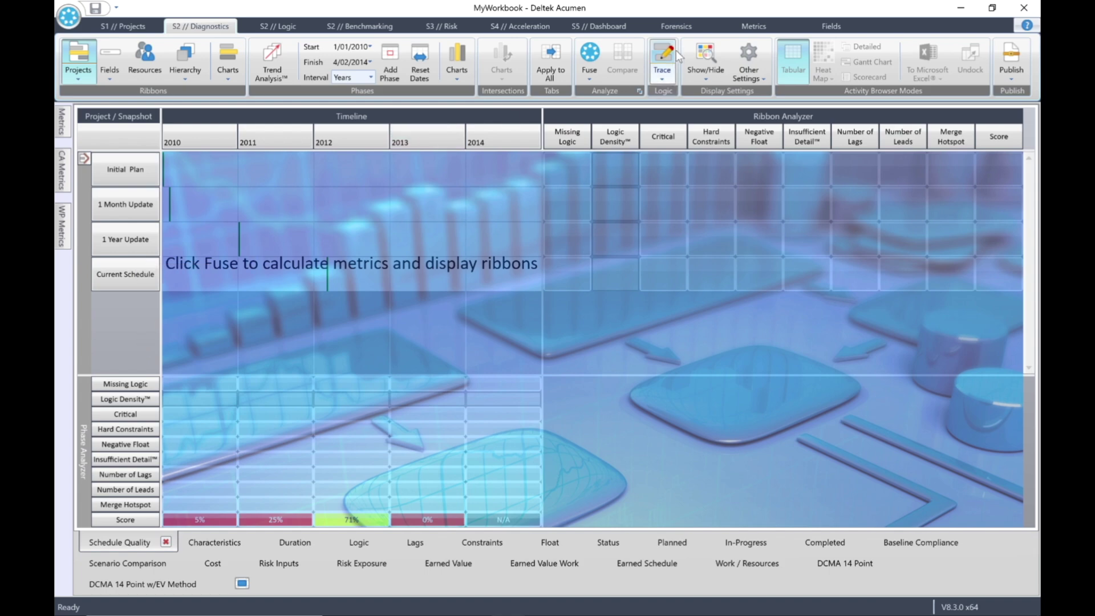
{"action": "left_click", "coordinate": [592, 54]}
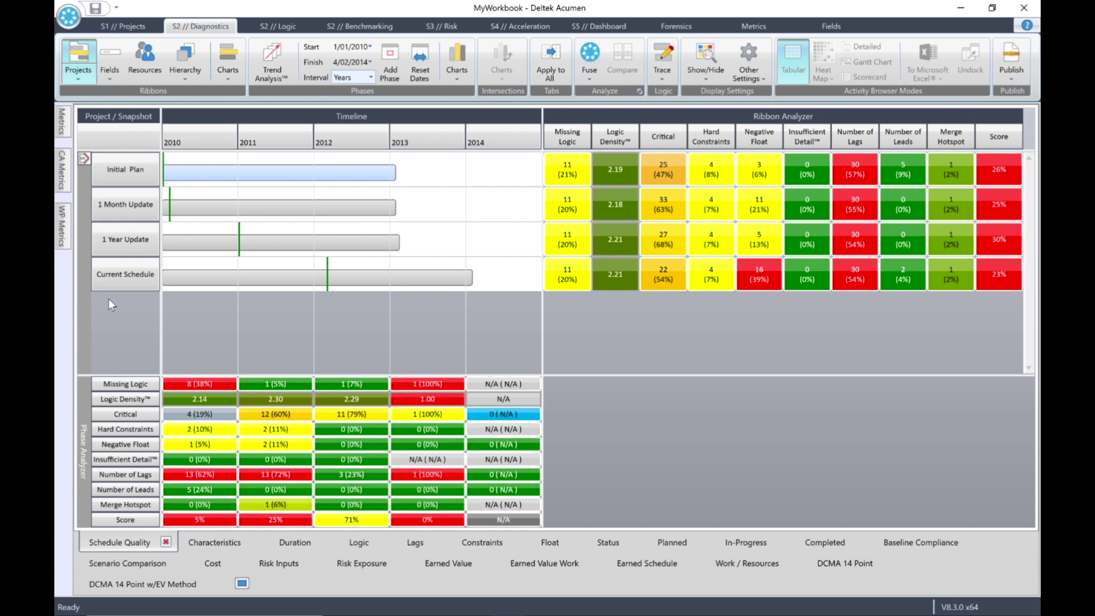
- Benchmark all snapshots against 1 Month Update based on the metric primary formula and review the Number of Leads indicators
{"action": "left_click", "coordinate": [120, 207]}
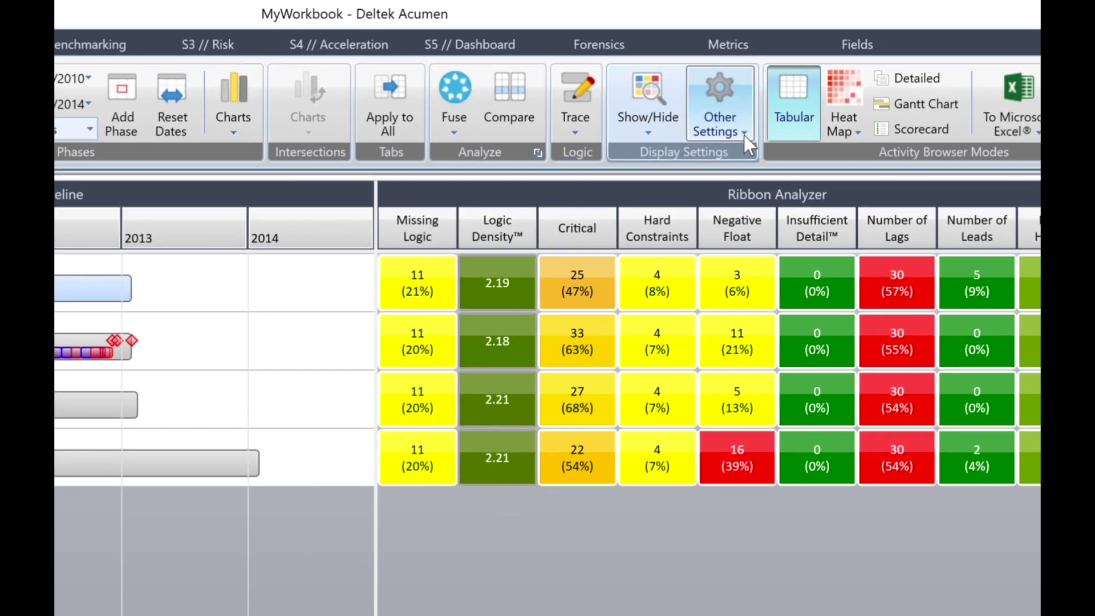
{"action": "left_click", "coordinate": [763, 79]}
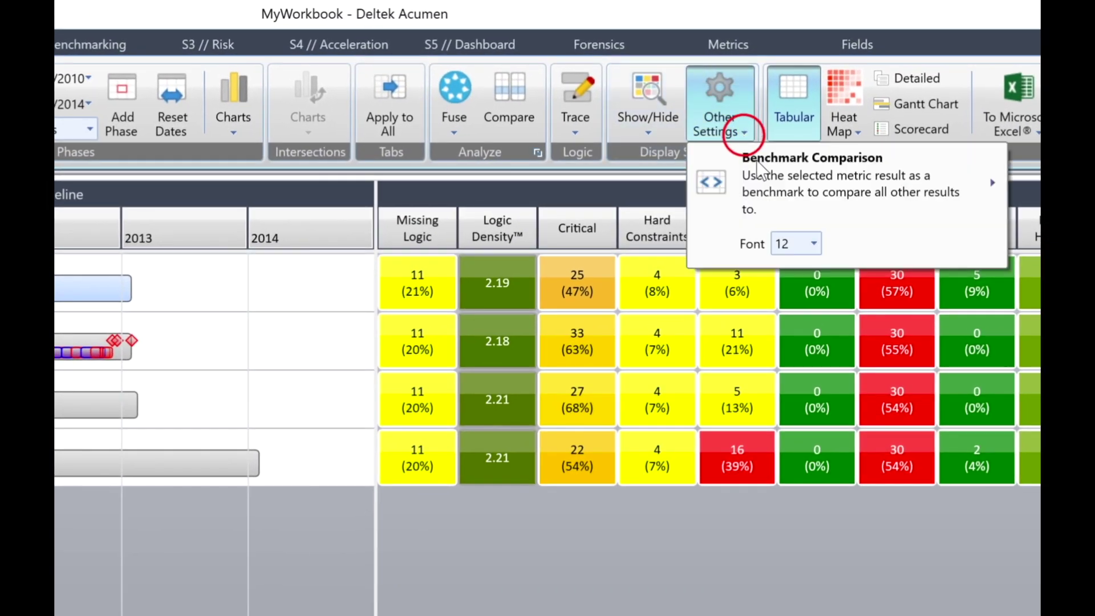
{"action": "mouse_move", "coordinate": [768, 167]}
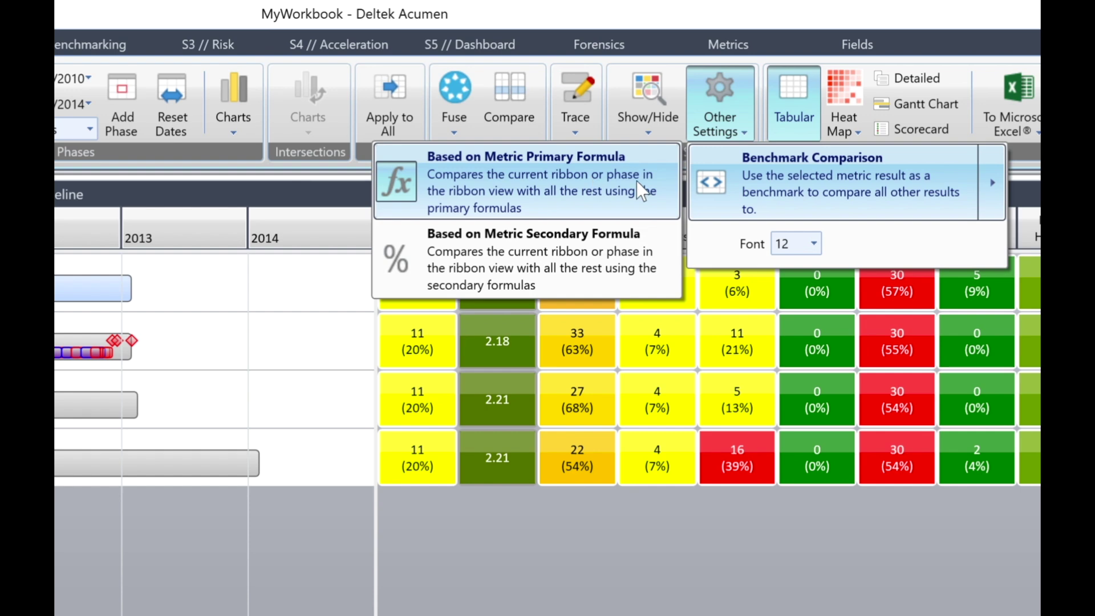
{"action": "left_click", "coordinate": [852, 176]}
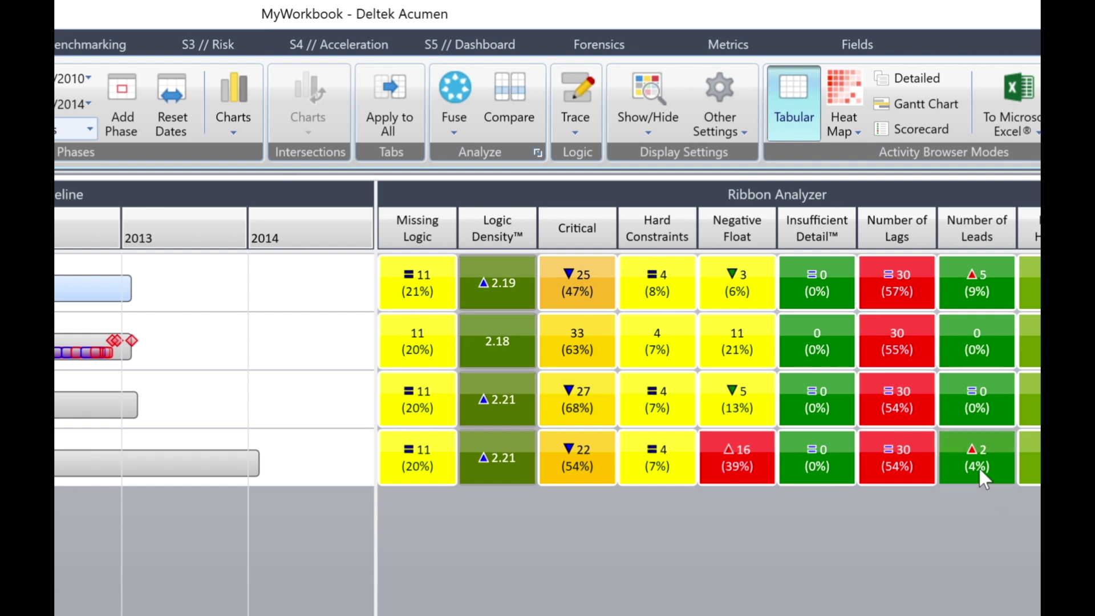
{"action": "mouse_move", "coordinate": [985, 473]}
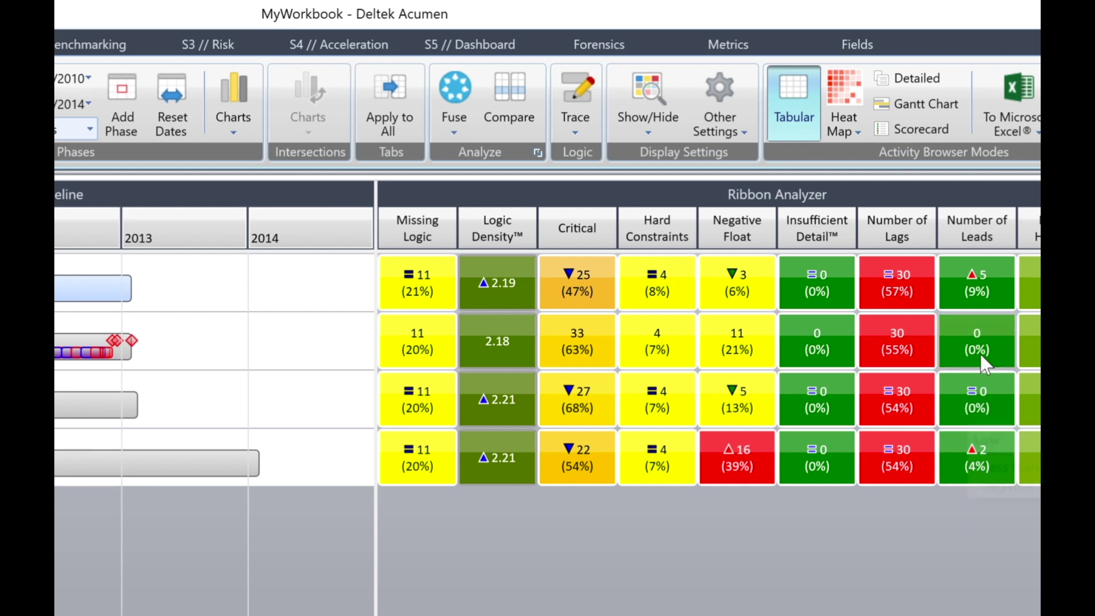
{"action": "mouse_move", "coordinate": [981, 353]}
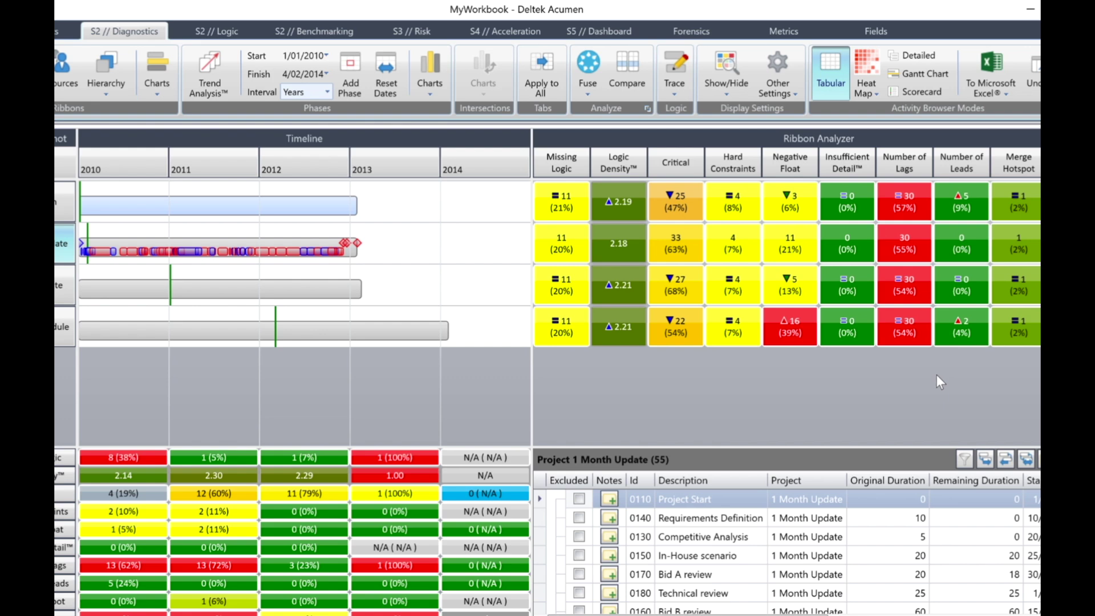
- Benchmark the other yearly phases against 2012 and review the Number of Lags indicators in the Phase Analyzer
{"action": "left_click", "coordinate": [289, 163]}
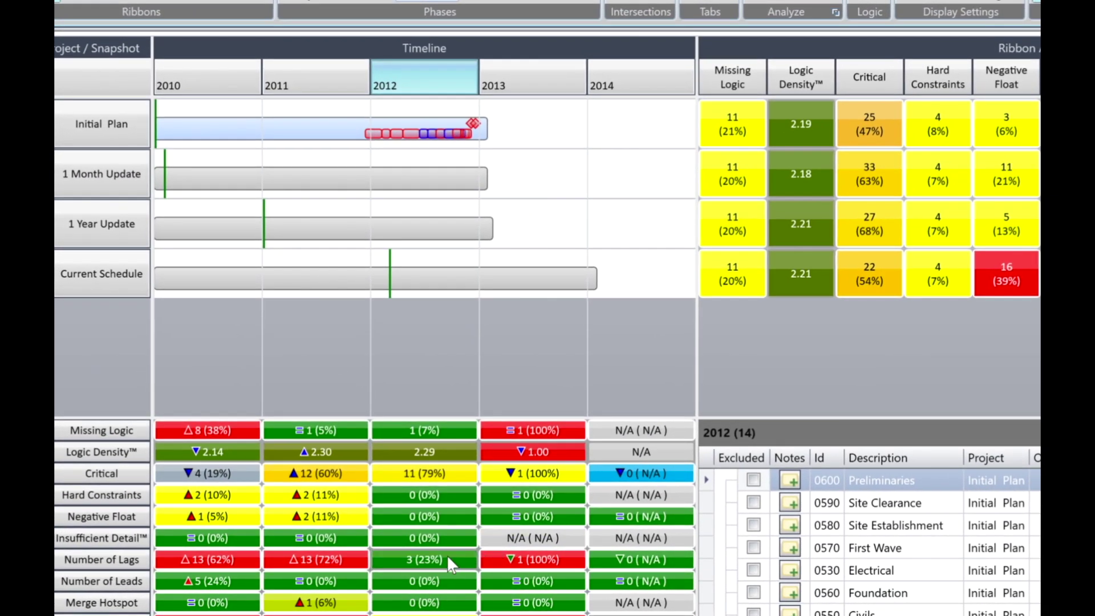
{"action": "mouse_move", "coordinate": [347, 565]}
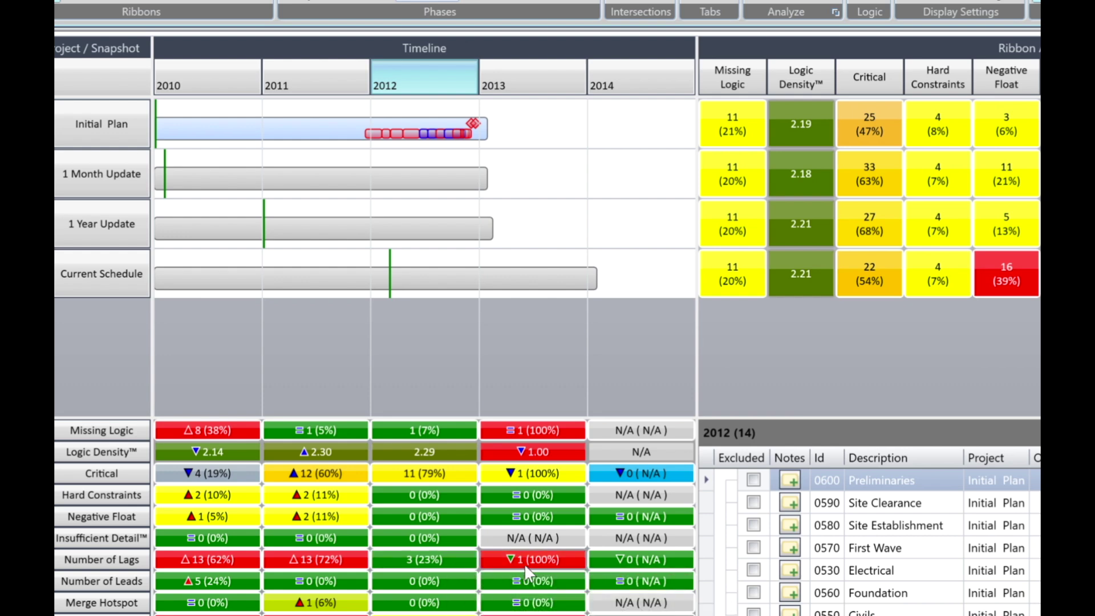
{"action": "mouse_move", "coordinate": [552, 564]}
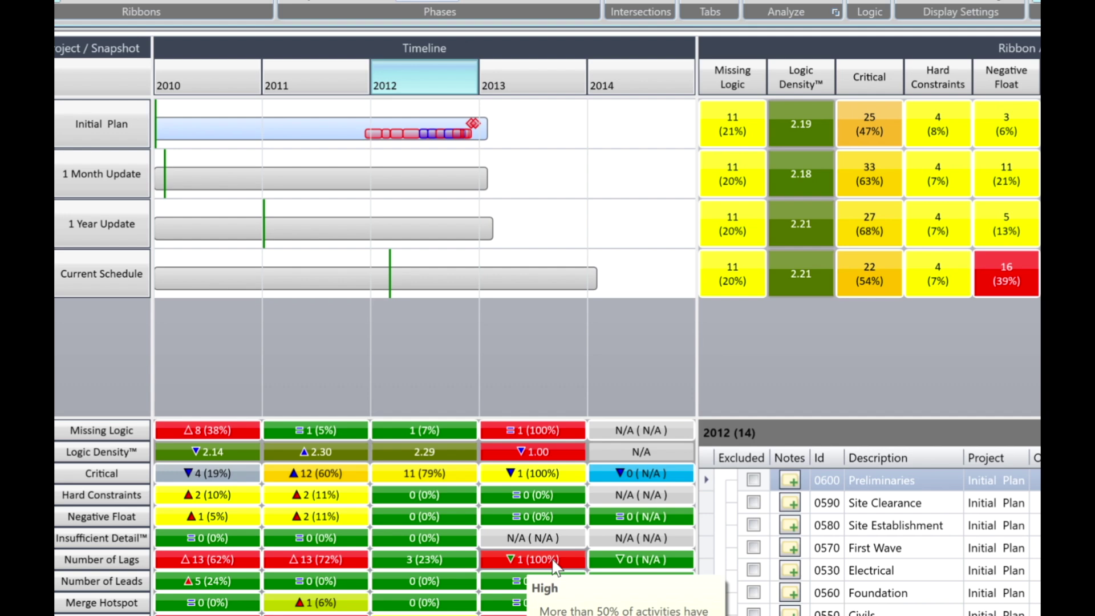
{"action": "mouse_move", "coordinate": [444, 563]}
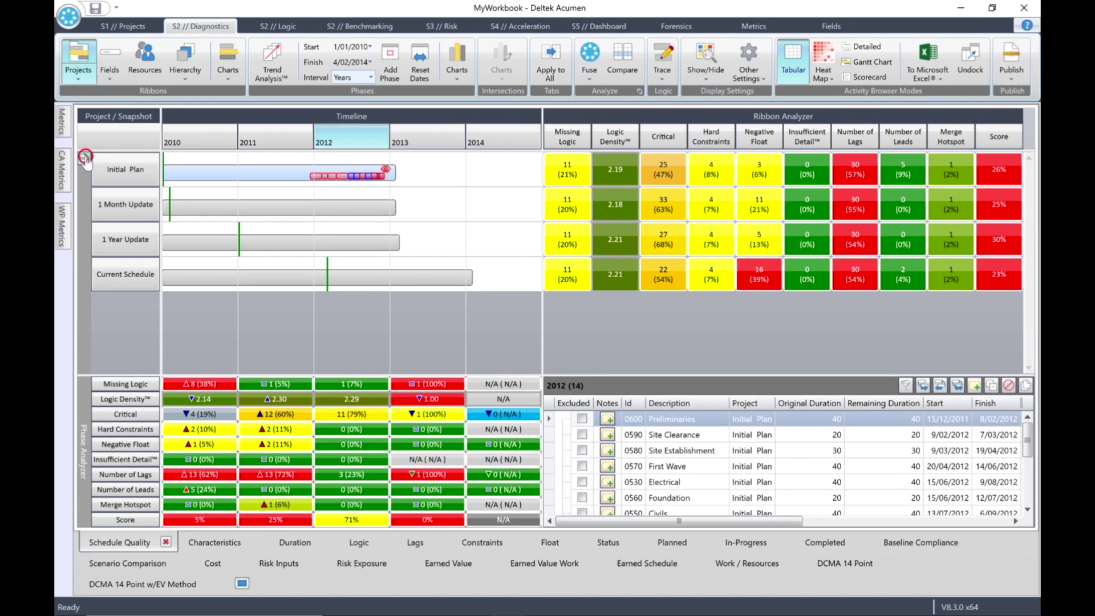
- Reset the benchmarked view to the project ribbons, save the workbook and rerun Fuse
{"action": "left_click", "coordinate": [85, 159]}
{"action": "left_click", "coordinate": [78, 54]}
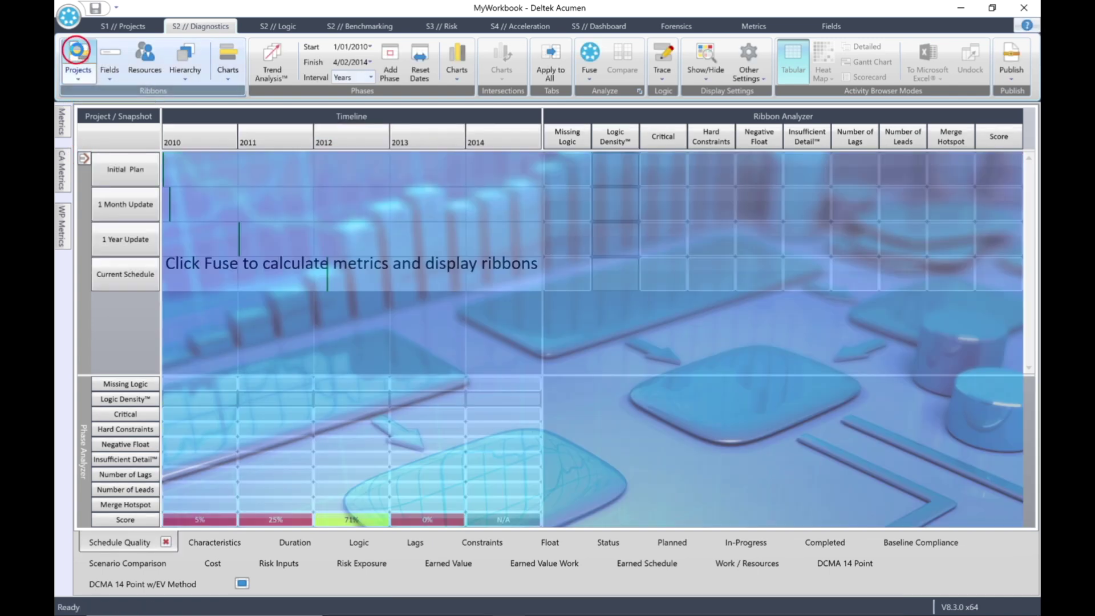
{"action": "left_click", "coordinate": [95, 8]}
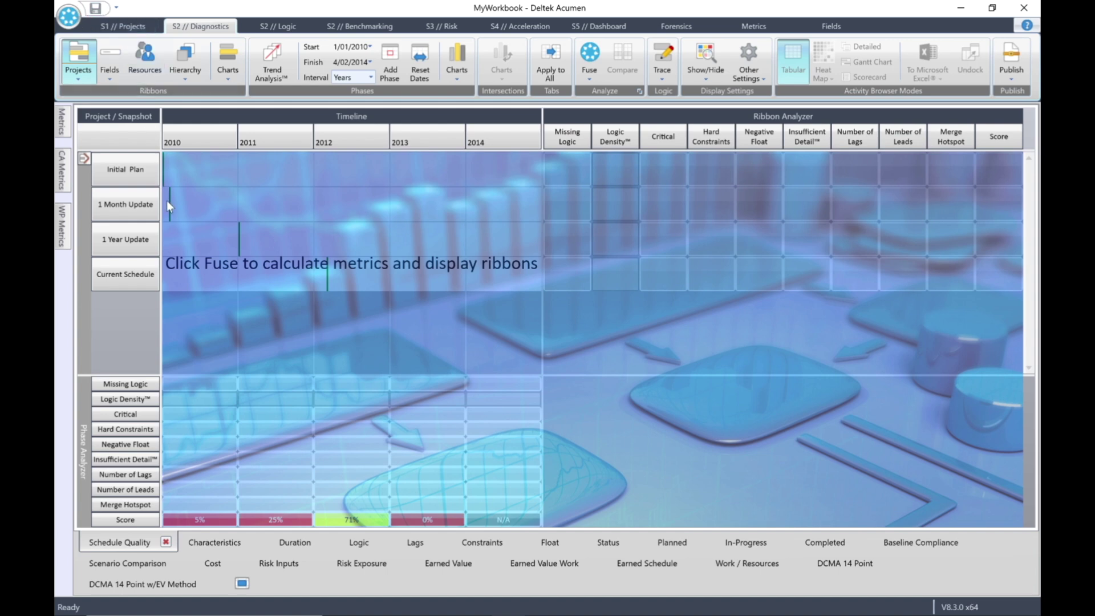
{"action": "left_click", "coordinate": [590, 54]}
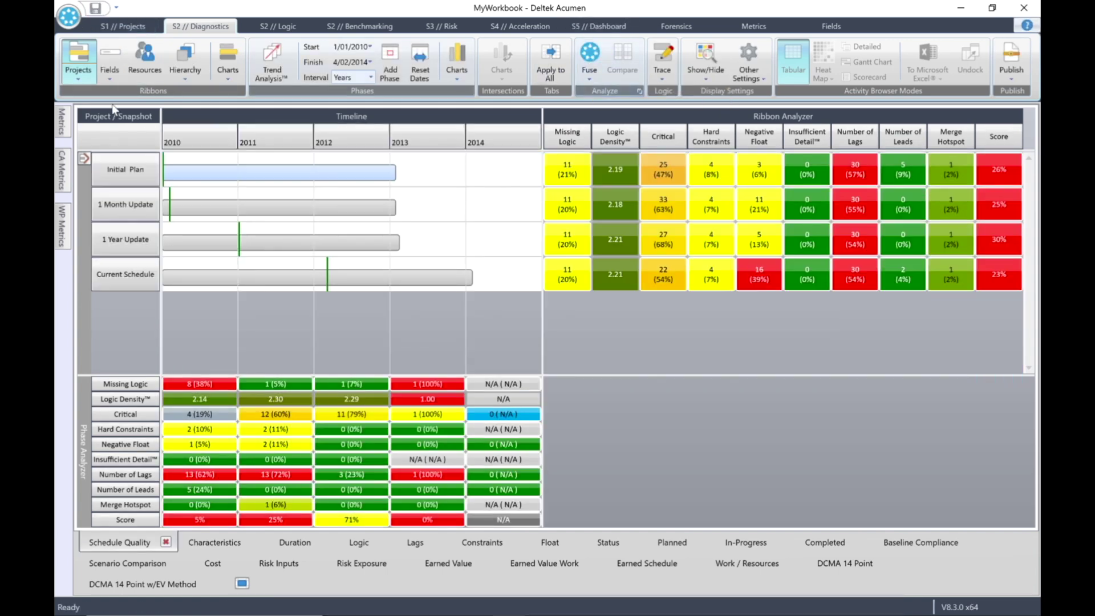
- Close MyWorkbook and save its changes
{"action": "left_click", "coordinate": [67, 19]}
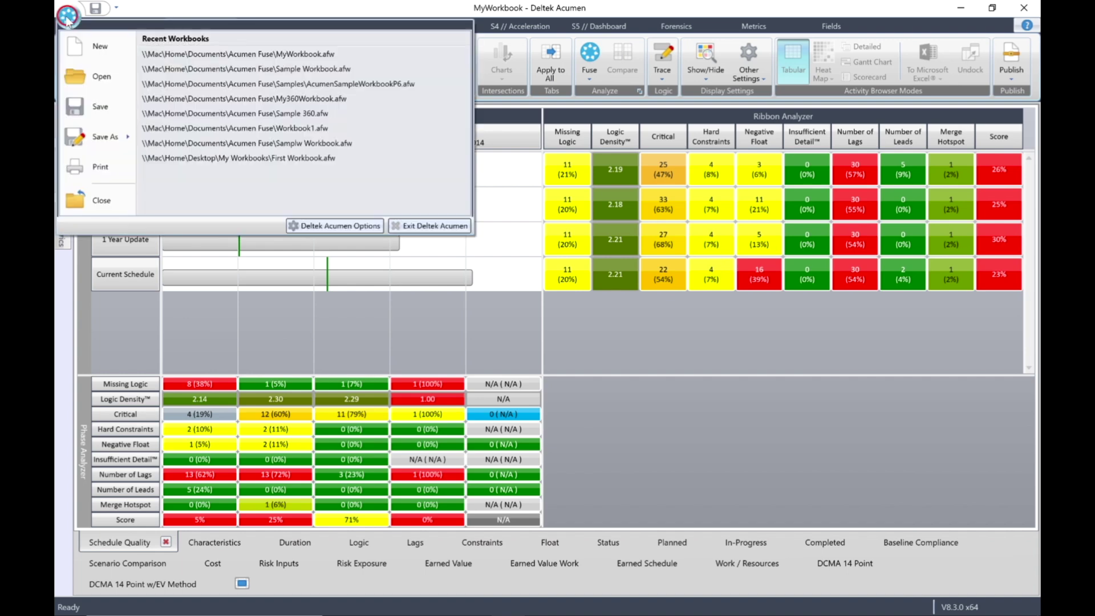
{"action": "left_click", "coordinate": [86, 193]}
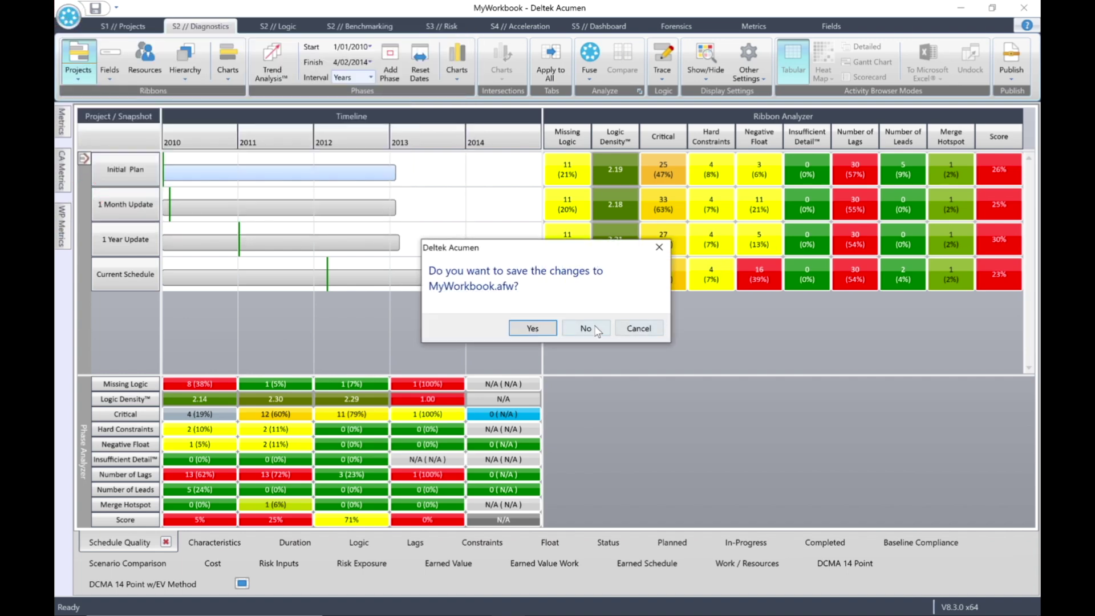
{"action": "left_click", "coordinate": [532, 329]}
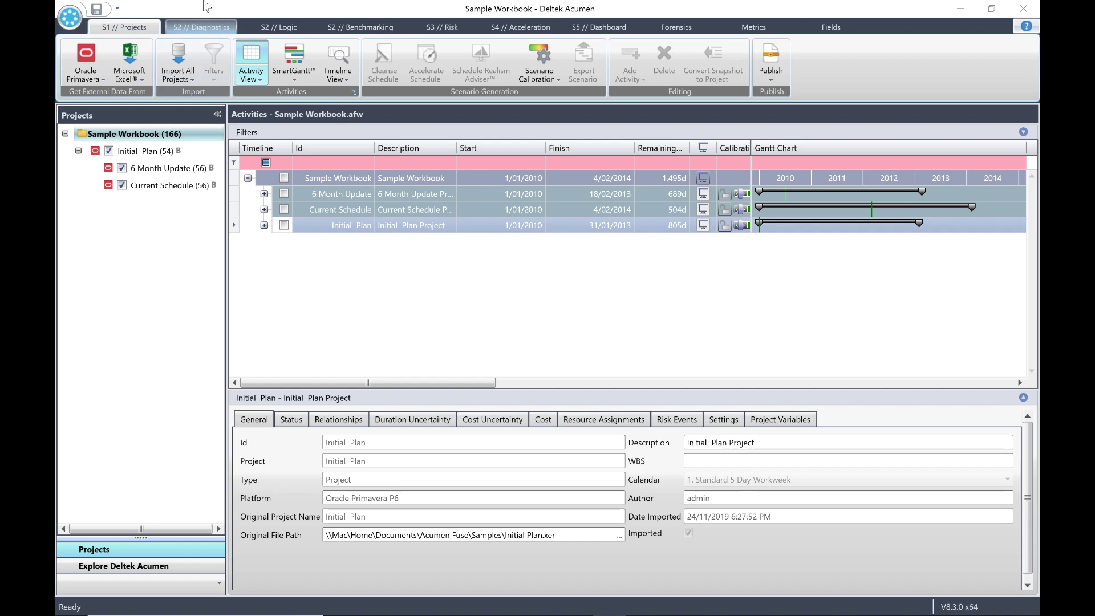
- Calculate the diagnostics ribbons of Sample Workbook with Fuse and display the activities of the Initial Plan
{"action": "left_click", "coordinate": [196, 27]}
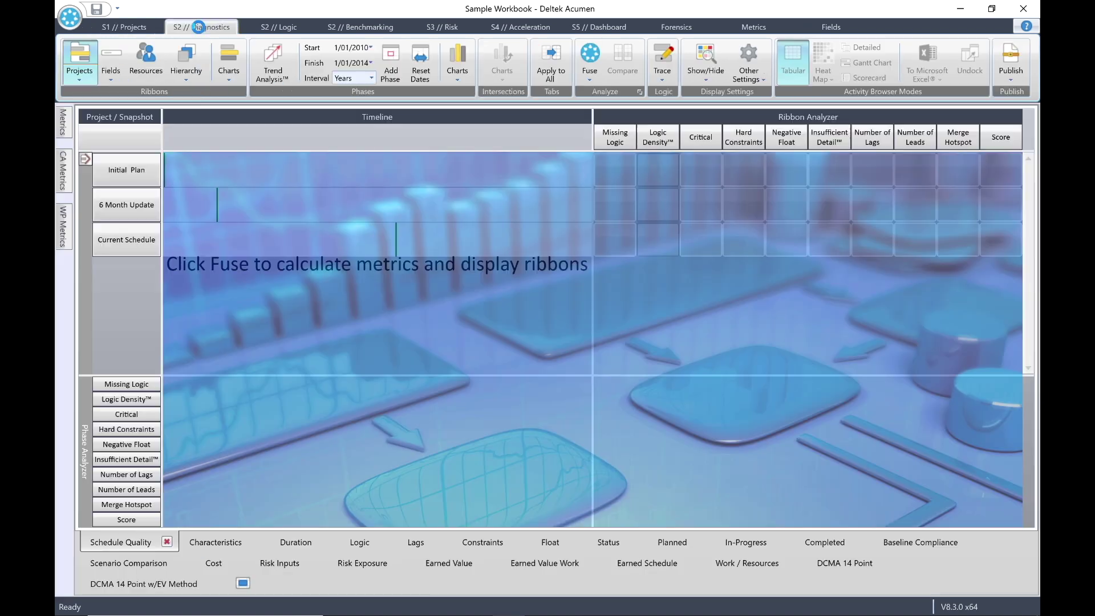
{"action": "left_click", "coordinate": [588, 57]}
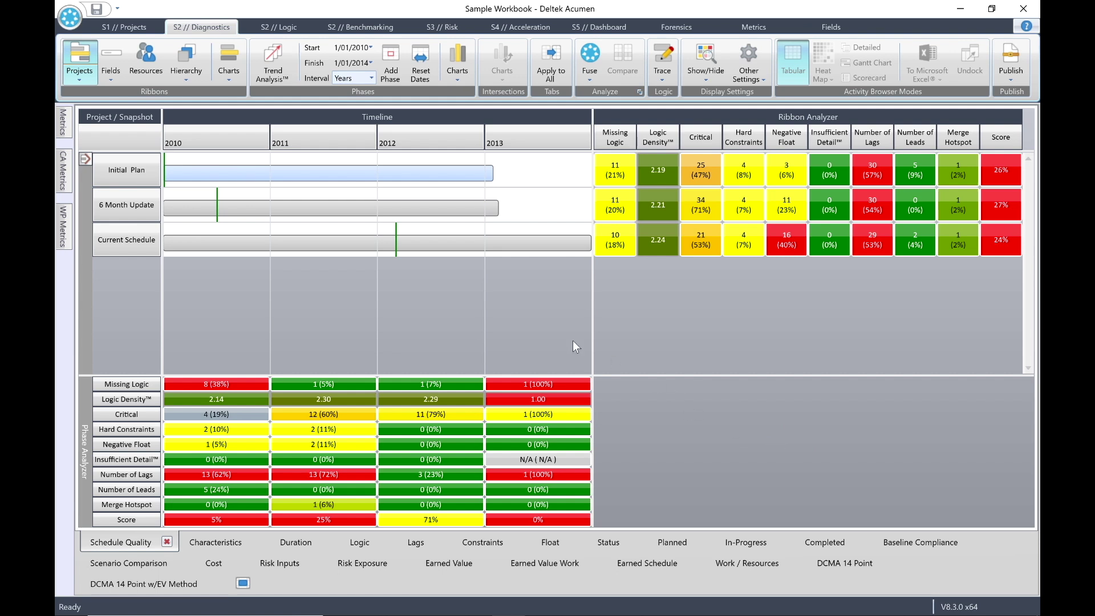
{"action": "left_click", "coordinate": [119, 179]}
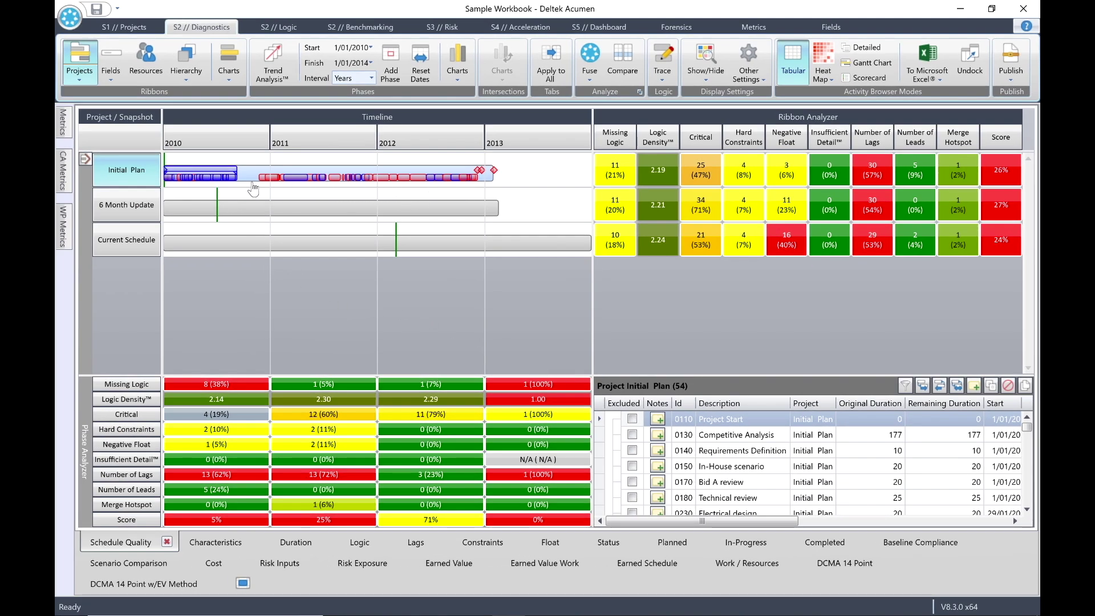
{"action": "mouse_move", "coordinate": [146, 182]}
- Clear the Initial Plan activity display and drill into the 6 Month Update snapshot
{"action": "left_click", "coordinate": [85, 160]}
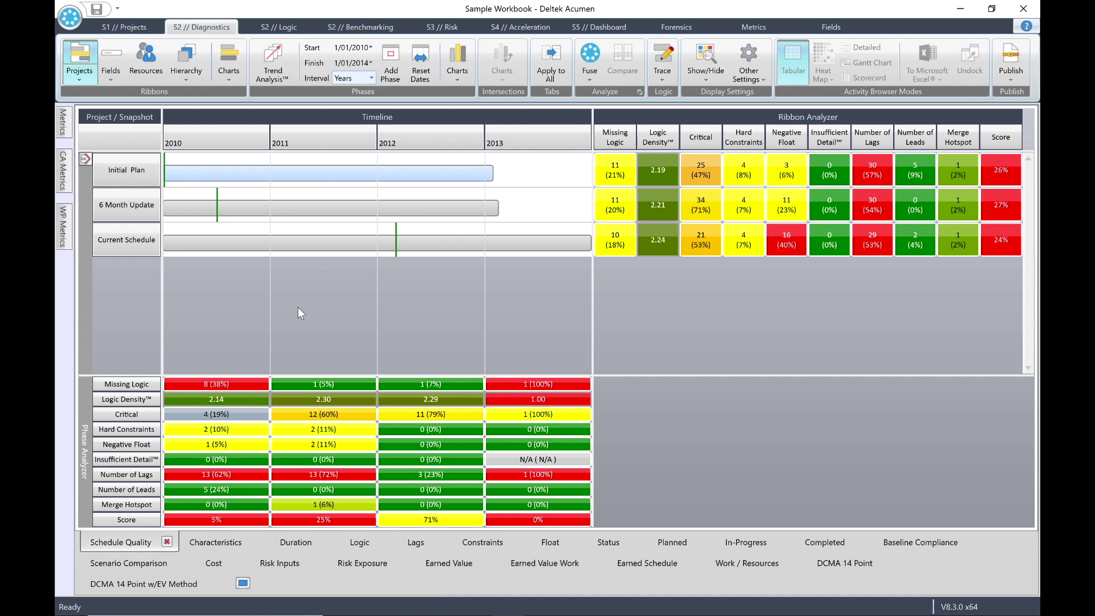
{"action": "left_click", "coordinate": [140, 199]}
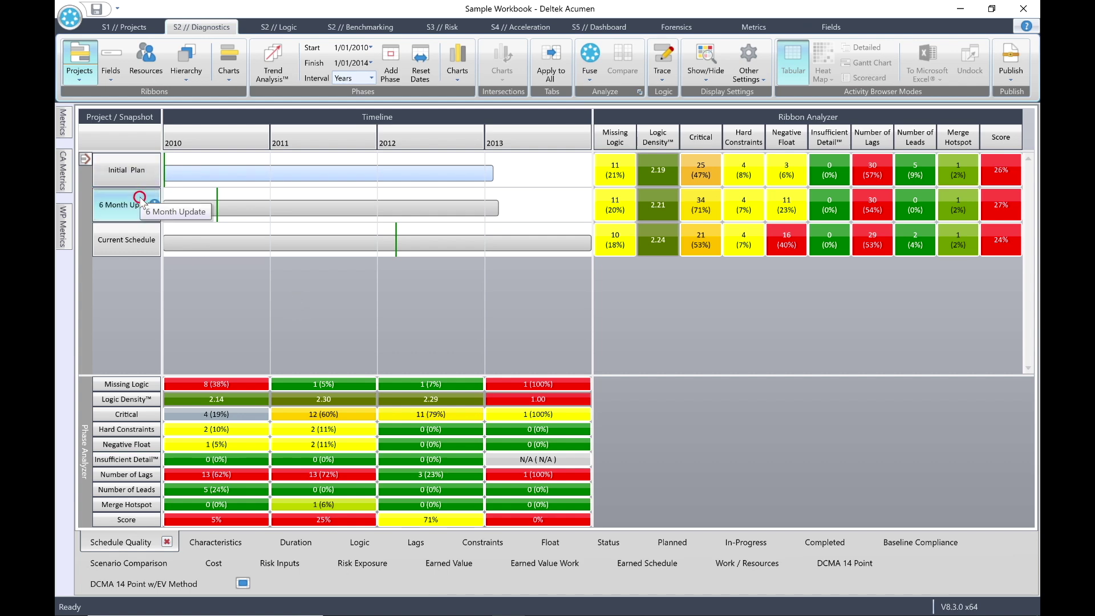
{"action": "double_click", "coordinate": [140, 199]}
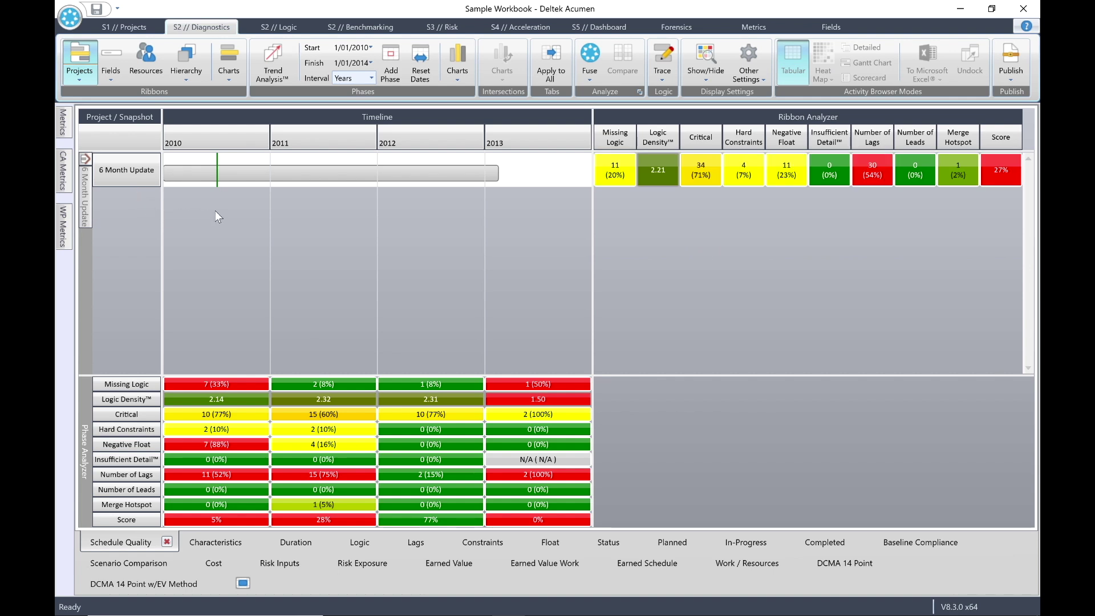
- Group the 6 Month Update ribbons by resource, calculate them with Fuse and display CONTRACTOR B's activities
{"action": "left_click", "coordinate": [144, 57]}
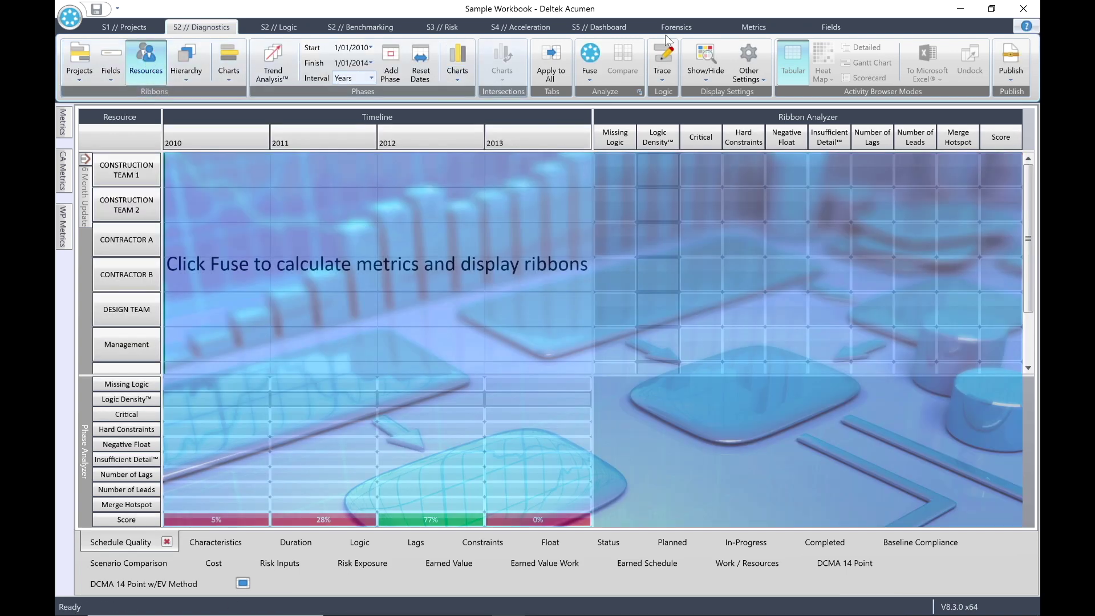
{"action": "left_click", "coordinate": [590, 46]}
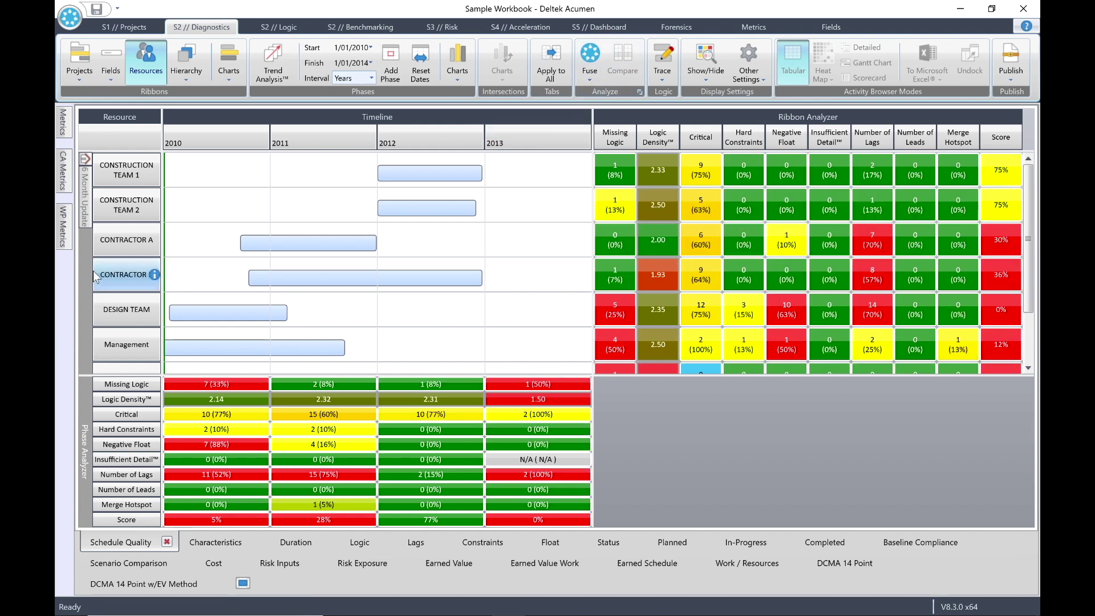
{"action": "left_click", "coordinate": [121, 270]}
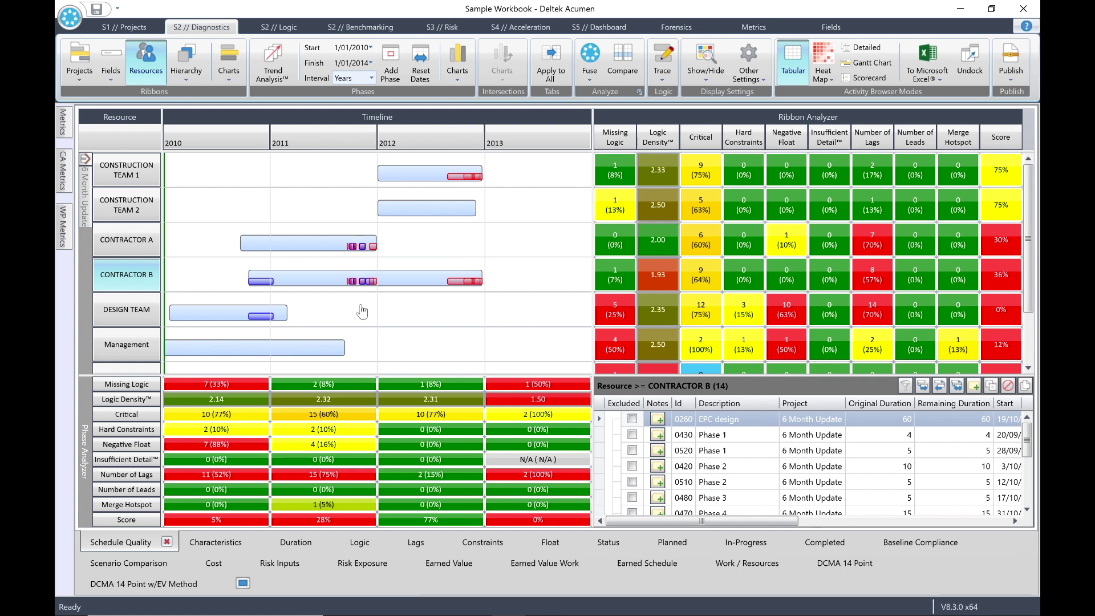
- Display the activities of the 2012 phase, narrowed to CONTRACTOR B's activities in 2012
{"action": "mouse_move", "coordinate": [454, 132]}
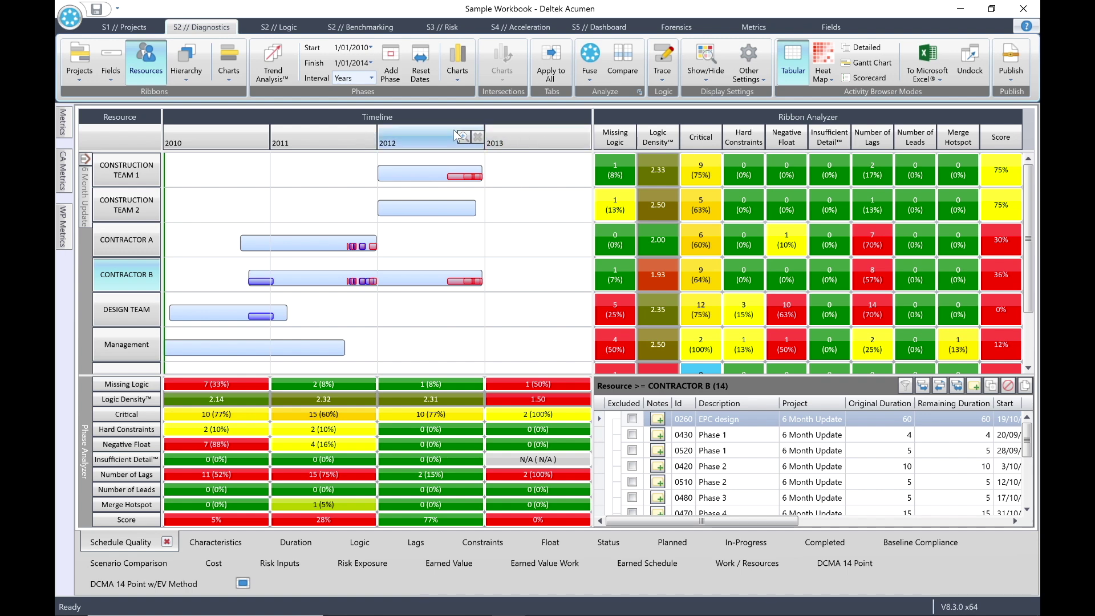
{"action": "left_click", "coordinate": [416, 139]}
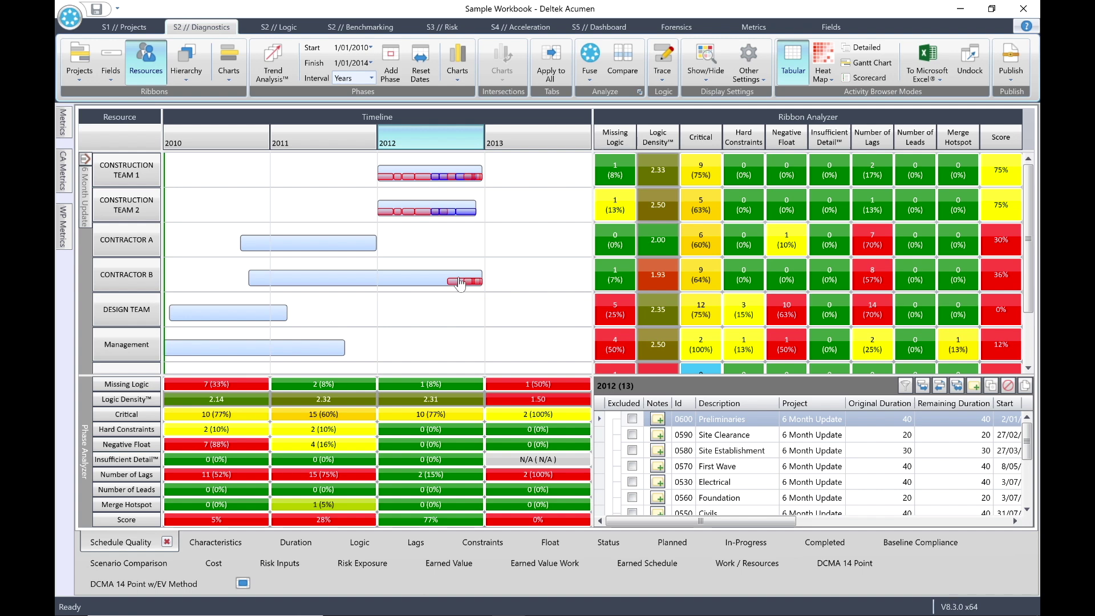
{"action": "left_click", "coordinate": [460, 283]}
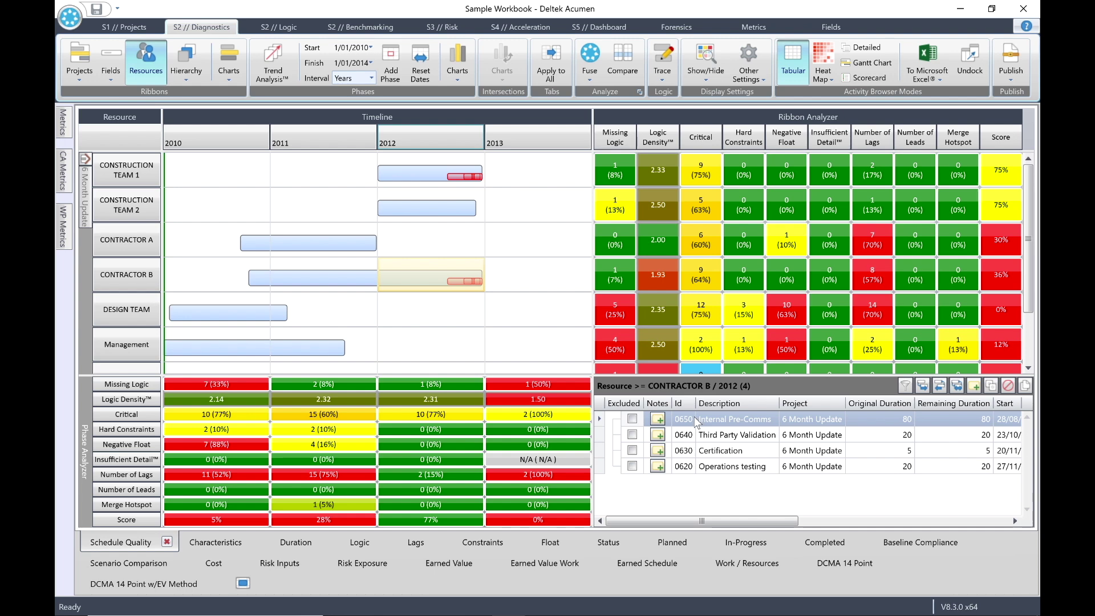
- Group the ribbons by the Activity Status field, calculate them with Fuse and display the Complete activities
{"action": "left_click", "coordinate": [107, 73]}
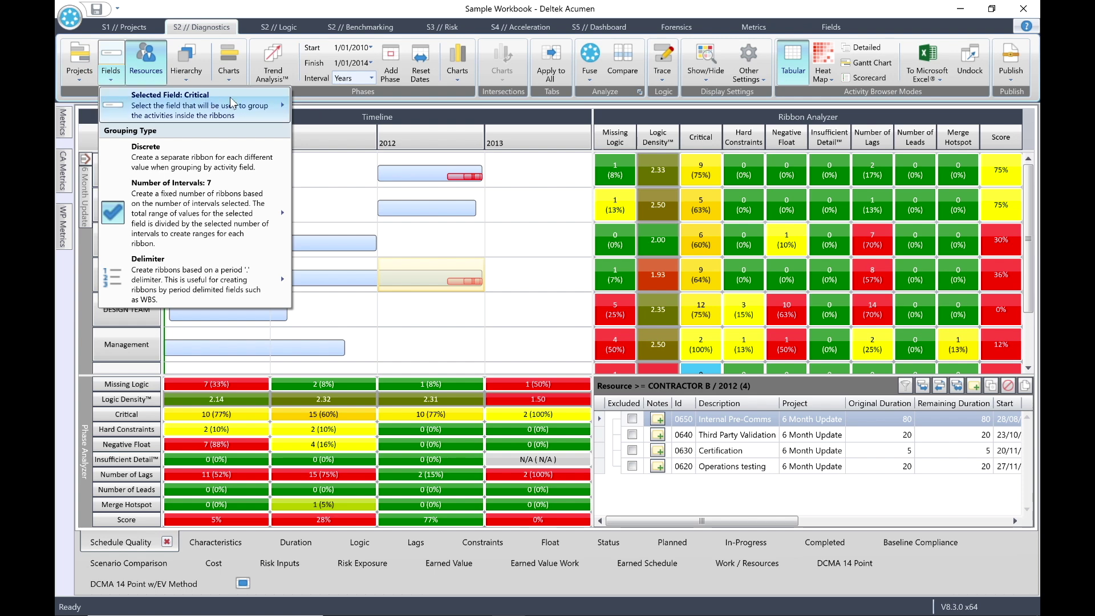
{"action": "left_click", "coordinate": [230, 96]}
{"action": "mouse_move", "coordinate": [328, 93]}
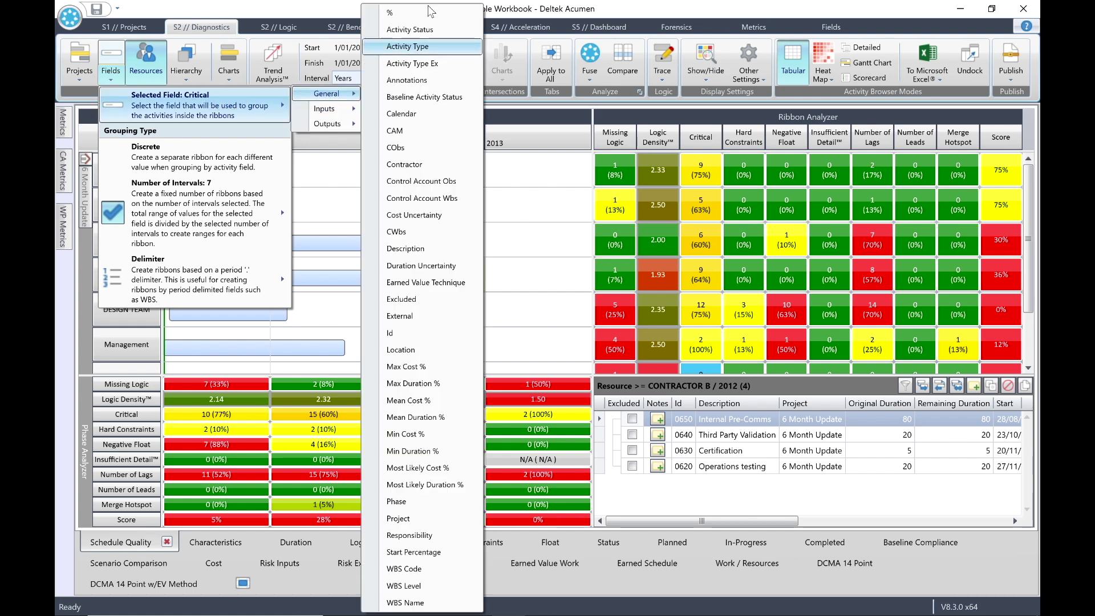
{"action": "left_click", "coordinate": [410, 29]}
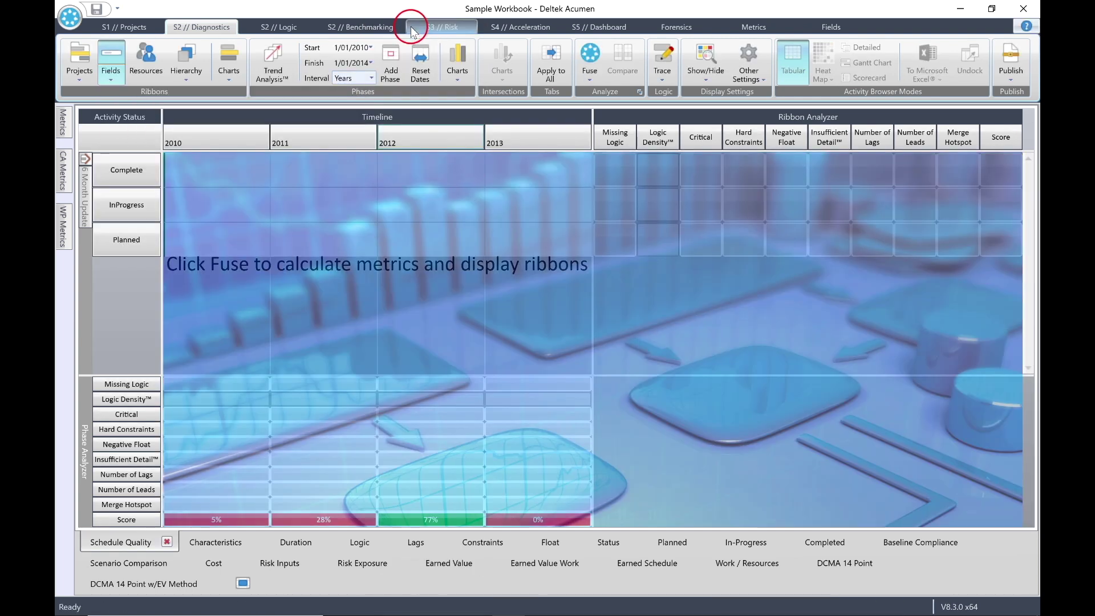
{"action": "left_click", "coordinate": [589, 59]}
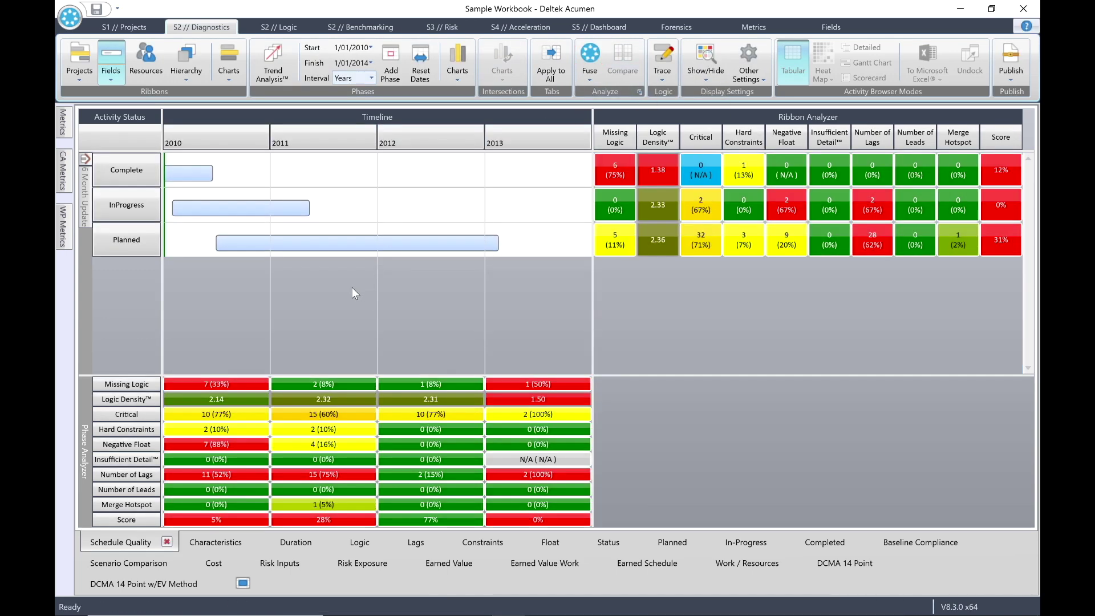
{"action": "left_click", "coordinate": [108, 168]}
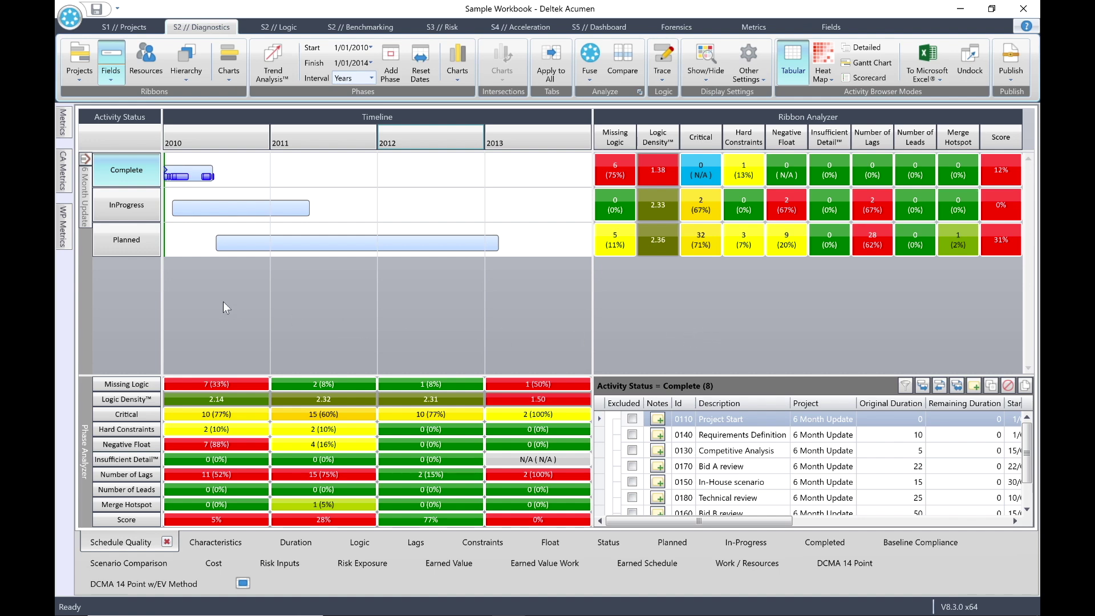
- Add the Completed On-Schedule metric from the Advanced Completed group to the ribbon and phase intersections and calculate it with Fuse
{"action": "left_click", "coordinate": [64, 123]}
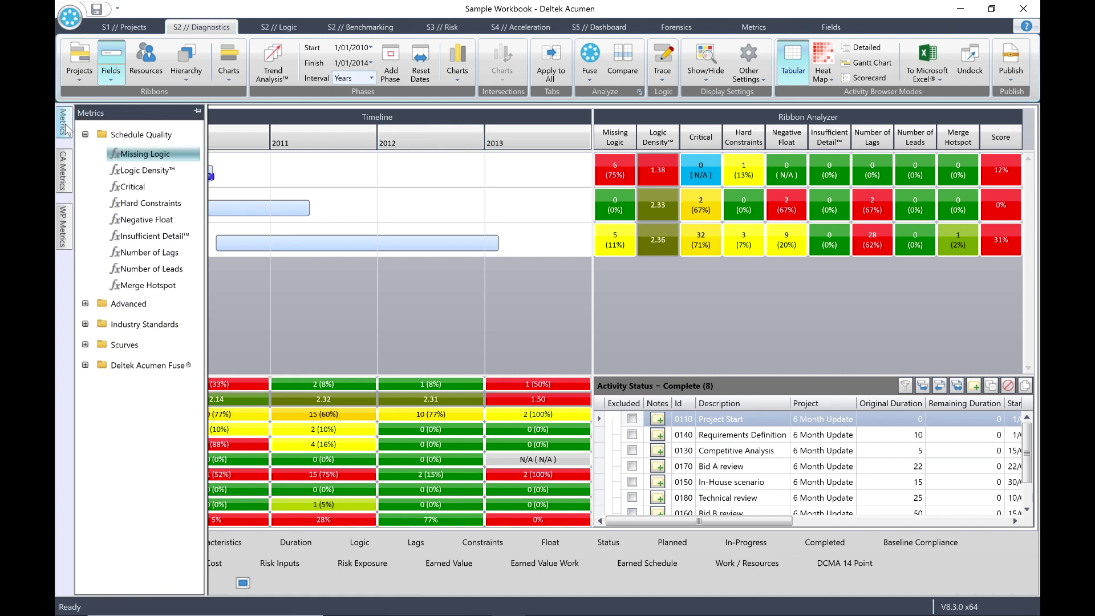
{"action": "left_click", "coordinate": [85, 303]}
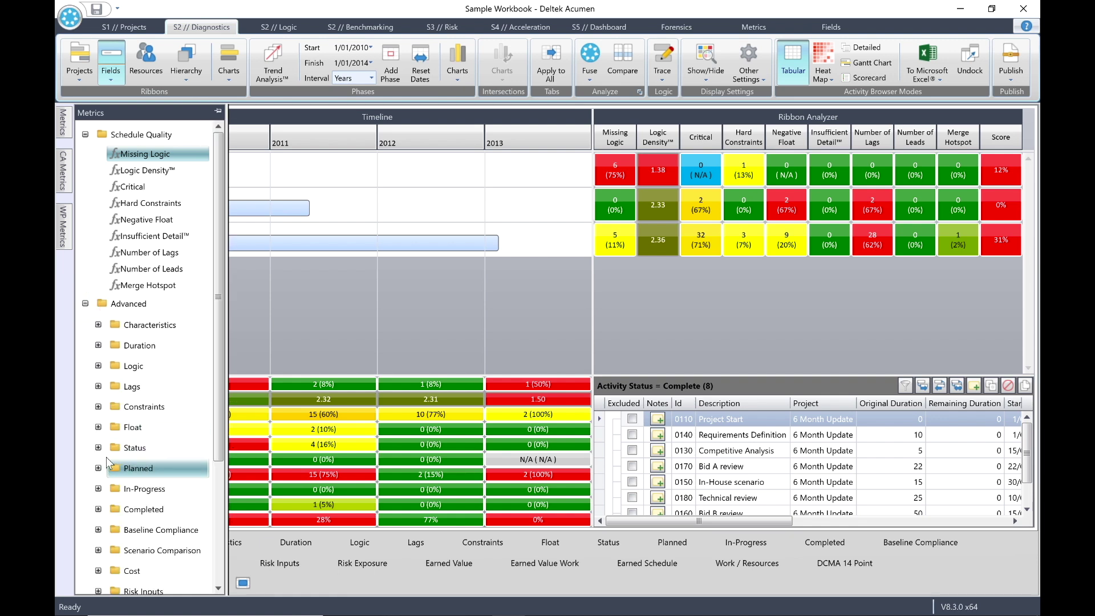
{"action": "left_click", "coordinate": [98, 509]}
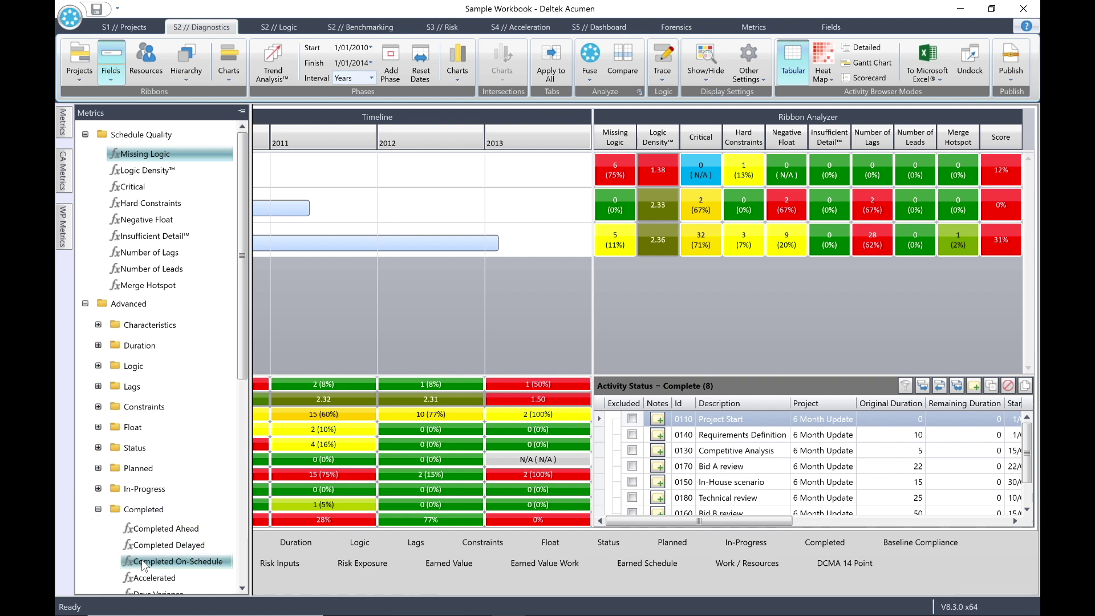
{"action": "right_click", "coordinate": [143, 563]}
{"action": "left_click", "coordinate": [199, 533]}
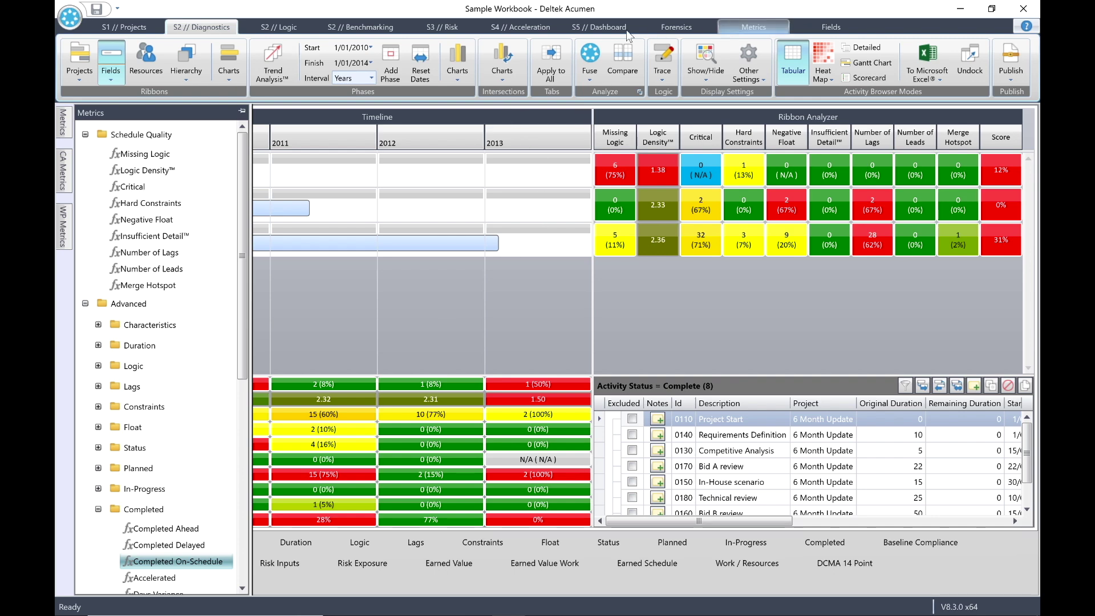
{"action": "left_click", "coordinate": [590, 53]}
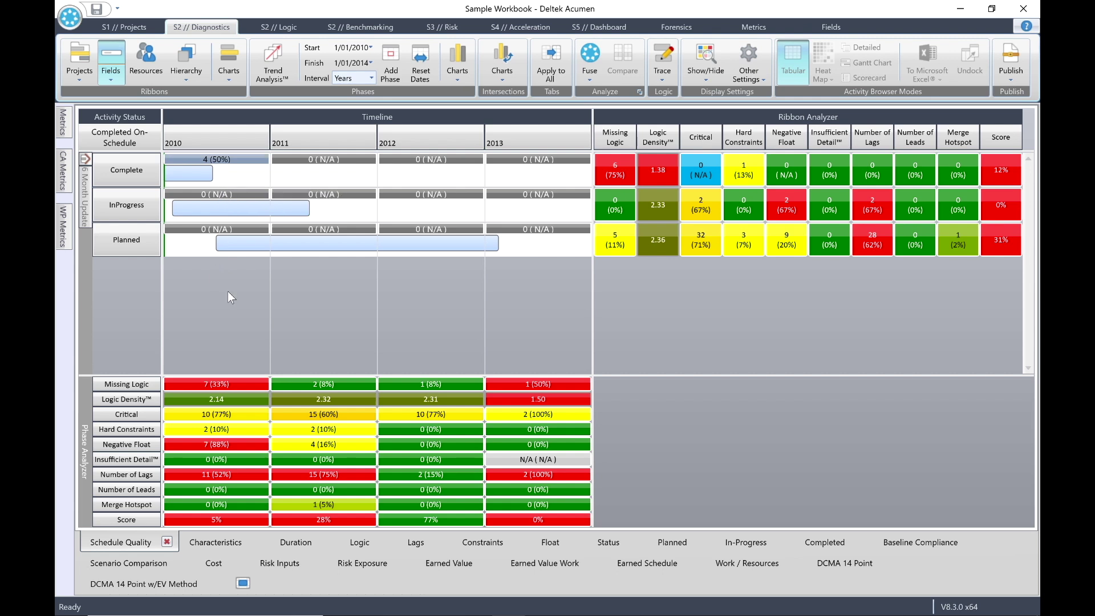
- Display the Complete activities that were completed on schedule in 2010, and remove the Completed On-Schedule intersection metric
{"action": "left_click", "coordinate": [234, 160]}
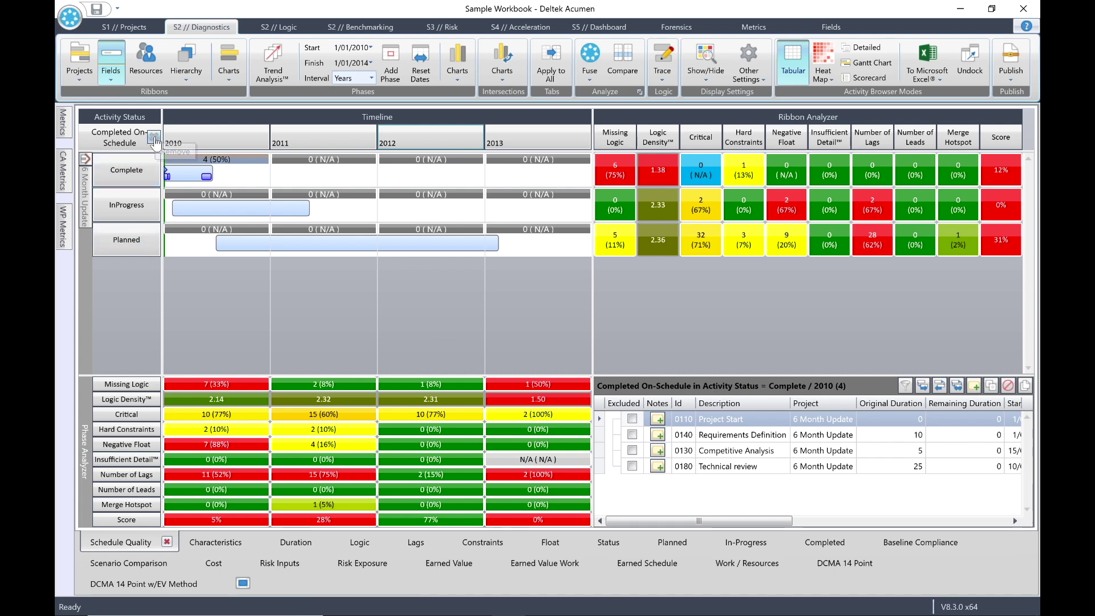
{"action": "left_click", "coordinate": [154, 139]}
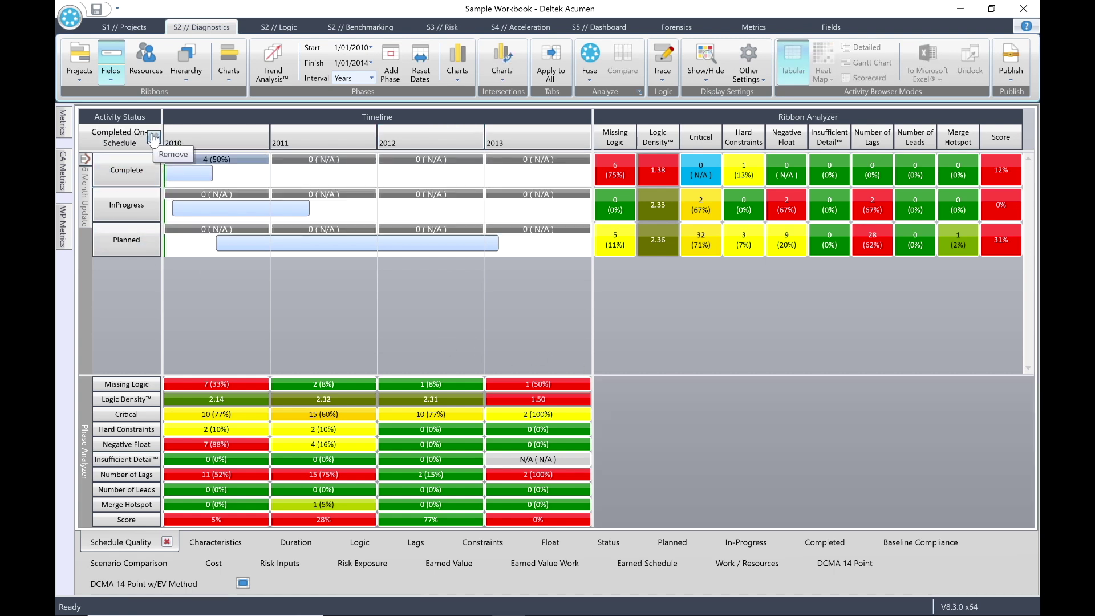
{"action": "left_click", "coordinate": [155, 138]}
- Group the ribbons by project, calculate them with Fuse and display the Hard Constraints activities of 6 Month Update
{"action": "left_click", "coordinate": [79, 63]}
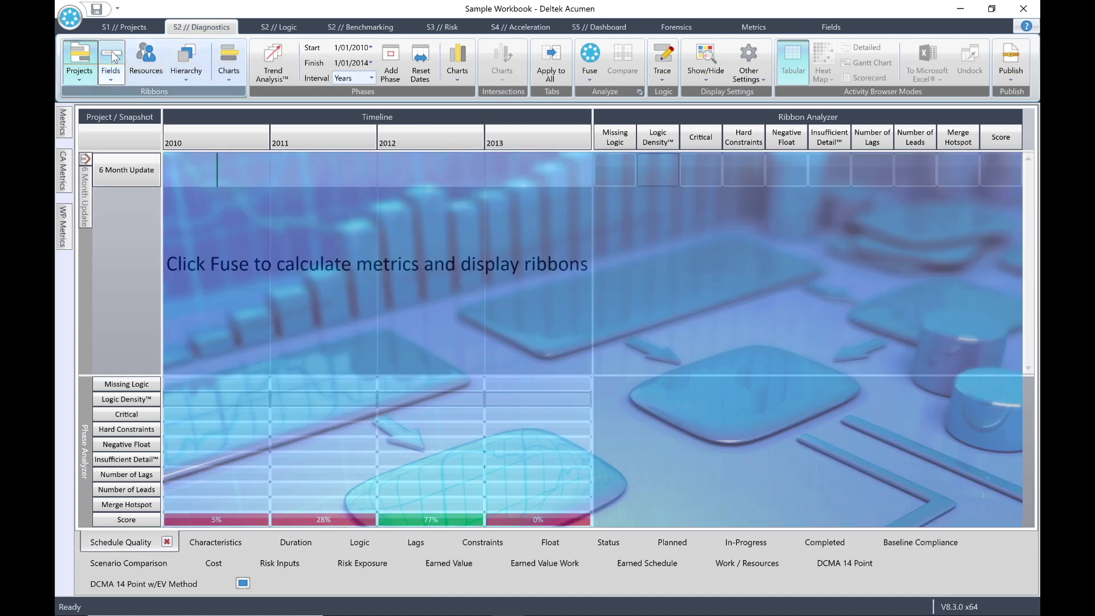
{"action": "left_click", "coordinate": [590, 54]}
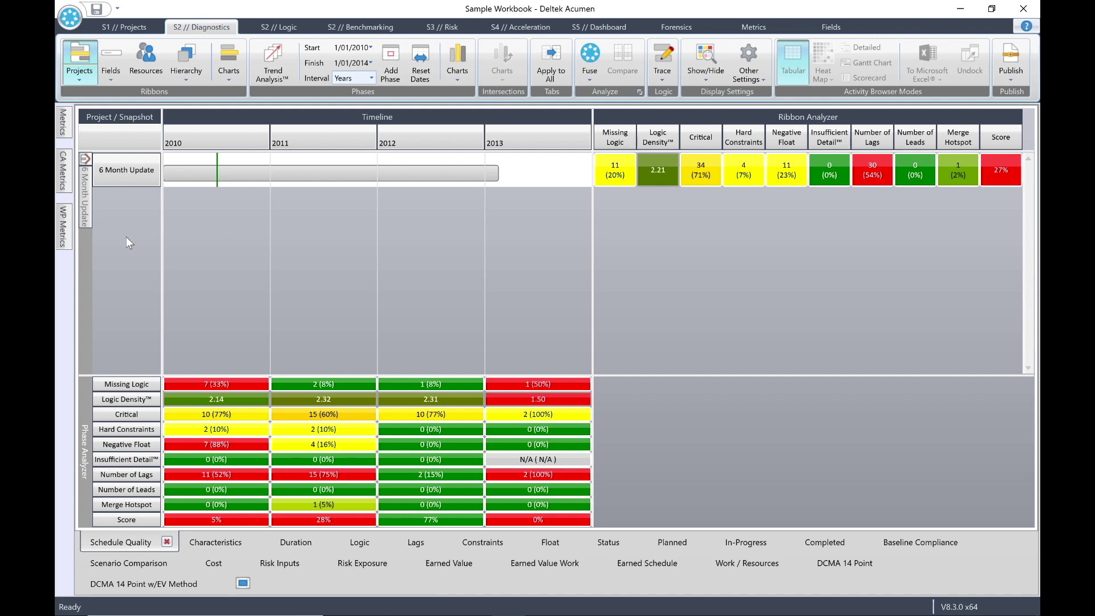
{"action": "left_click", "coordinate": [749, 174]}
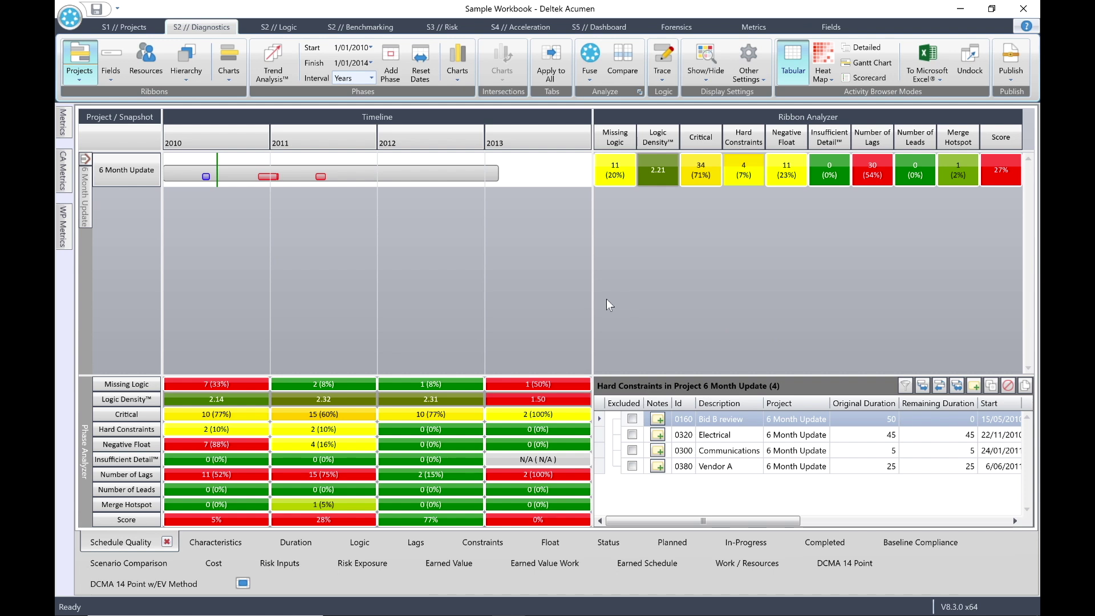
- Display the Critical activities of the 2012 phase and save them as a filter named Critical in 2012
{"action": "mouse_move", "coordinate": [439, 150]}
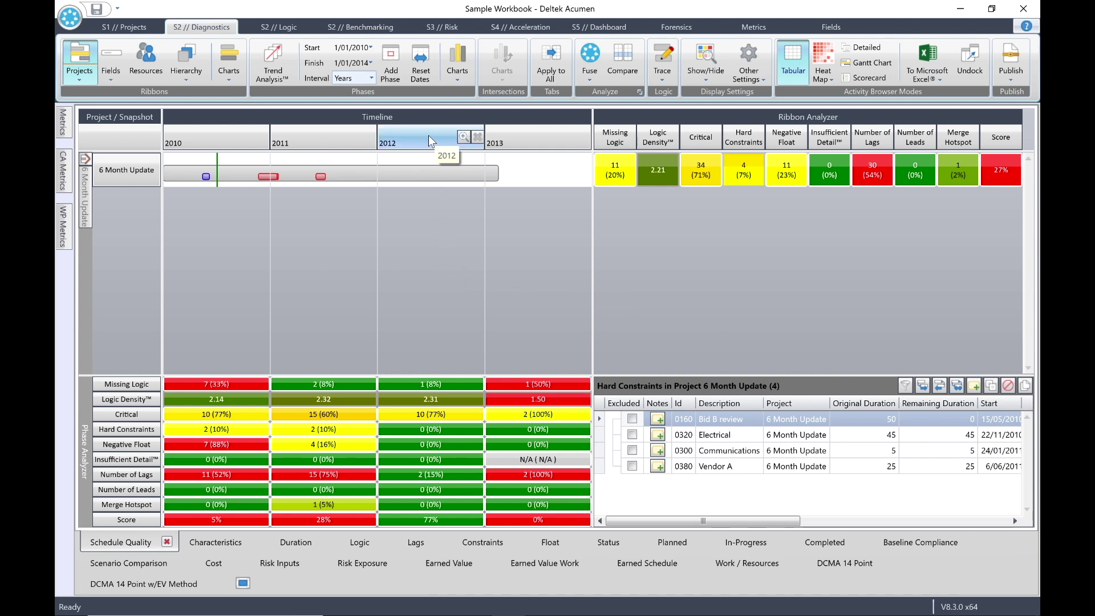
{"action": "left_click", "coordinate": [428, 411]}
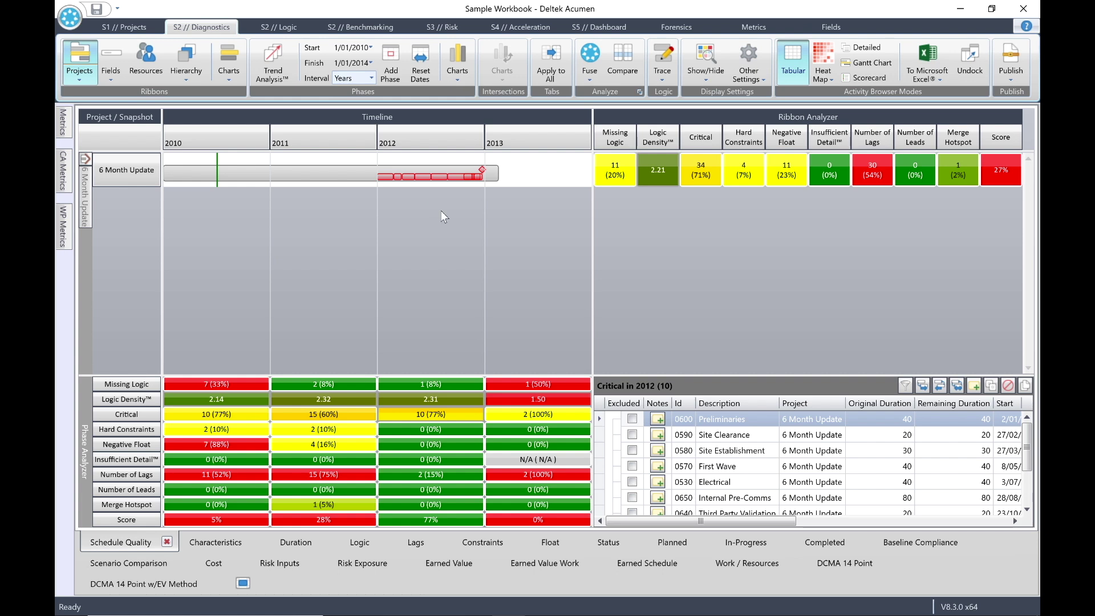
{"action": "left_click", "coordinate": [906, 386]}
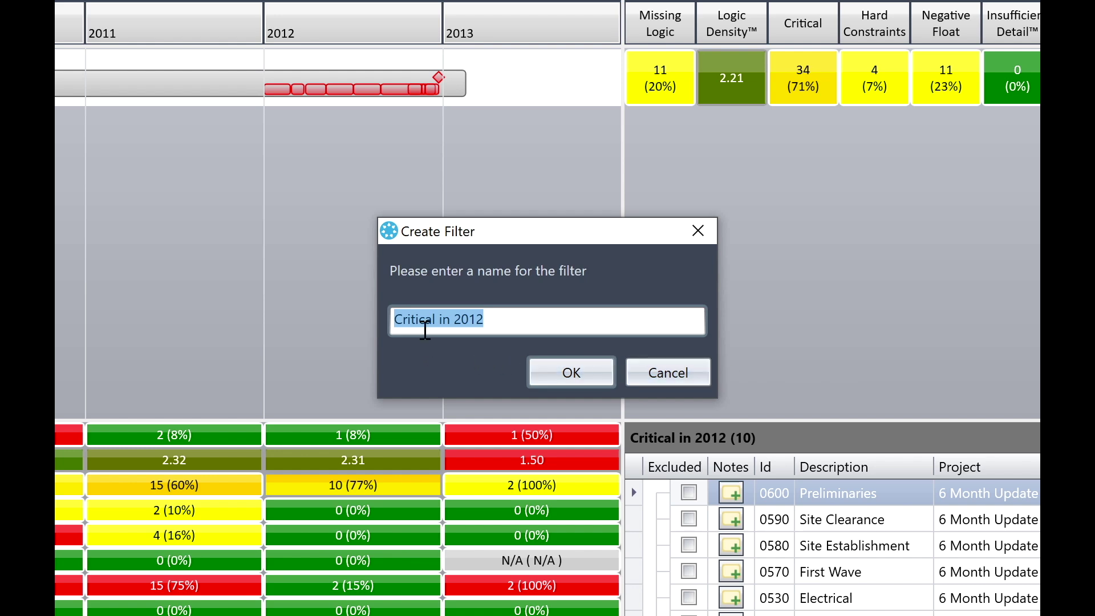
{"action": "left_click", "coordinate": [578, 376]}
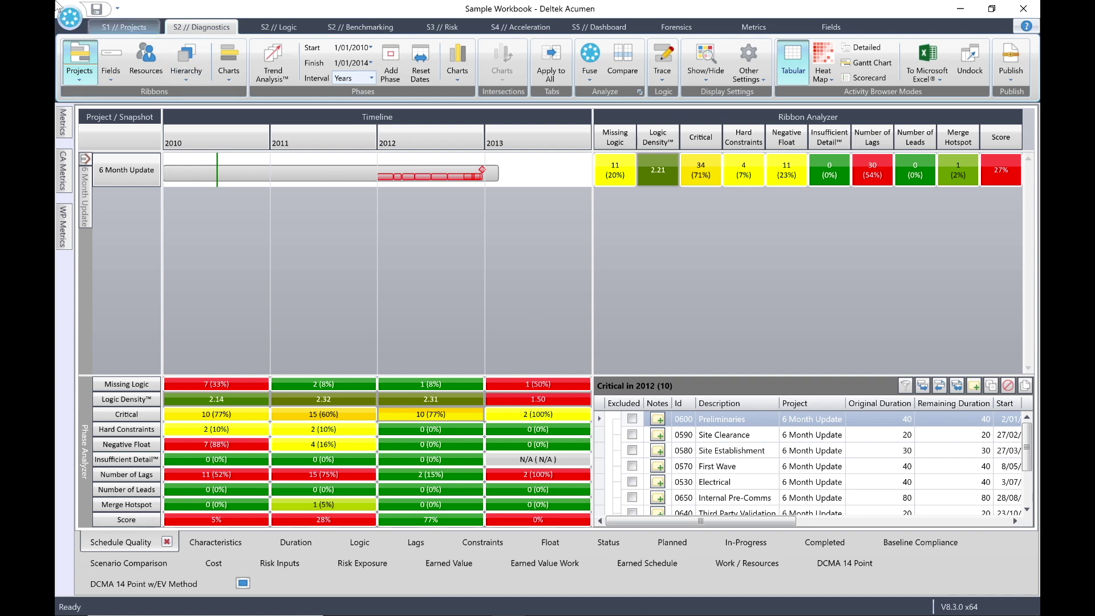
- Delete the Critical in 2012 filter from the SmartGantt configuration of the projects view
{"action": "left_click", "coordinate": [132, 28]}
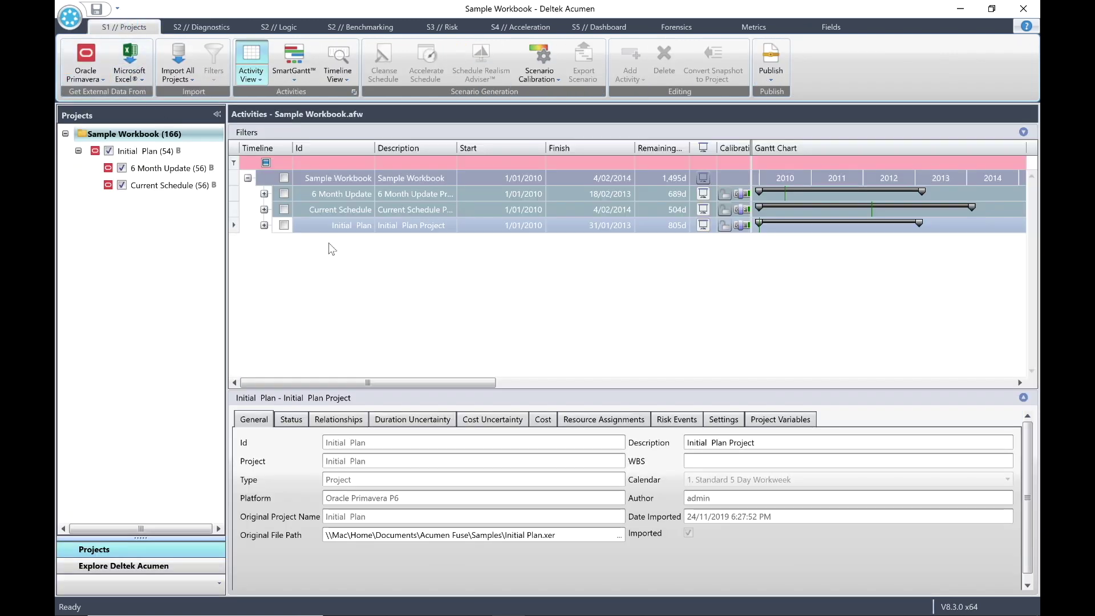
{"action": "left_click", "coordinate": [354, 92]}
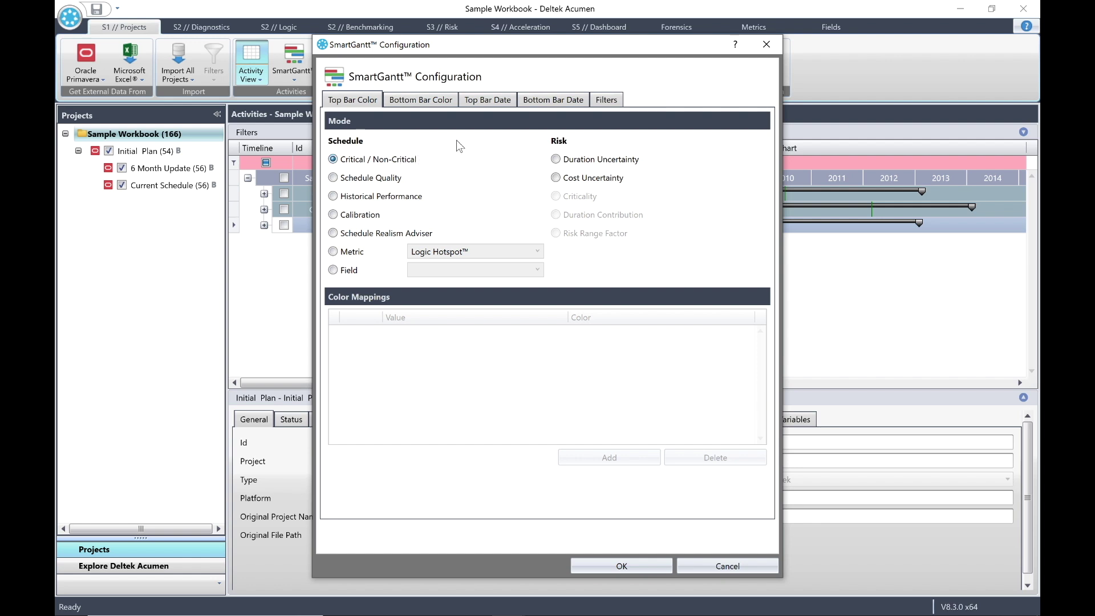
{"action": "left_click", "coordinate": [608, 99]}
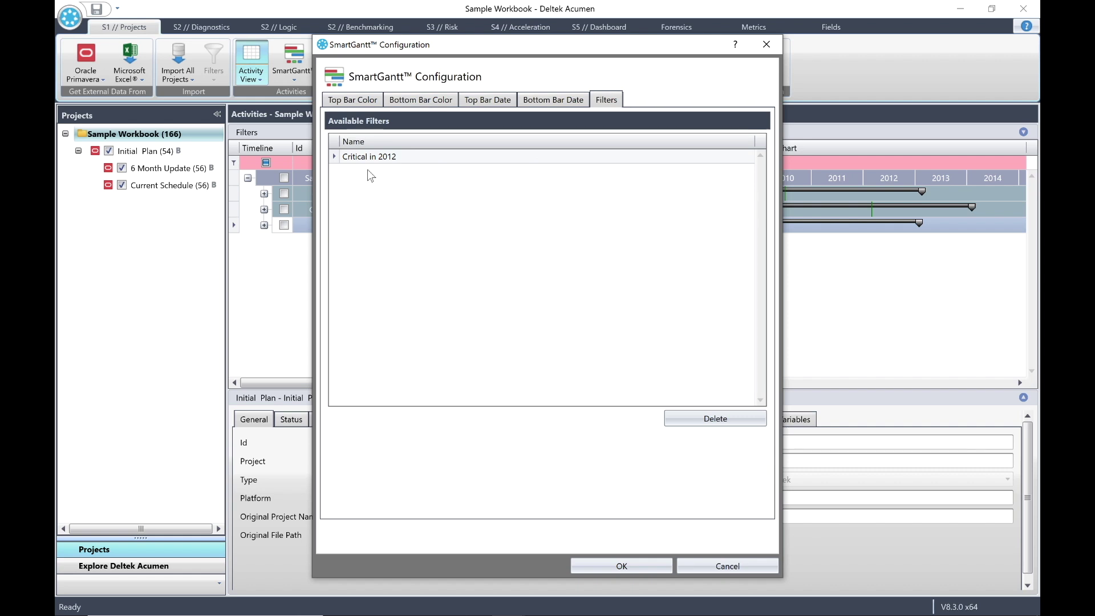
{"action": "left_click", "coordinate": [409, 154]}
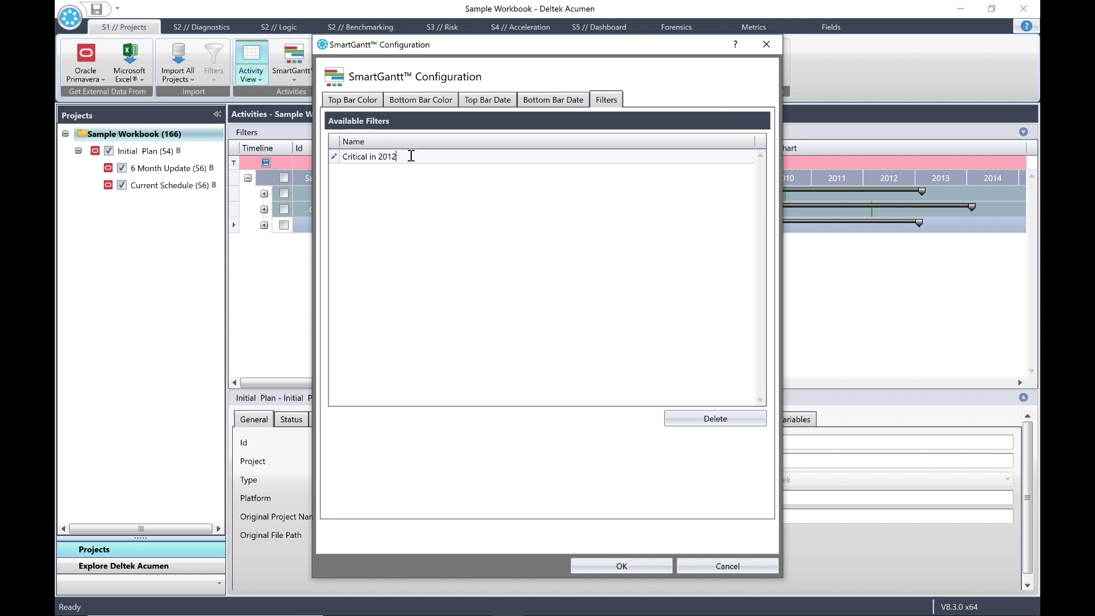
{"action": "left_click", "coordinate": [712, 419]}
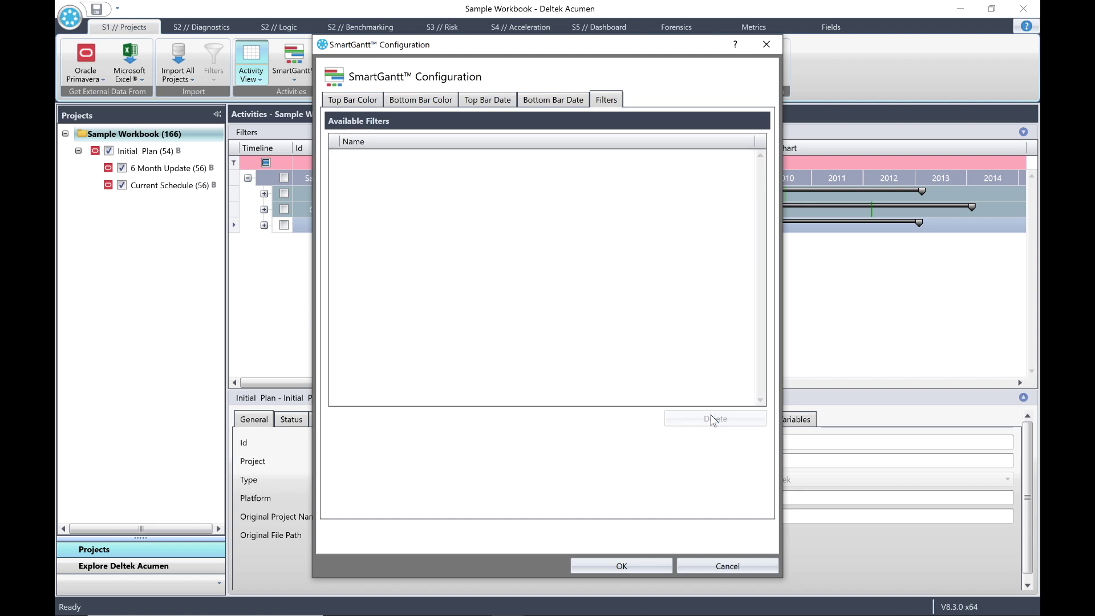
{"action": "left_click", "coordinate": [631, 566]}
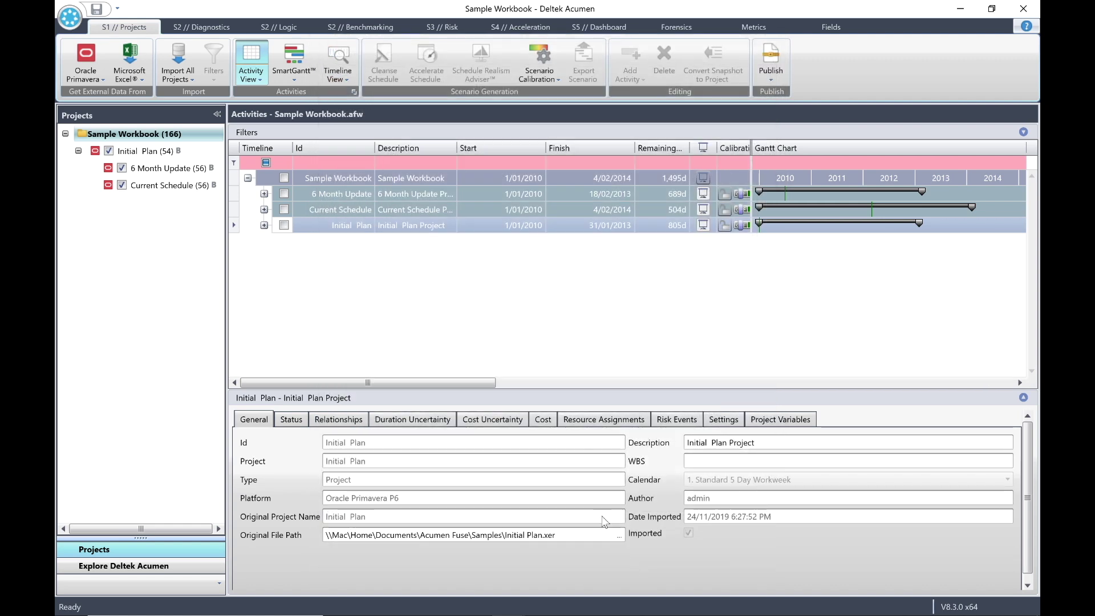
- Return the diagnostics from the 6 Month Update drill-down to all project snapshots and recalculate the project ribbons with Fuse
{"action": "left_click", "coordinate": [183, 26]}
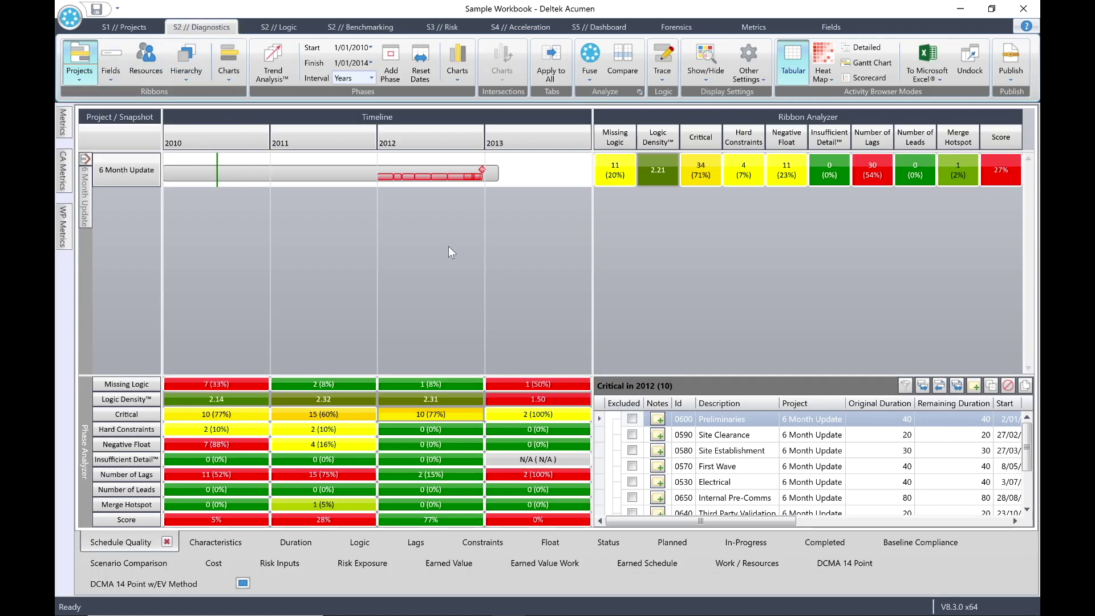
{"action": "left_click", "coordinate": [85, 158]}
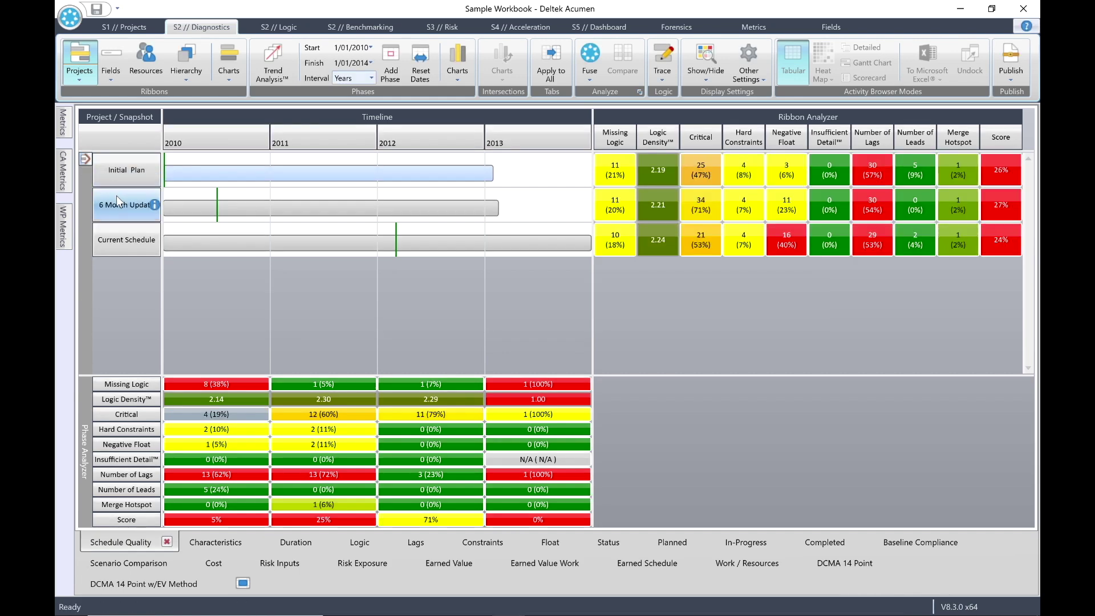
{"action": "left_click", "coordinate": [83, 53]}
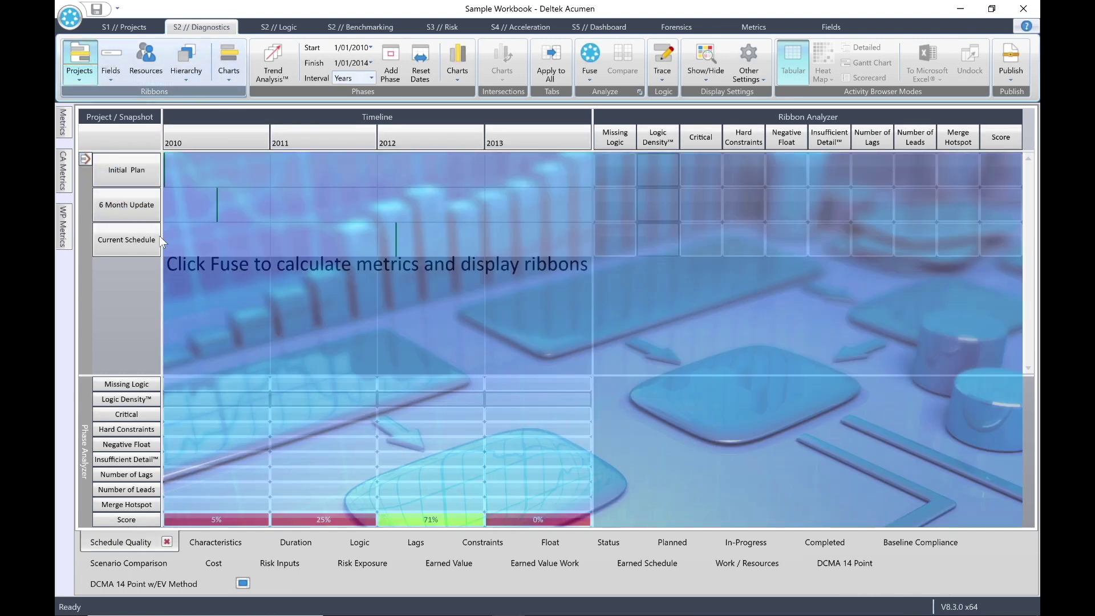
{"action": "left_click", "coordinate": [592, 53]}
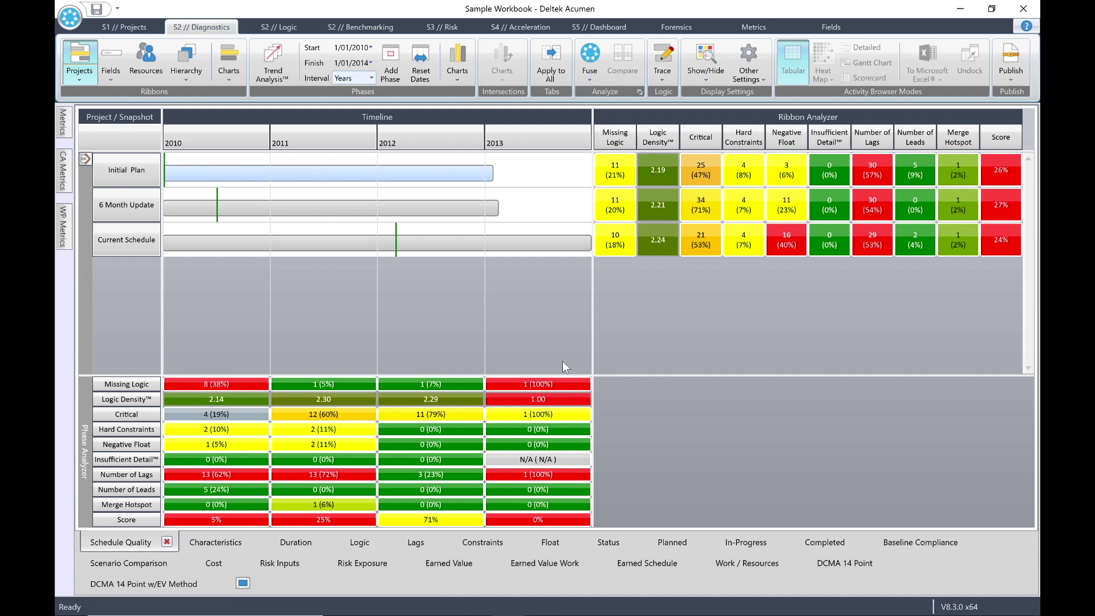
- Display the Initial Plan's activities and review its ribbon score and activity list down to Project Finish
{"action": "left_click", "coordinate": [126, 170]}
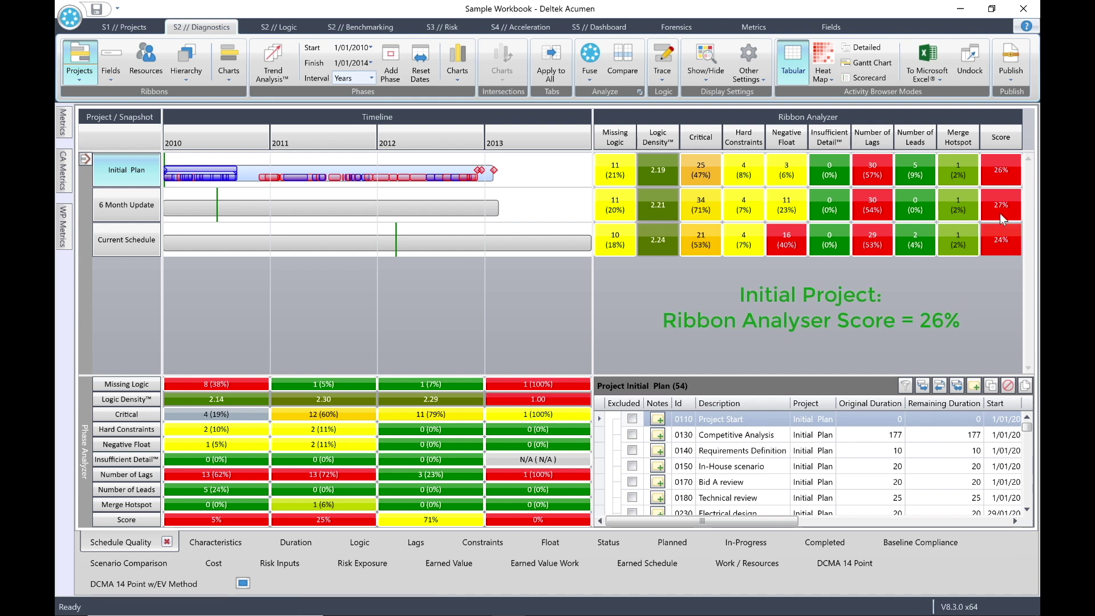
{"action": "mouse_move", "coordinate": [1013, 174]}
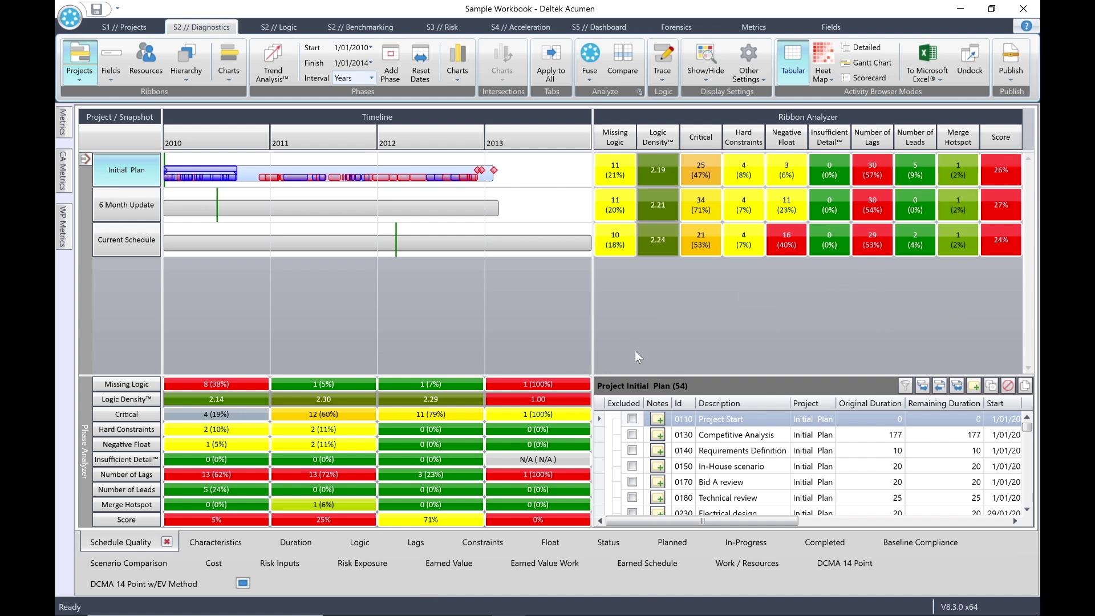
{"action": "left_click", "coordinate": [630, 419]}
{"action": "scroll", "coordinate": [683, 457], "scroll_direction": "down", "scroll_amount": 15}
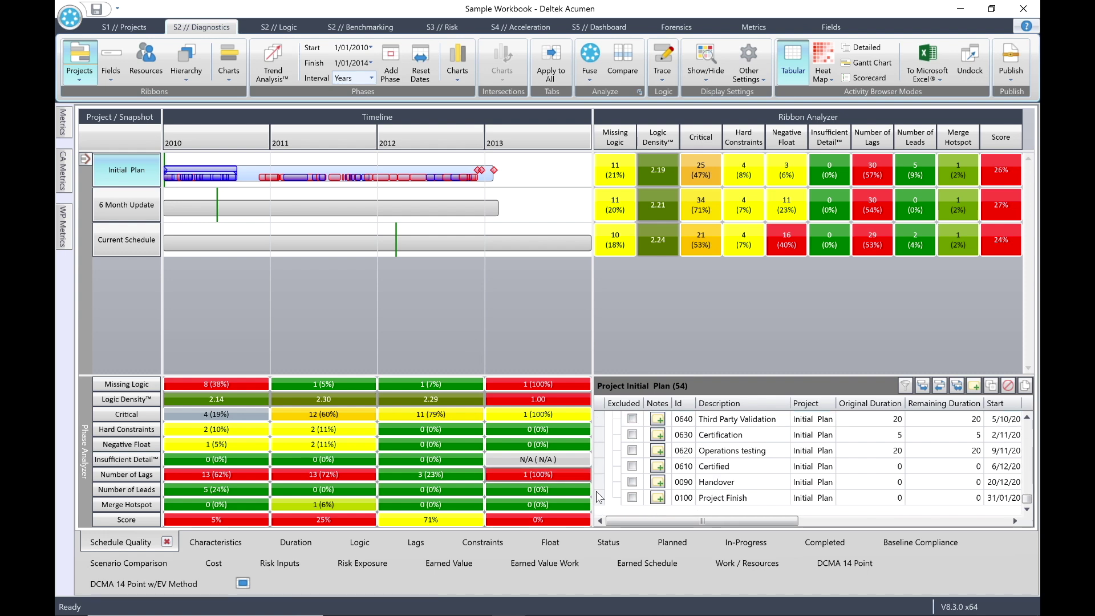
- Exclude the Project Finish activity of the Initial Plan from the analysis and recalculate the ribbons with Fuse
{"action": "left_click", "coordinate": [632, 498]}
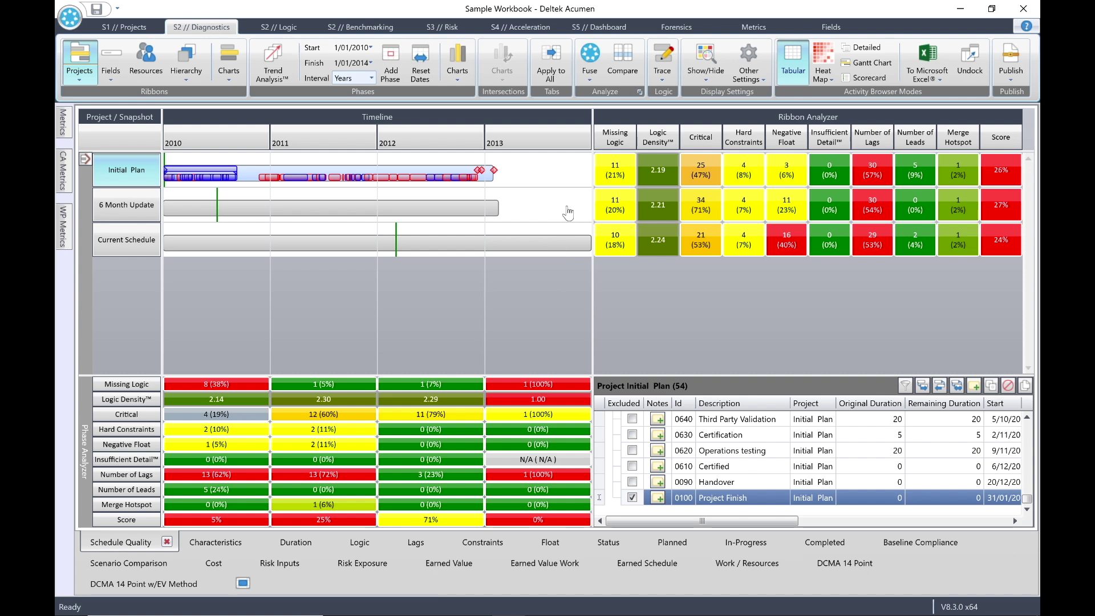
{"action": "left_click", "coordinate": [593, 55]}
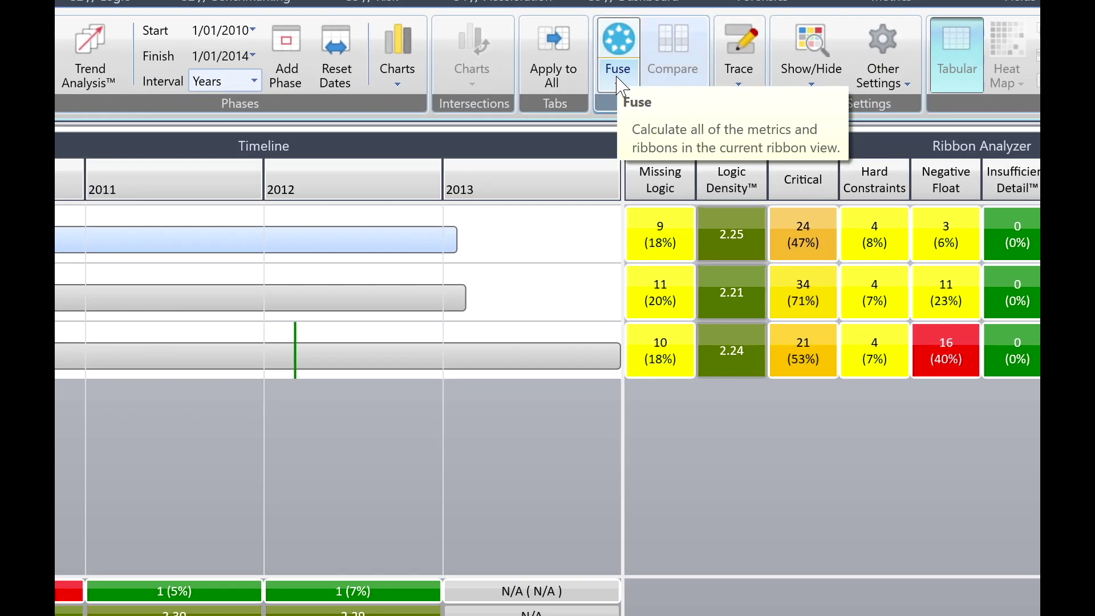
- Clear all activity exclusions and recalculate the project ribbons with Fuse
{"action": "left_click", "coordinate": [619, 85]}
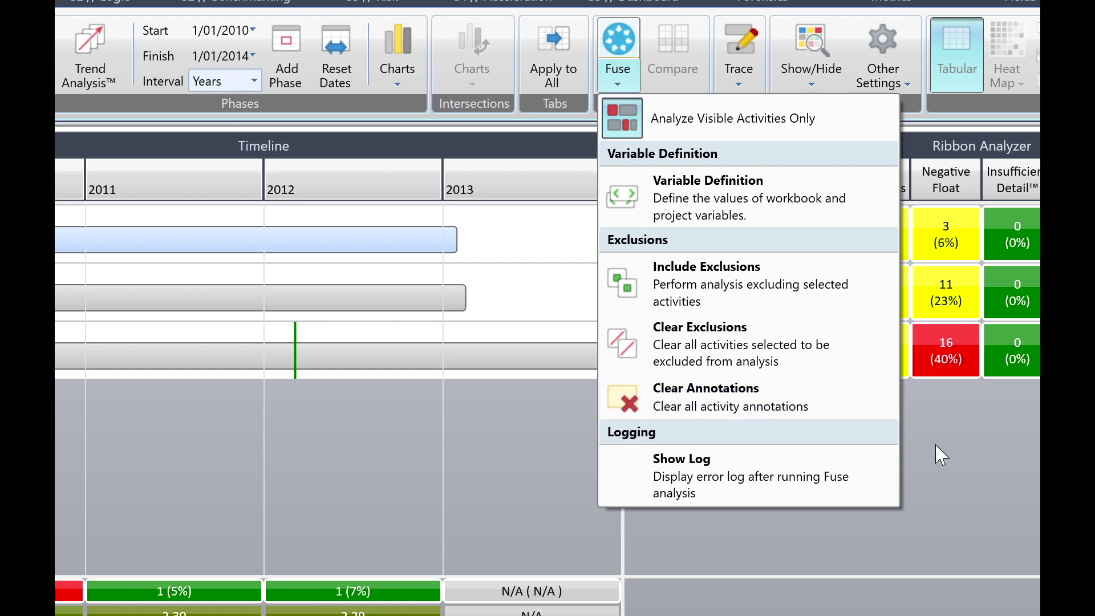
{"action": "left_click", "coordinate": [802, 344]}
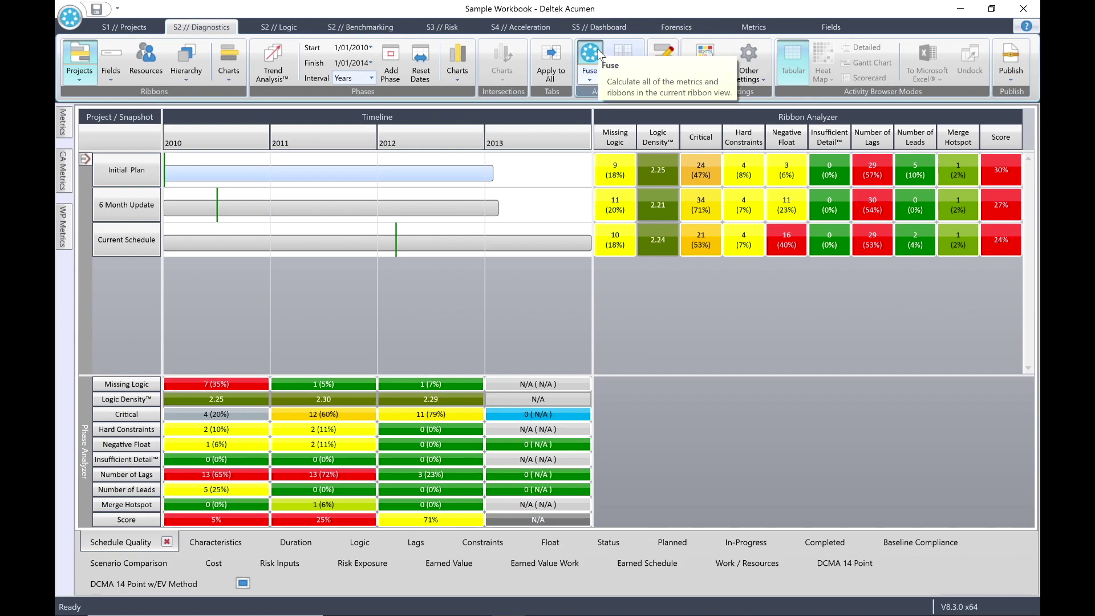
{"action": "left_click", "coordinate": [599, 53]}
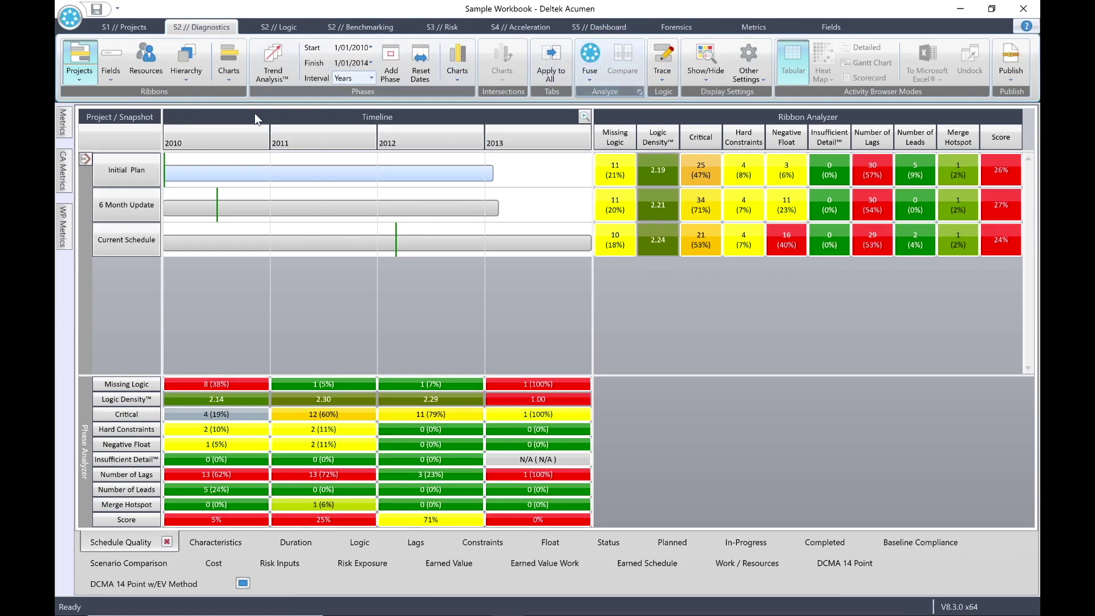
- Display the Initial Plan's activities from Project Start onward and review the snapshot's ribbon score
{"action": "left_click", "coordinate": [126, 171]}
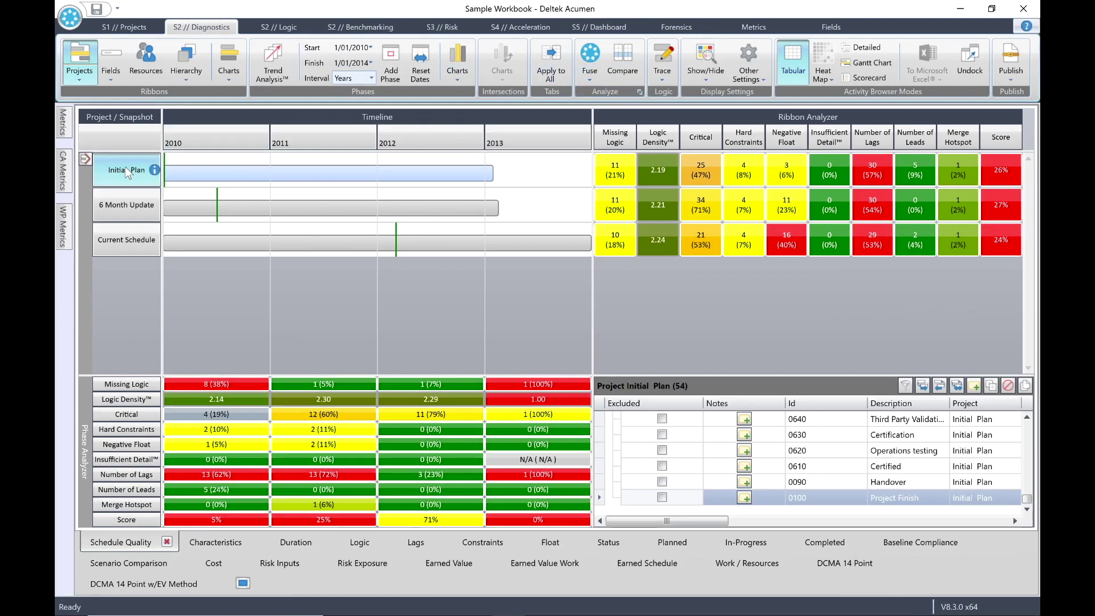
{"action": "scroll", "coordinate": [736, 432], "scroll_direction": "up", "scroll_amount": 1}
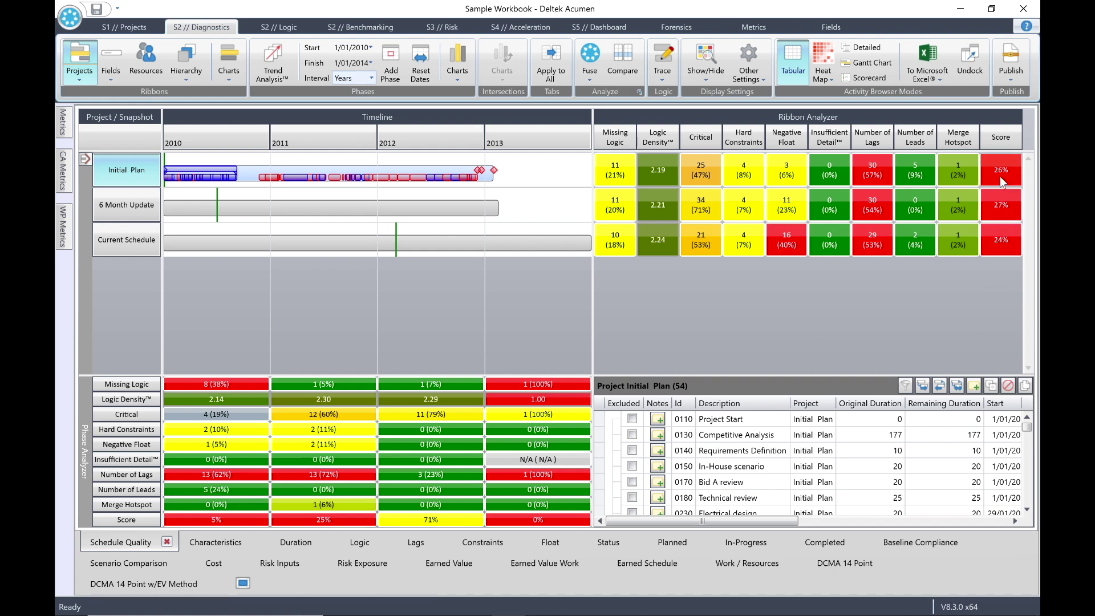
{"action": "mouse_move", "coordinate": [1000, 176]}
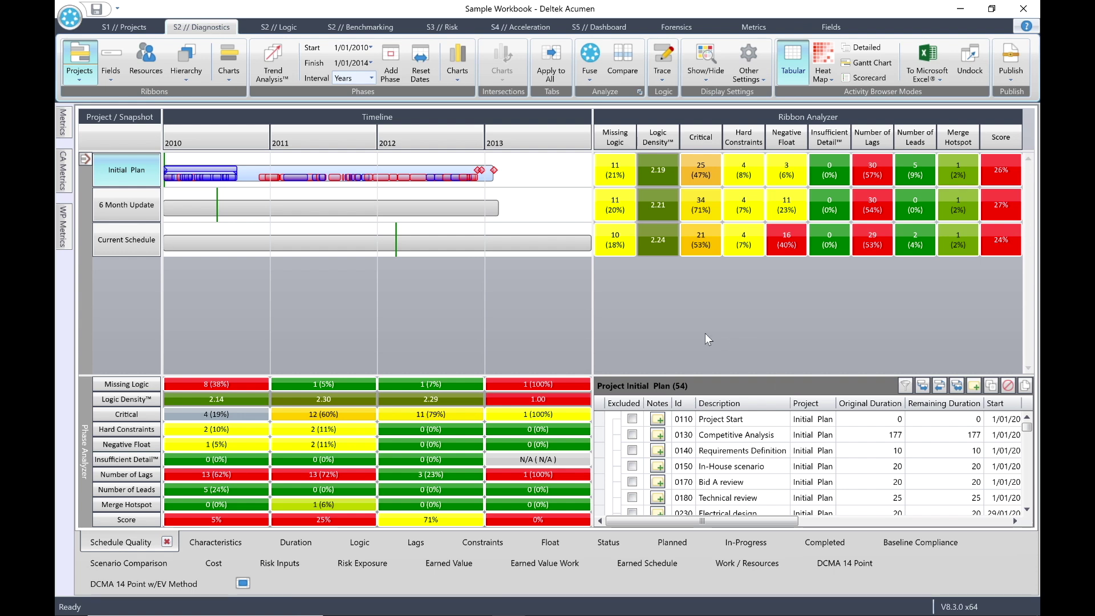
- Exclude all of the Initial Plan's listed activities from the analysis at once
{"action": "left_click", "coordinate": [589, 71]}
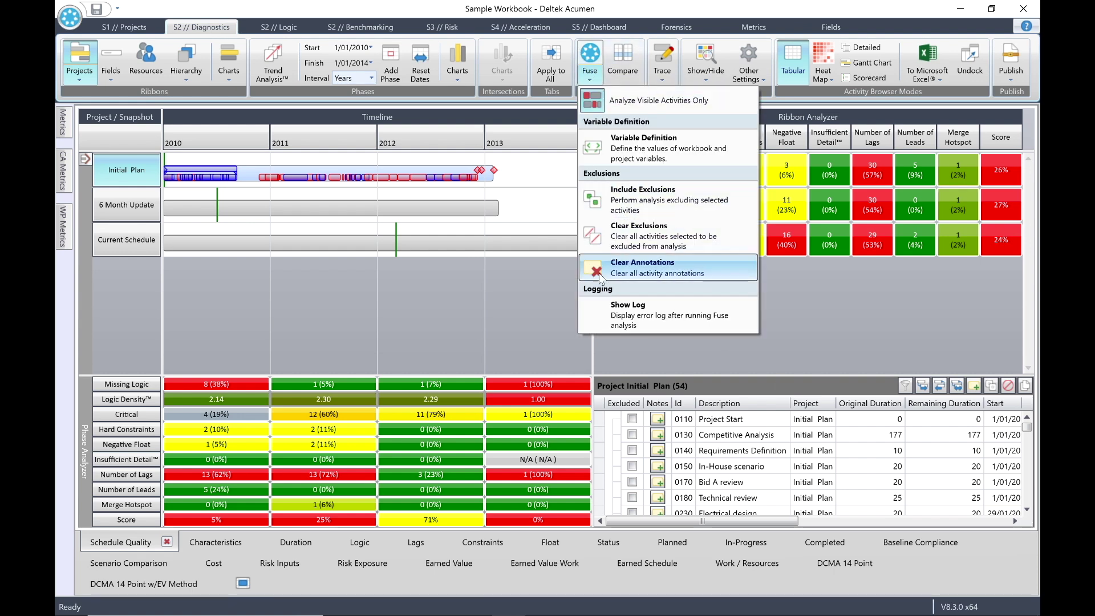
{"action": "left_click", "coordinate": [631, 319]}
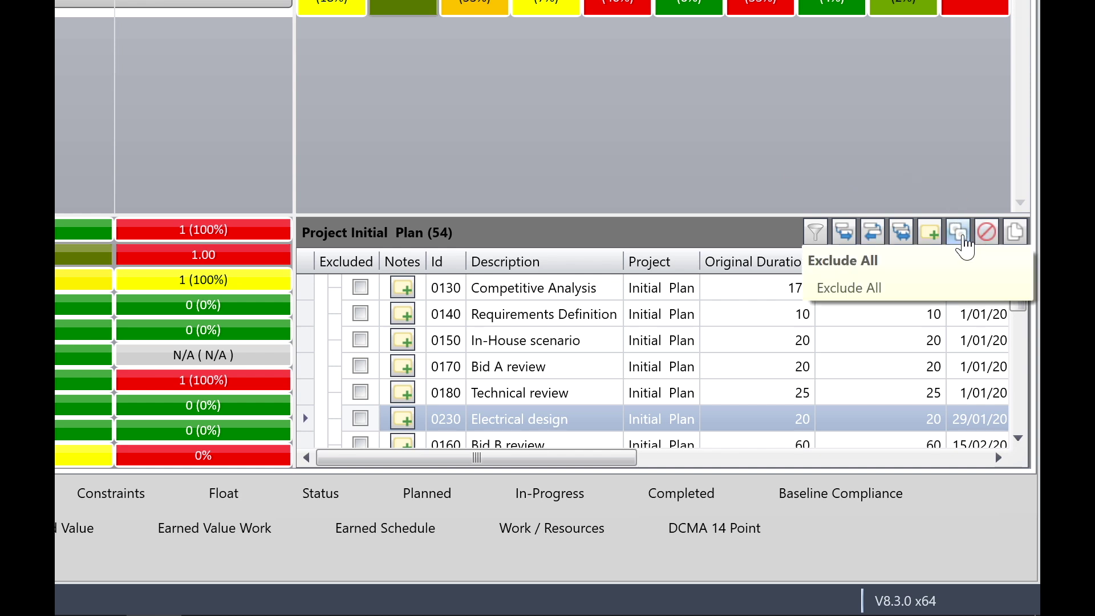
{"action": "left_click", "coordinate": [963, 239]}
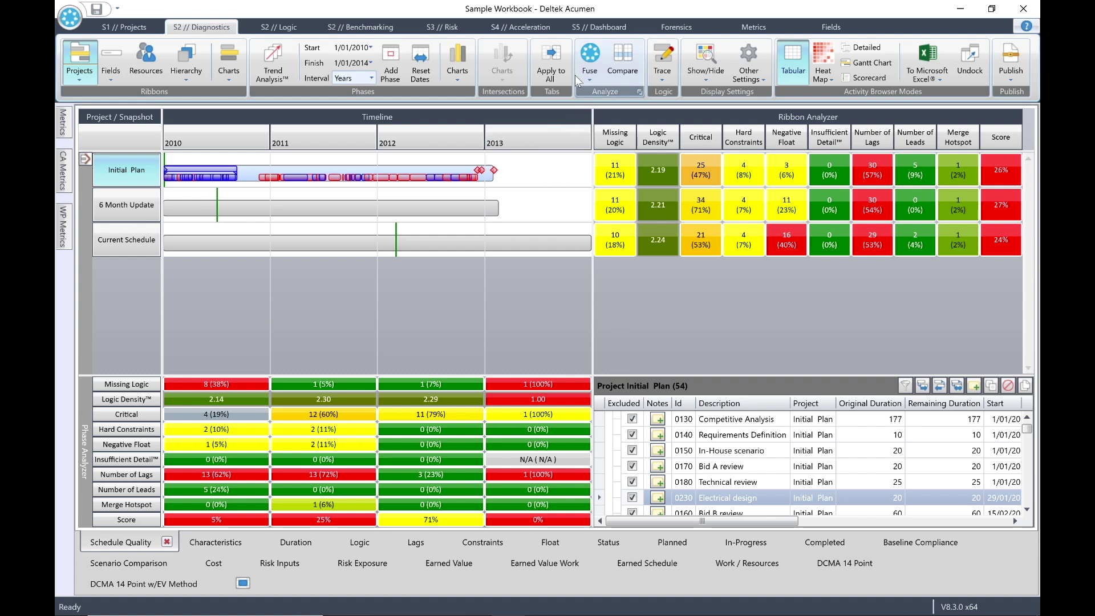
- Clear the exclusions from all Initial Plan activities and rerun the Fuse analysis
{"action": "left_click", "coordinate": [591, 80]}
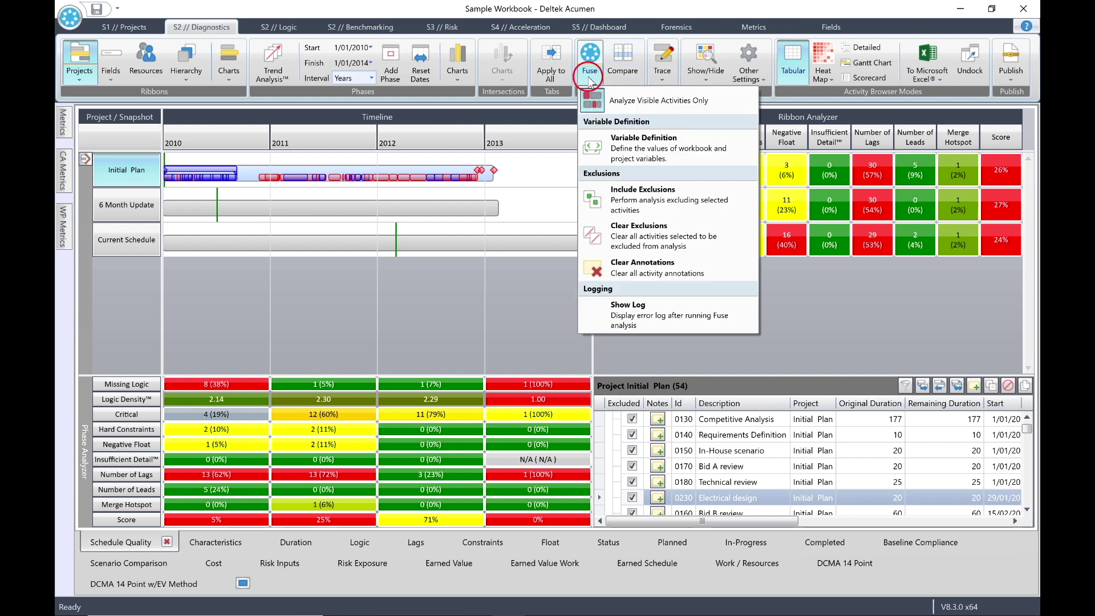
{"action": "left_click", "coordinate": [653, 245]}
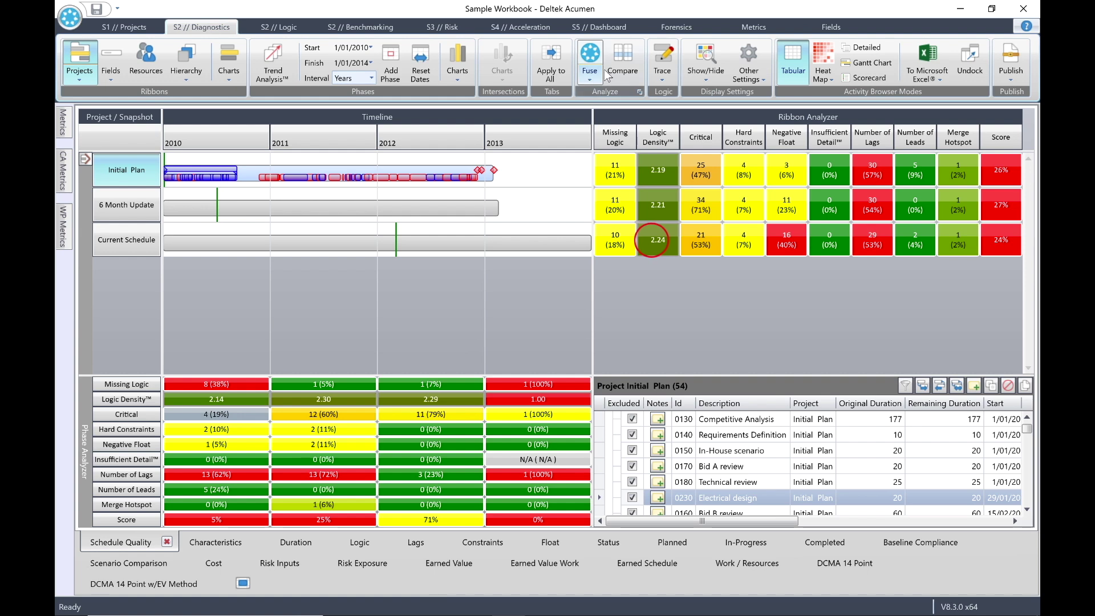
{"action": "left_click", "coordinate": [593, 54]}
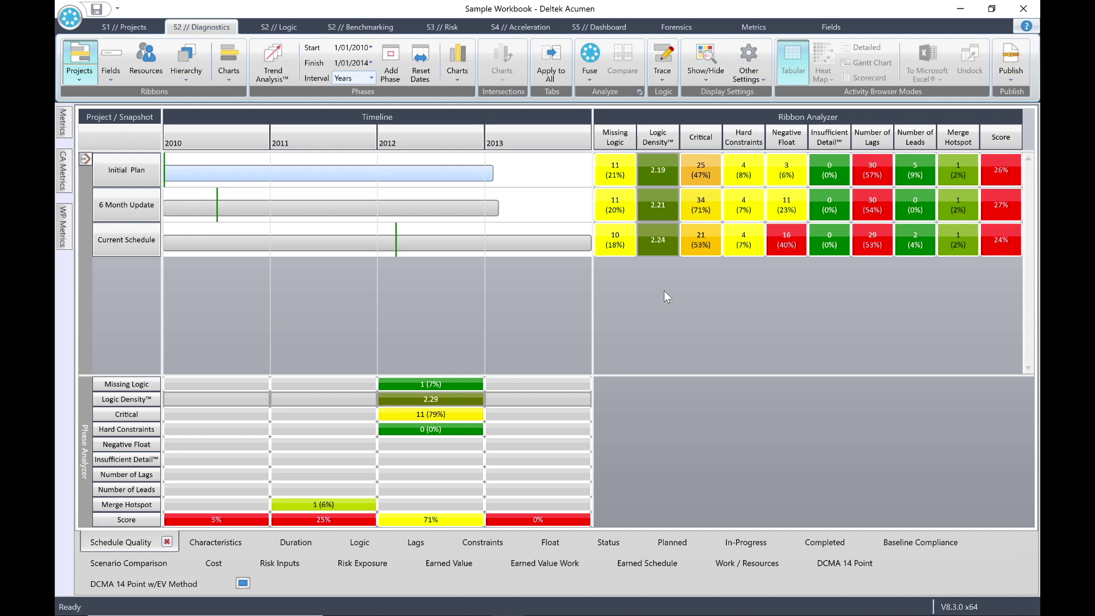
- Display the Initial Plan's activities and add the note "Start" to the Project Start activity
{"action": "left_click", "coordinate": [122, 175]}
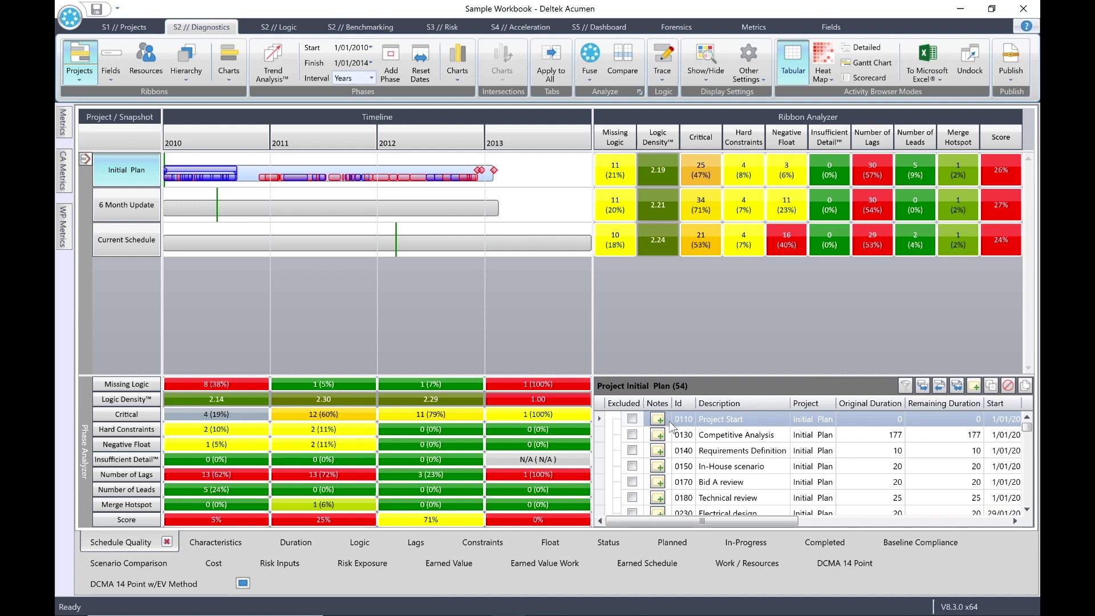
{"action": "left_click", "coordinate": [659, 420]}
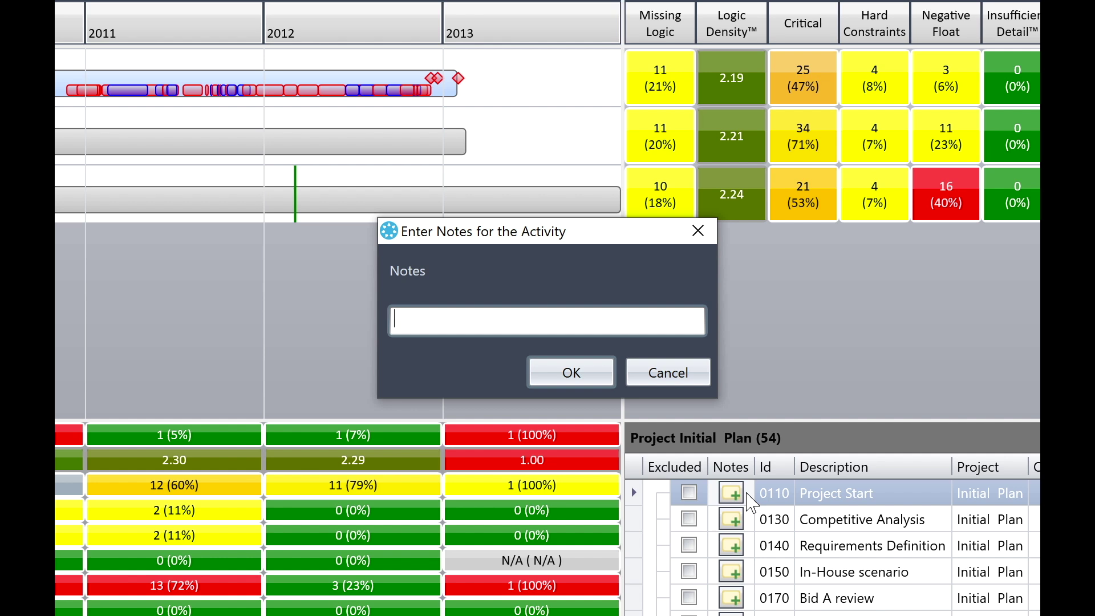
{"action": "type", "text": "Start"}
{"action": "left_click", "coordinate": [573, 364]}
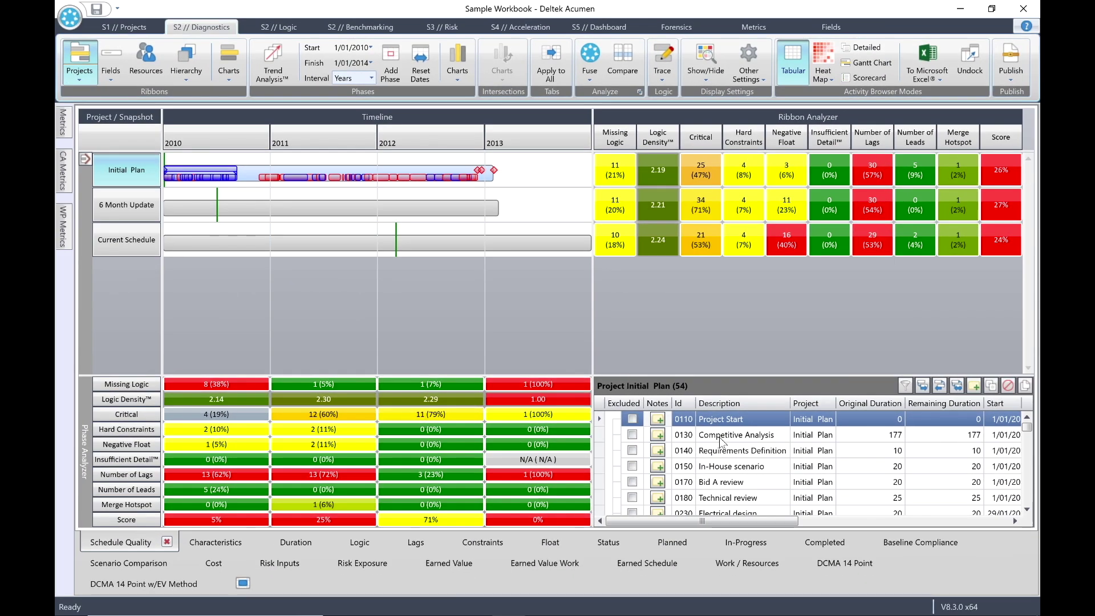
- Check the notes of the Competitive Analysis and Project Start activities without changing them
{"action": "left_click", "coordinate": [658, 434]}
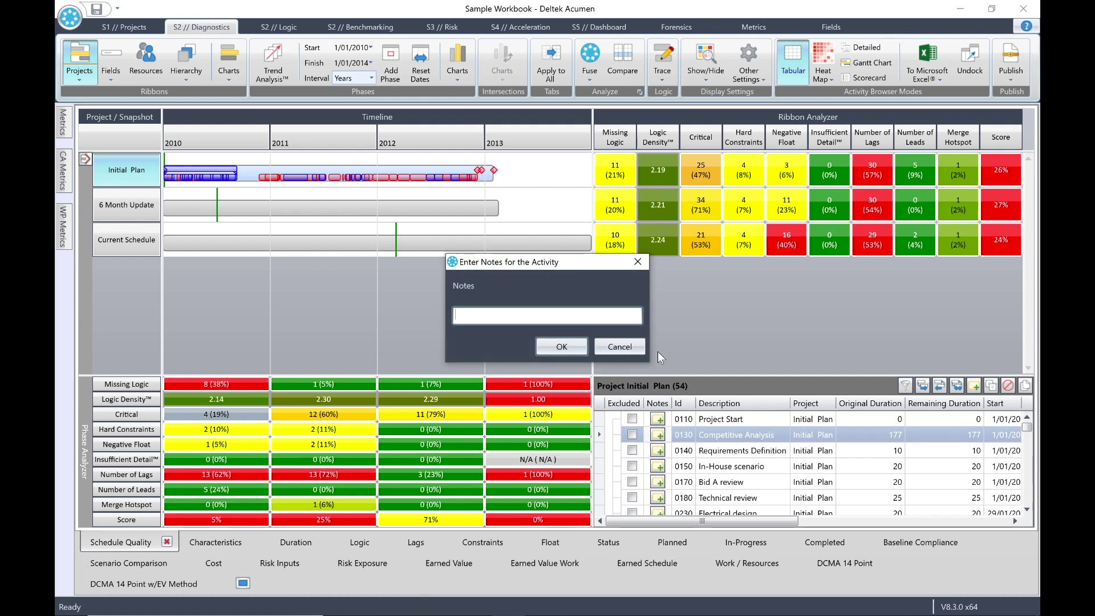
{"action": "left_click", "coordinate": [616, 345]}
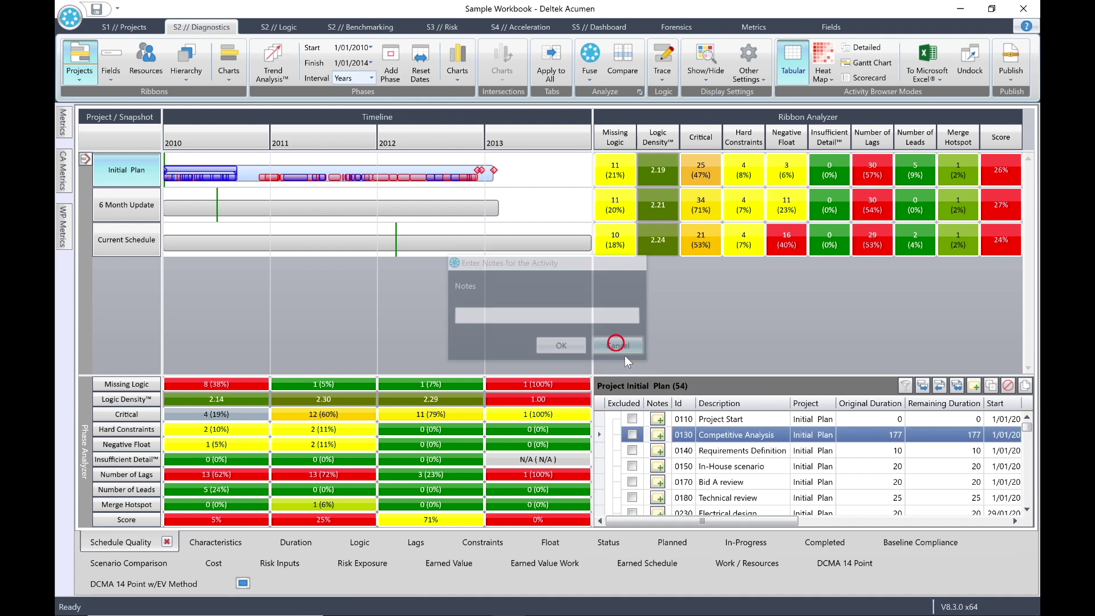
{"action": "left_click", "coordinate": [658, 419]}
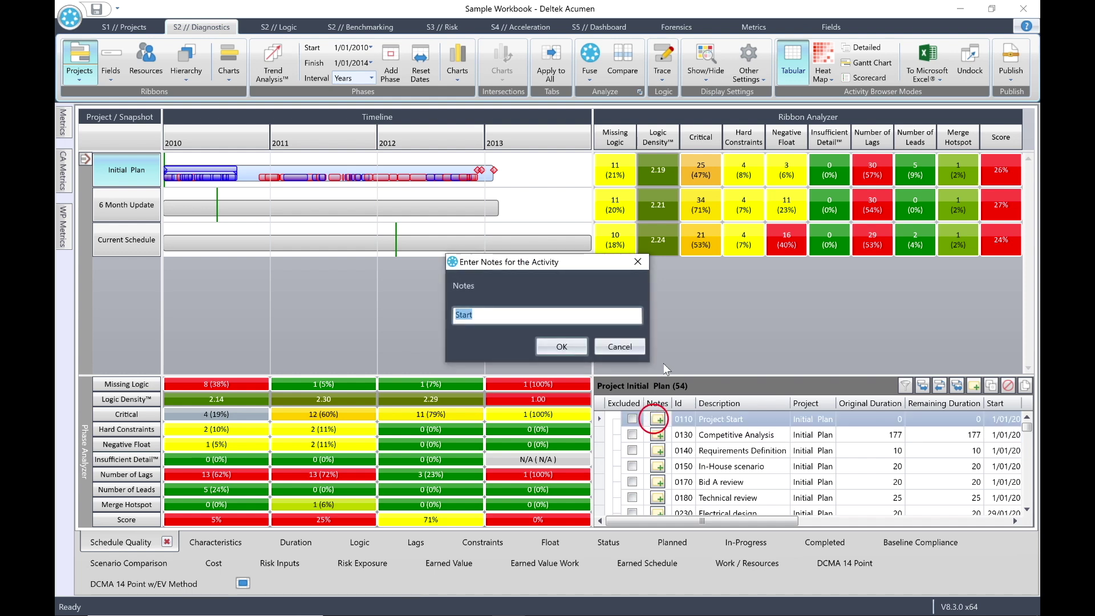
{"action": "left_click", "coordinate": [626, 343]}
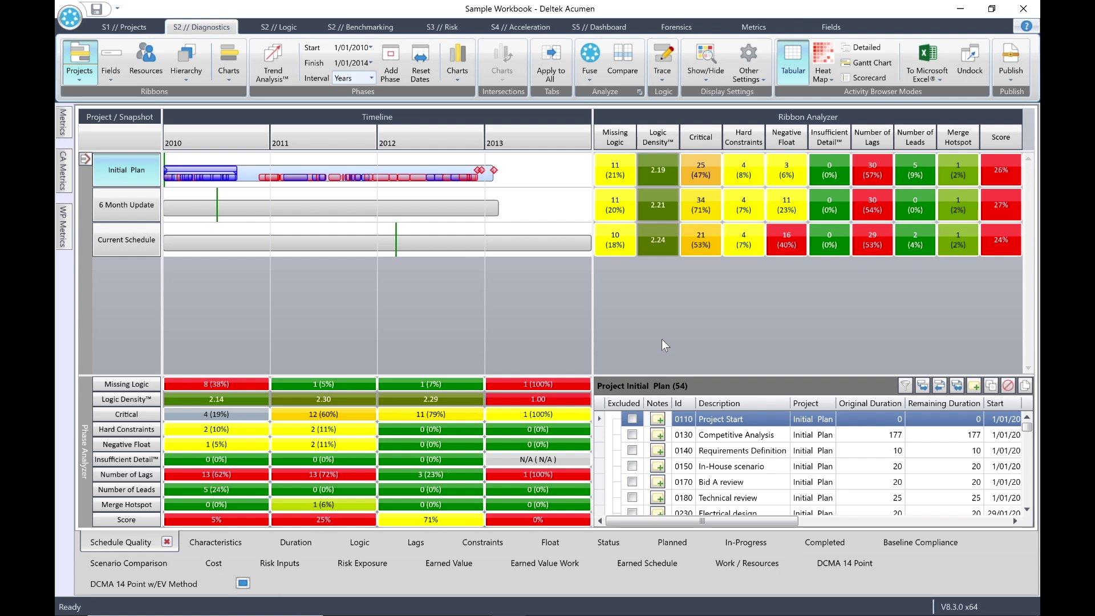
- Display the Initial Plan's Number of Leads activities and annotate all of them with the metric name
{"action": "left_click", "coordinate": [909, 174]}
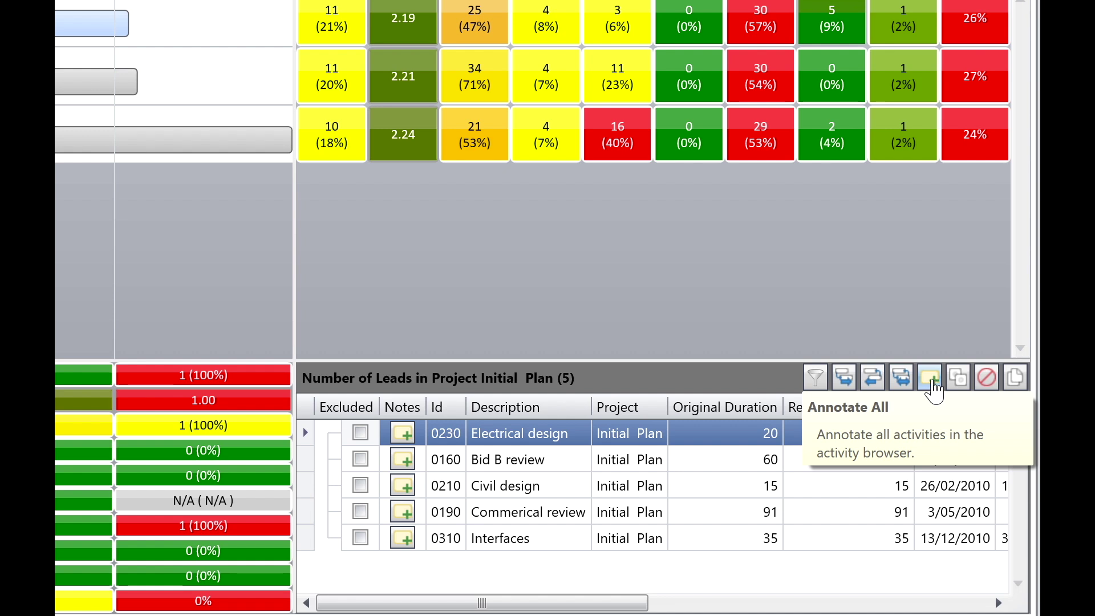
{"action": "left_click", "coordinate": [932, 385]}
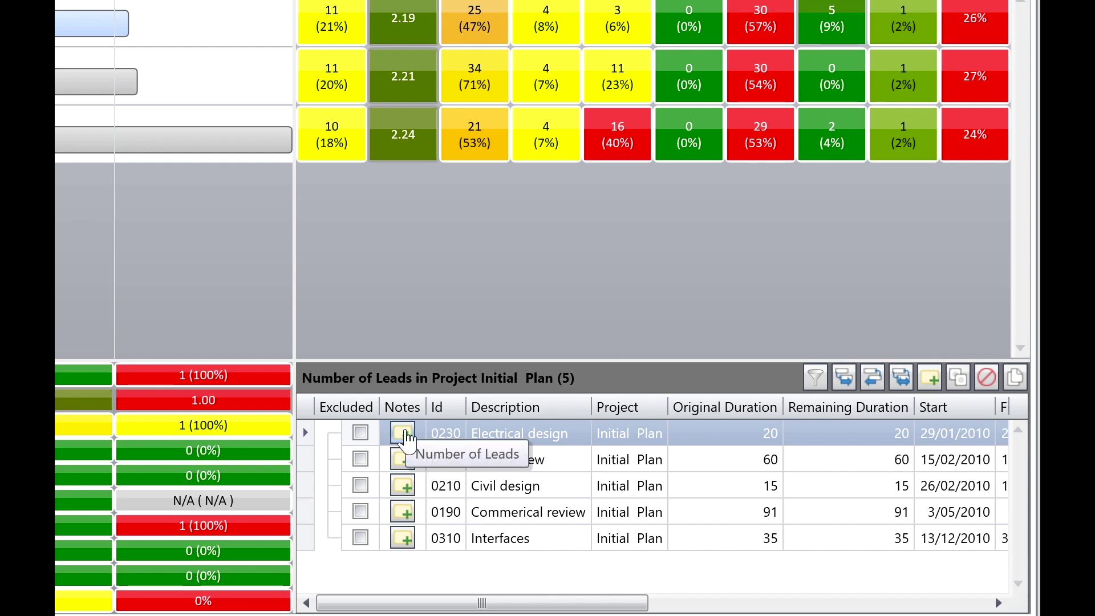
- Check the notes of the Electrical design and Civil design activities without changing them
{"action": "left_click", "coordinate": [403, 433]}
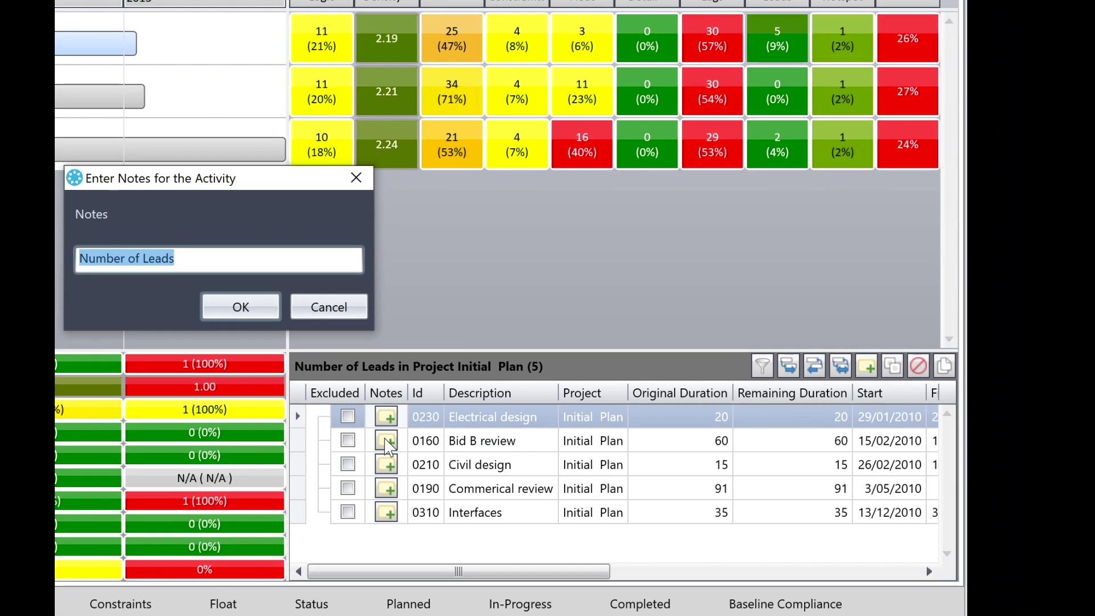
{"action": "left_click", "coordinate": [402, 461]}
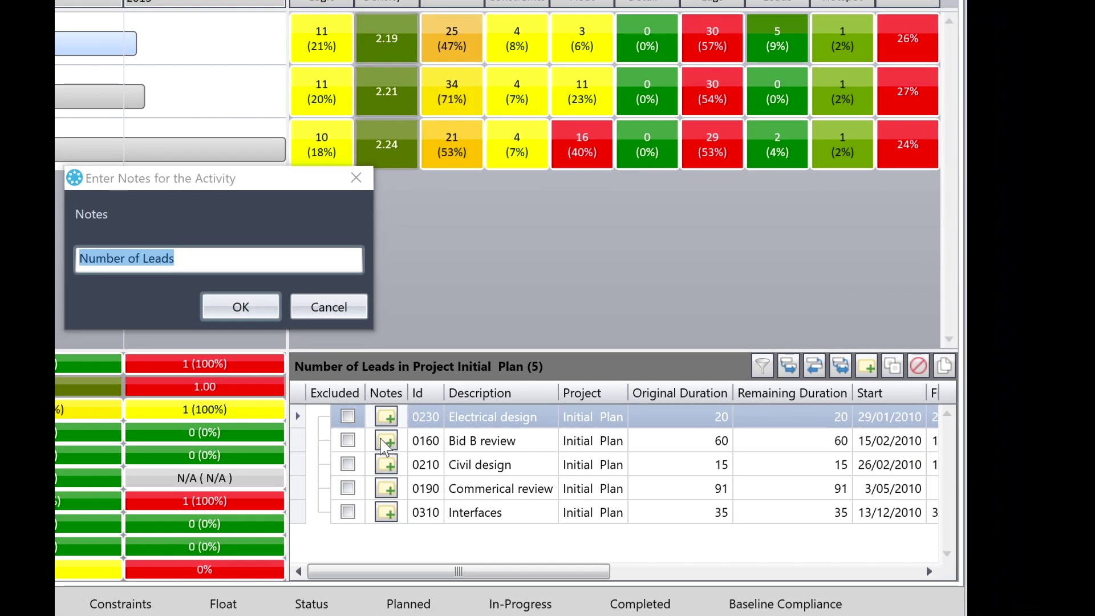
{"action": "left_click", "coordinate": [336, 311]}
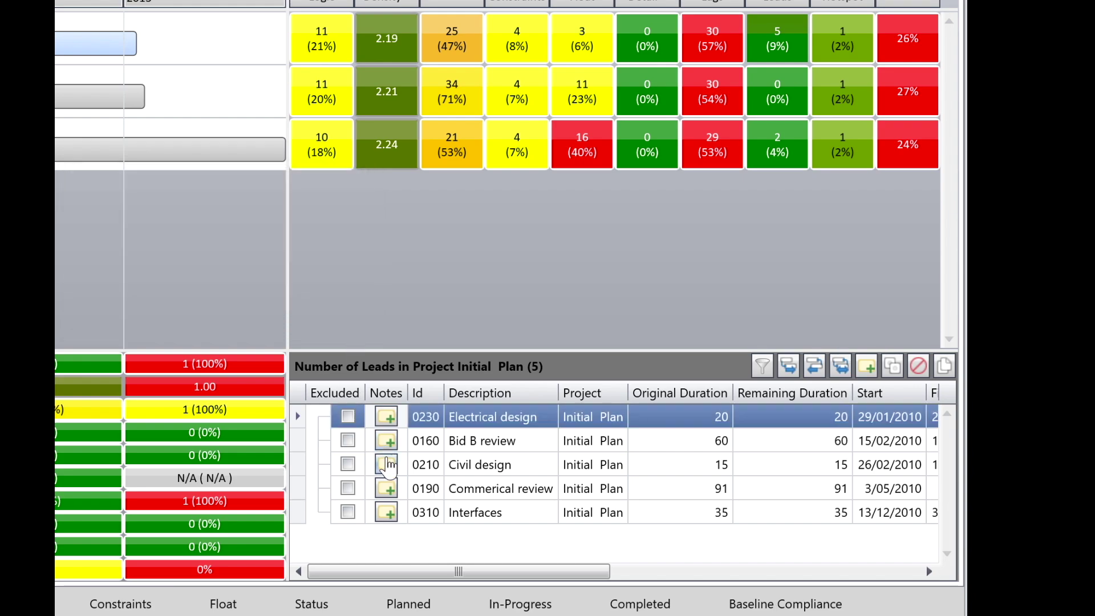
{"action": "left_click", "coordinate": [387, 463]}
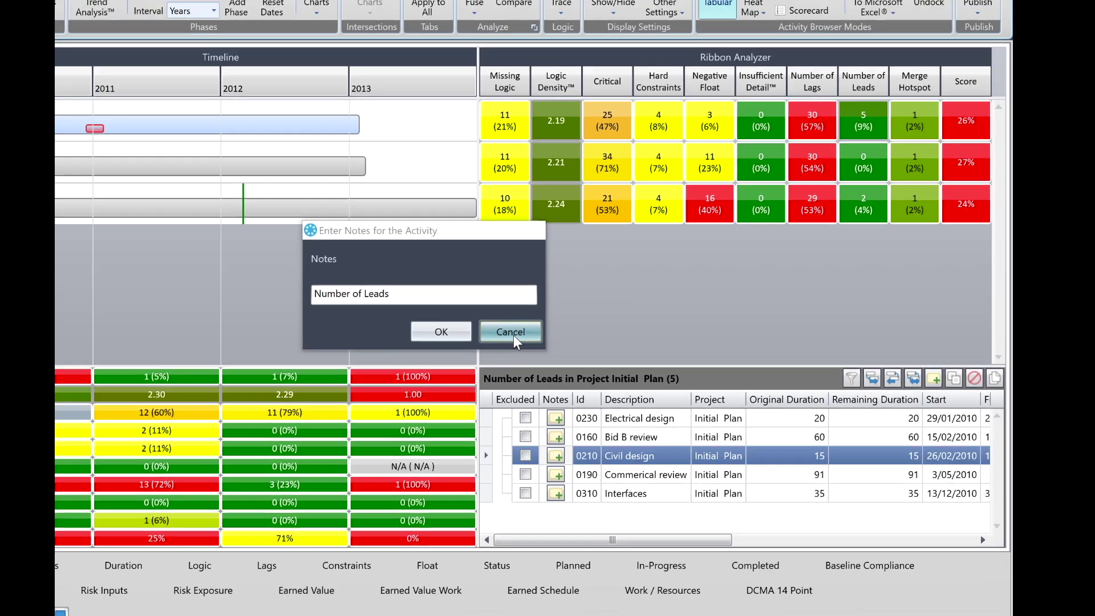
{"action": "left_click", "coordinate": [335, 312]}
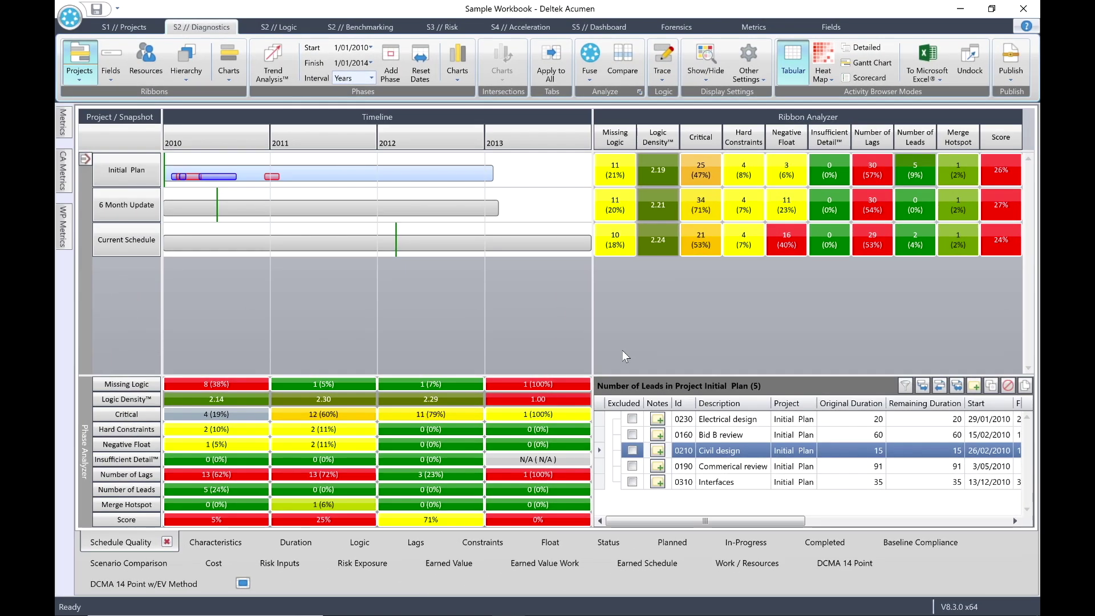
- Clear all activity annotations and check the Electrical design activity's note
{"action": "left_click", "coordinate": [593, 76]}
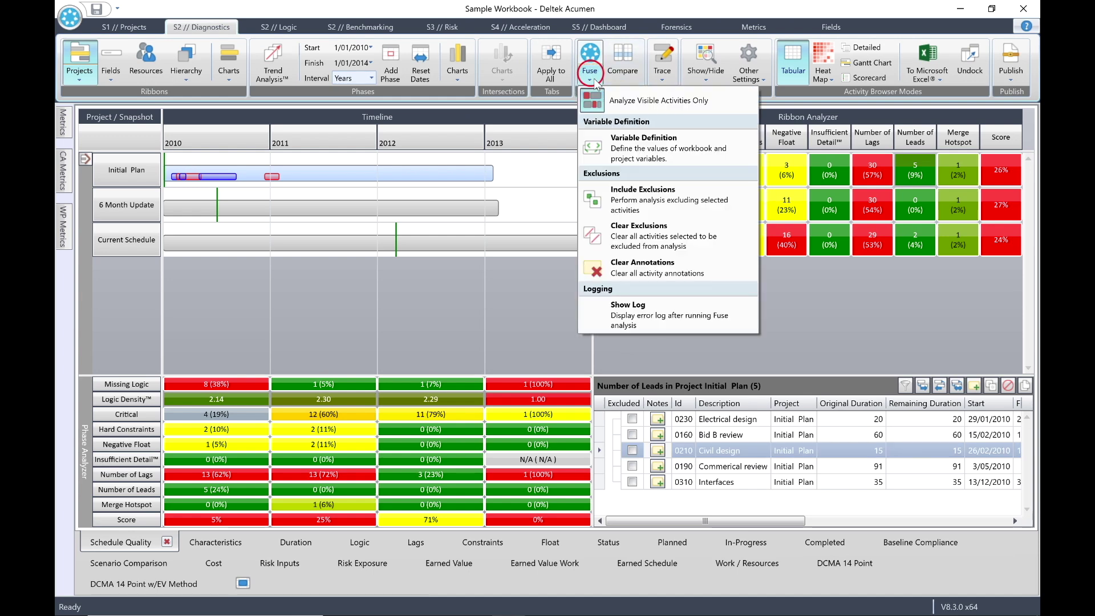
{"action": "left_click", "coordinate": [647, 268]}
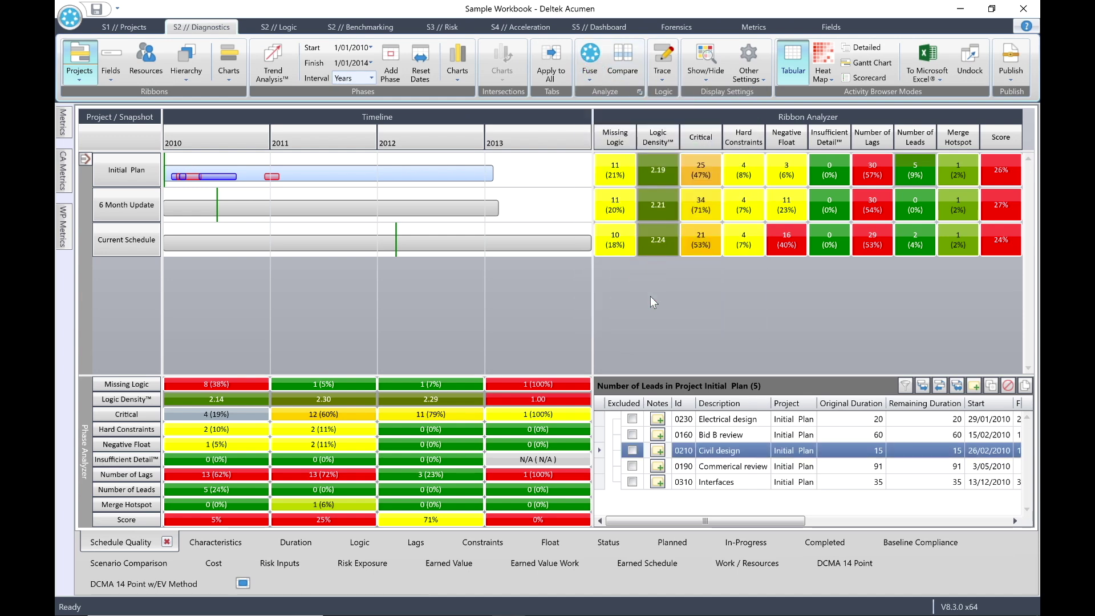
{"action": "left_click", "coordinate": [657, 419]}
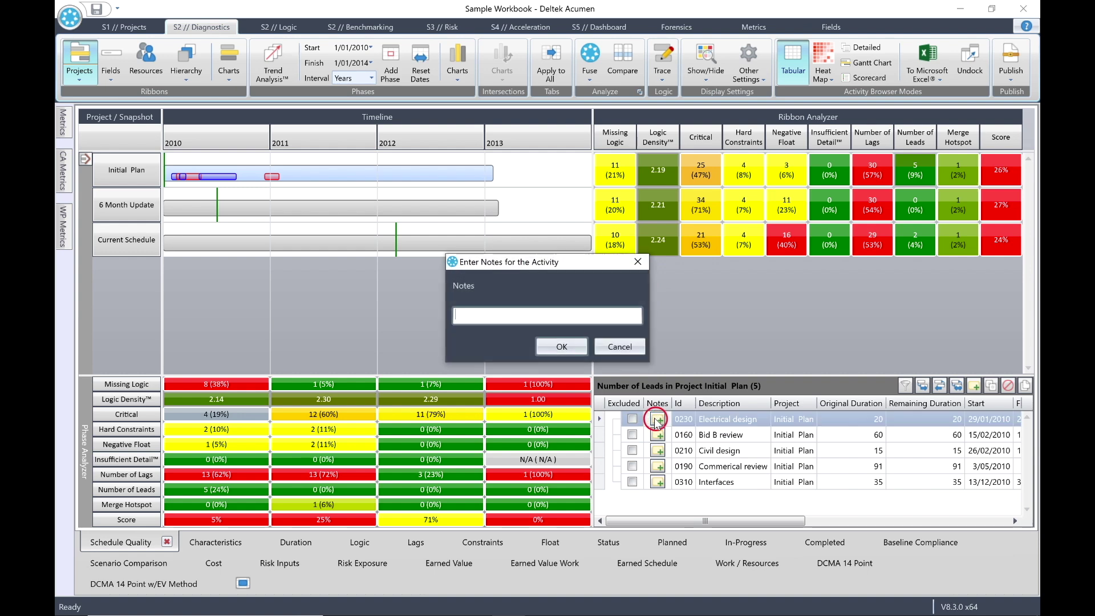
{"action": "left_click", "coordinate": [620, 347]}
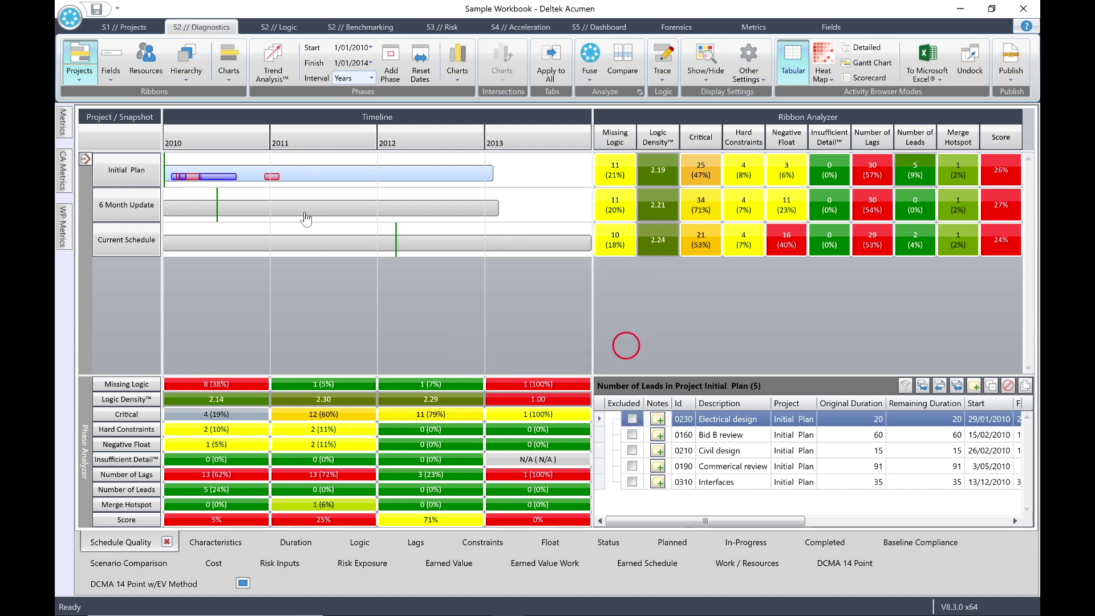
- Expand the collapsed pane beside the project snapshot ribbons
{"action": "left_click", "coordinate": [86, 160]}
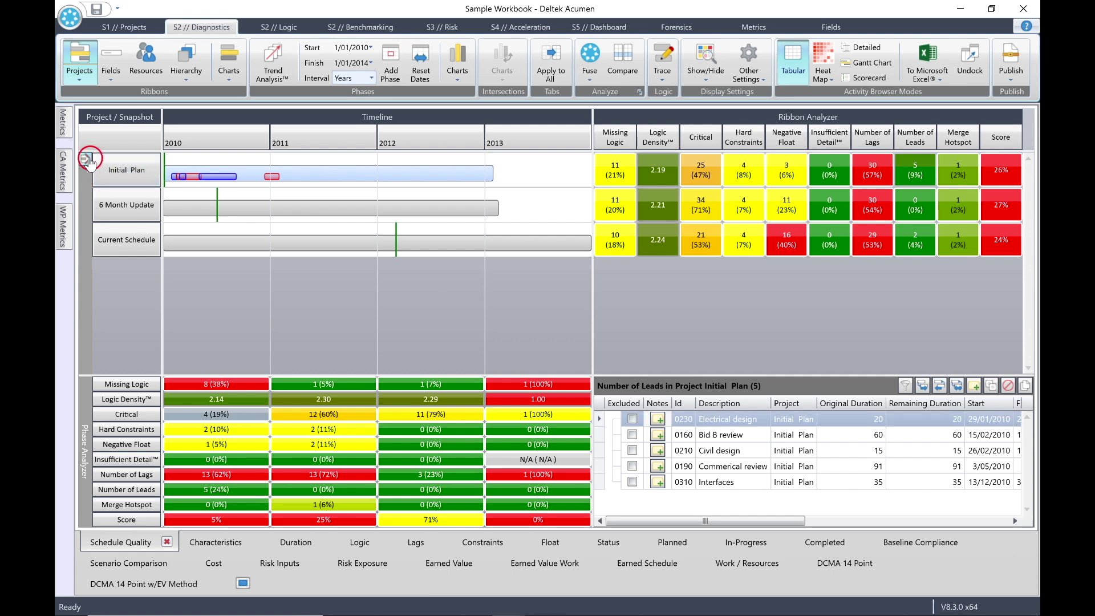